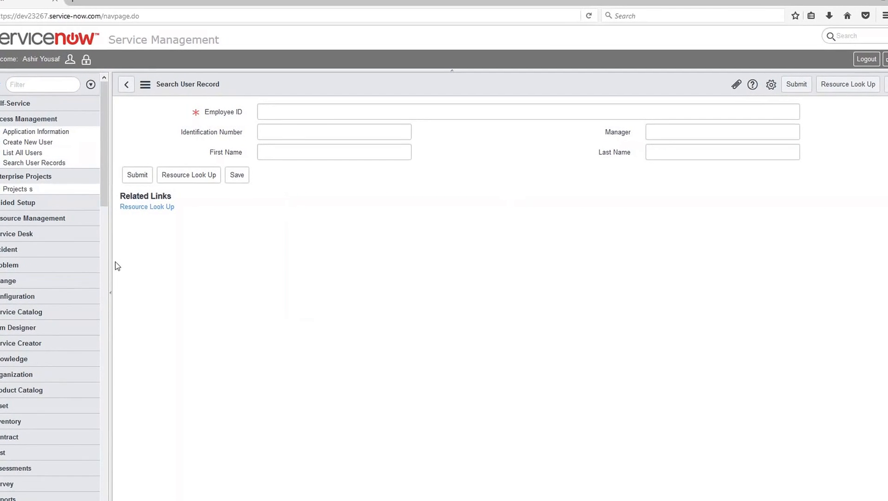
# - Open the Application Information form, switch to the blank Excel workbook and position its window below the form's fields
pyautogui.click(22, 133)
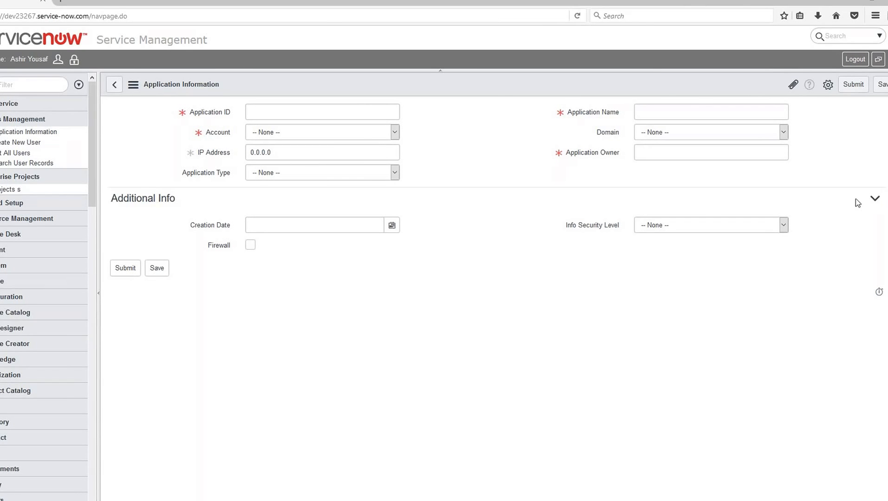
pyautogui.hotkey('alt', 'Tab')
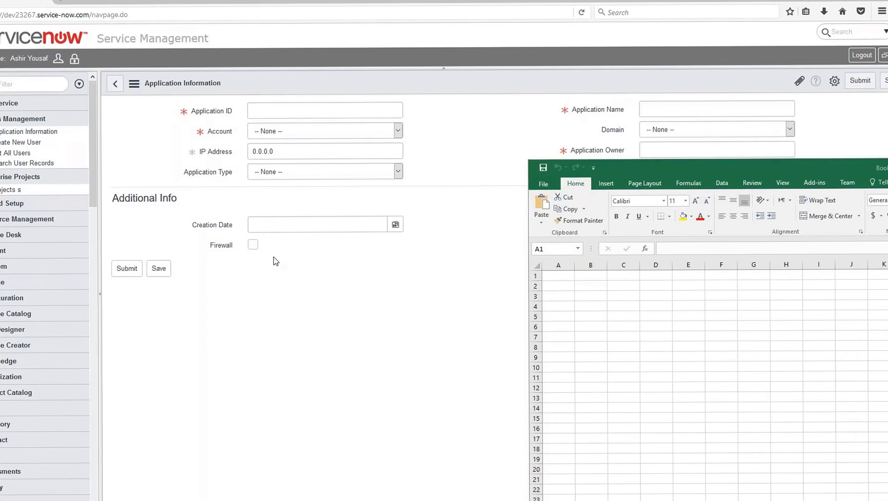
pyautogui.hotkey('alt', 'Tab')
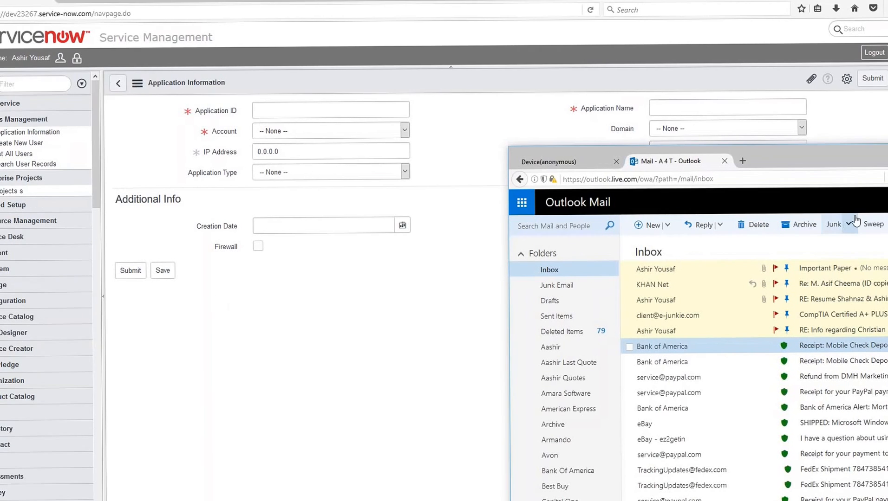
pyautogui.hotkey('alt', 'Tab')
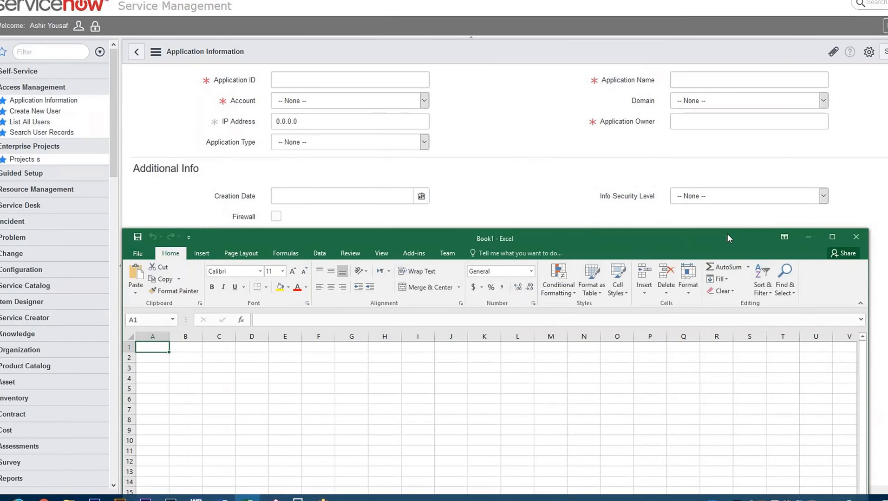
pyautogui.moveTo(726, 234); pyautogui.dragTo(727, 251)
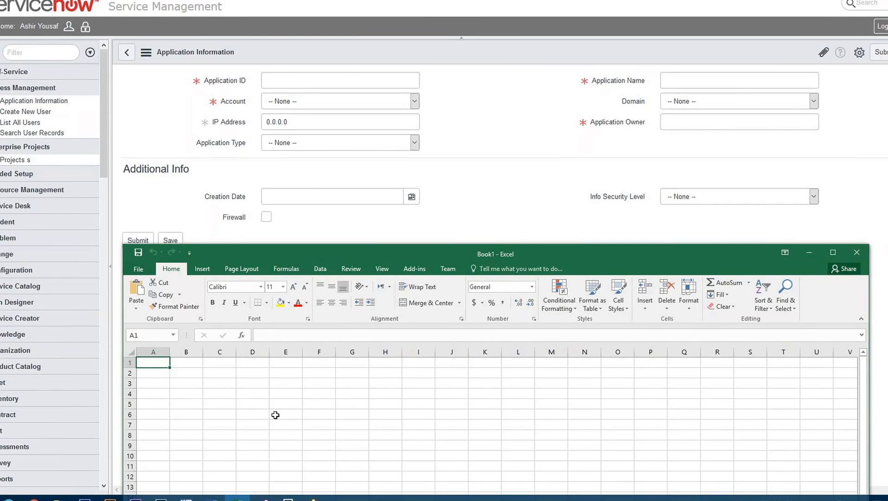
# - Enter the column headers Application Id, Account and IP Address in cells A1 to C1
pyautogui.write('Appl')
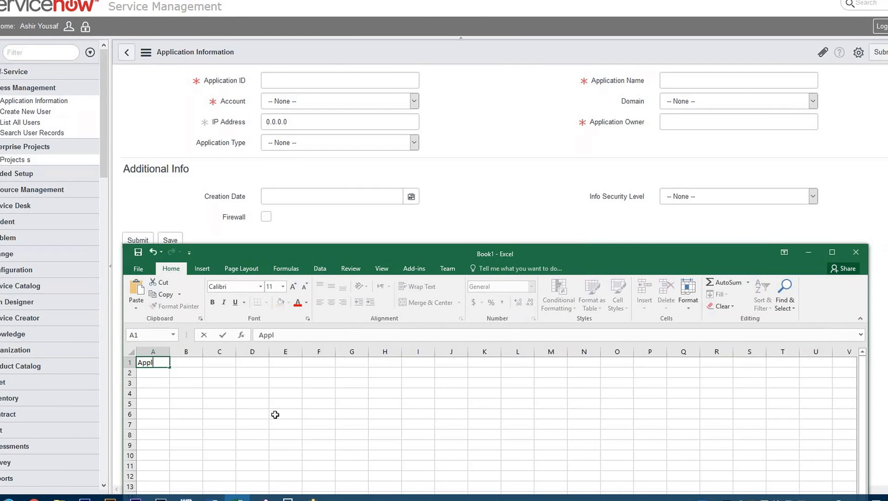
pyautogui.write('ication Id')
pyautogui.press('Tab')
pyautogui.write('Account')
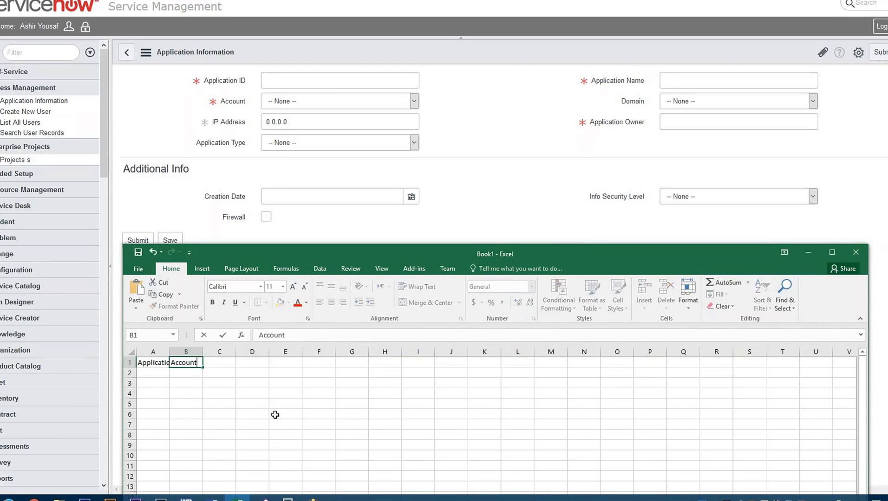
pyautogui.press('Tab')
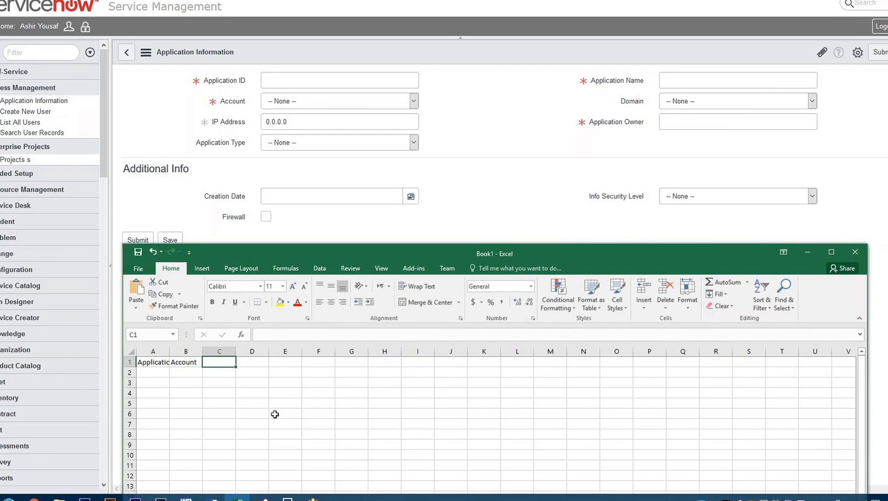
pyautogui.write('IP Address')
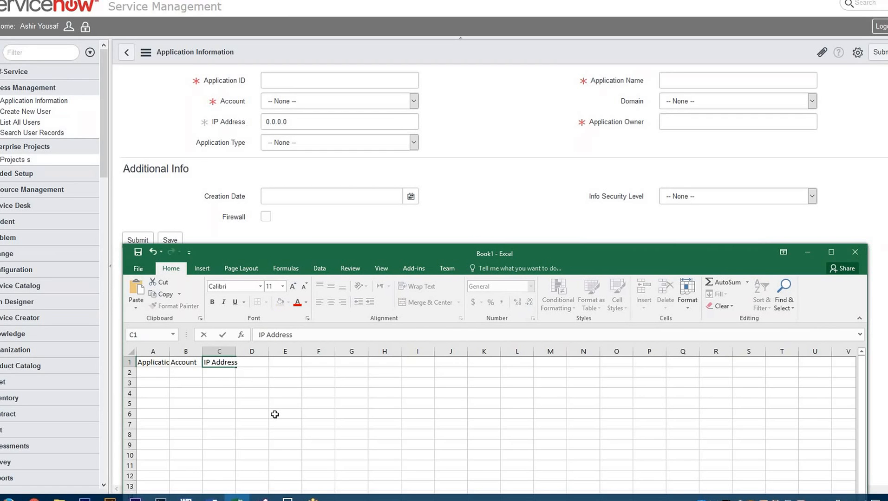
pyautogui.press('Tab')
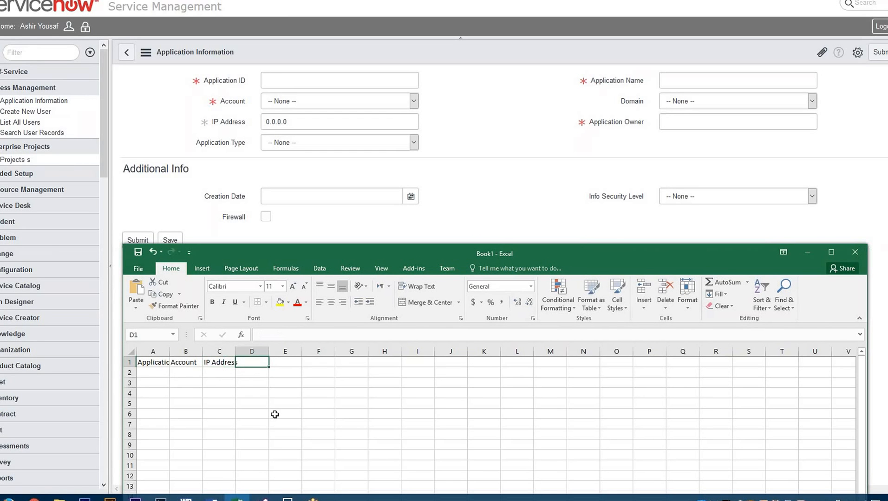
# - Add the headers Application Type in D1 and Application Name in E1
pyautogui.write('Application Tyu')
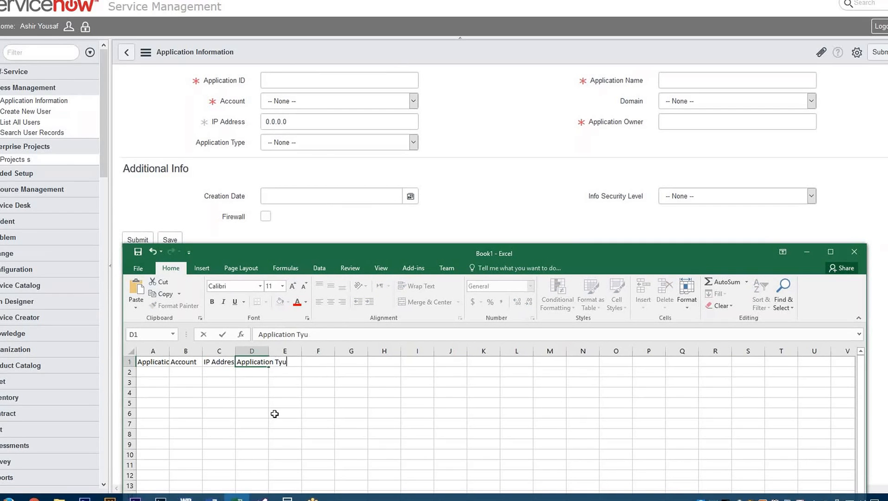
pyautogui.press('BackSpace')
pyautogui.write('pe')
pyautogui.press('Tab')
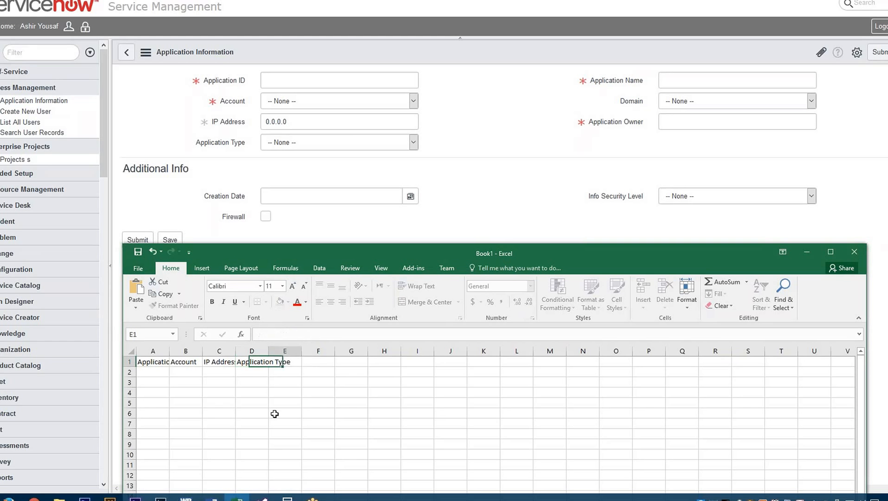
pyautogui.write('Application Name')
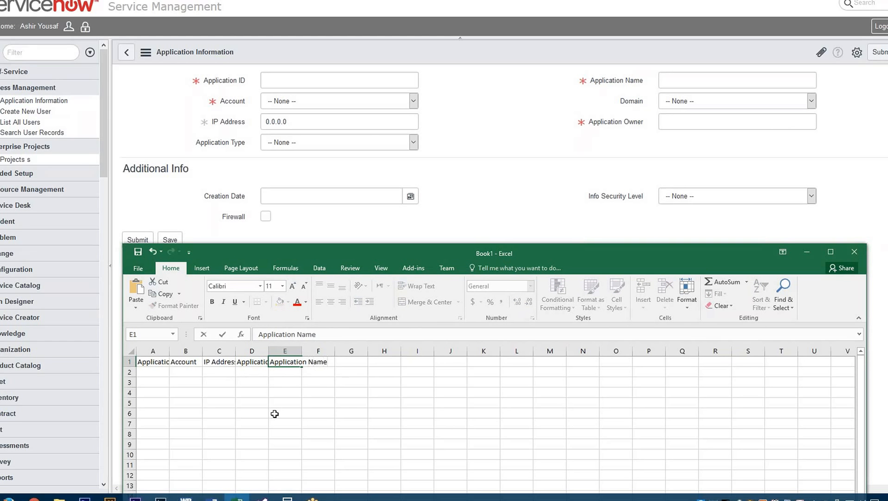
pyautogui.press('Tab')
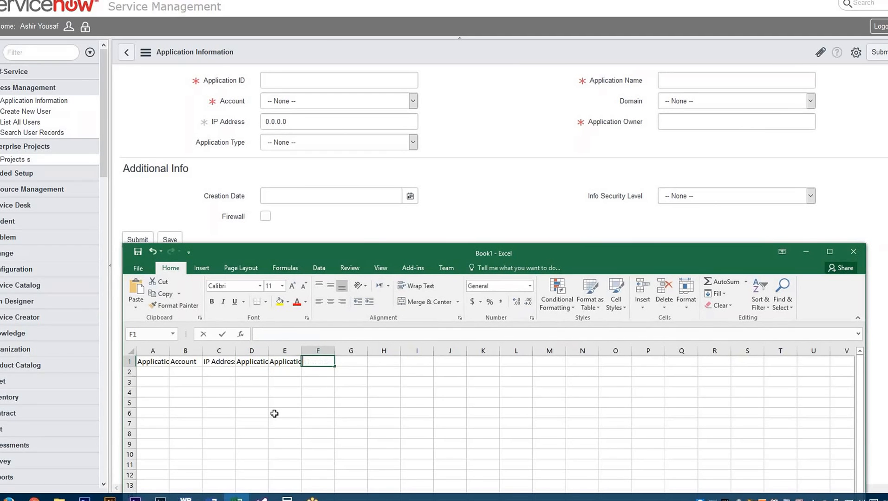
# - Add the headers Domain, Application Owner and Creation Date in cells F1 to H1
pyautogui.write('Domain')
pyautogui.press('Tab')
pyautogui.write('Application Owner')
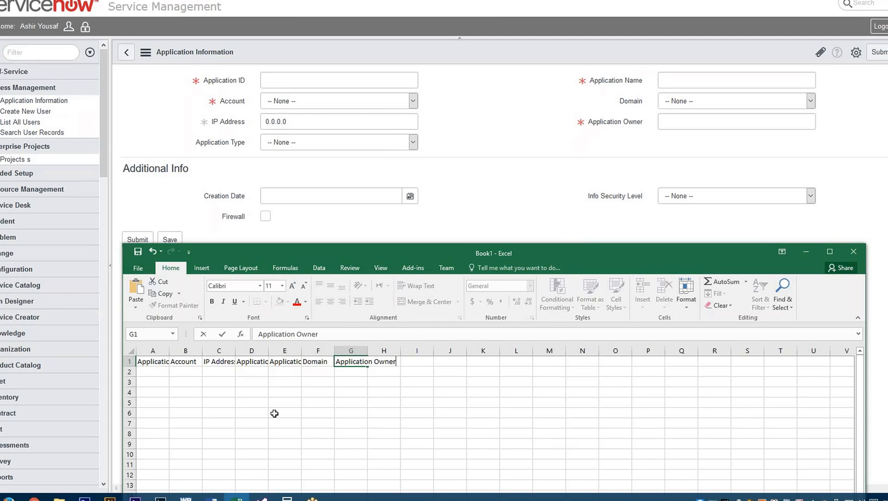
pyautogui.press('Tab')
pyautogui.write('Cr')
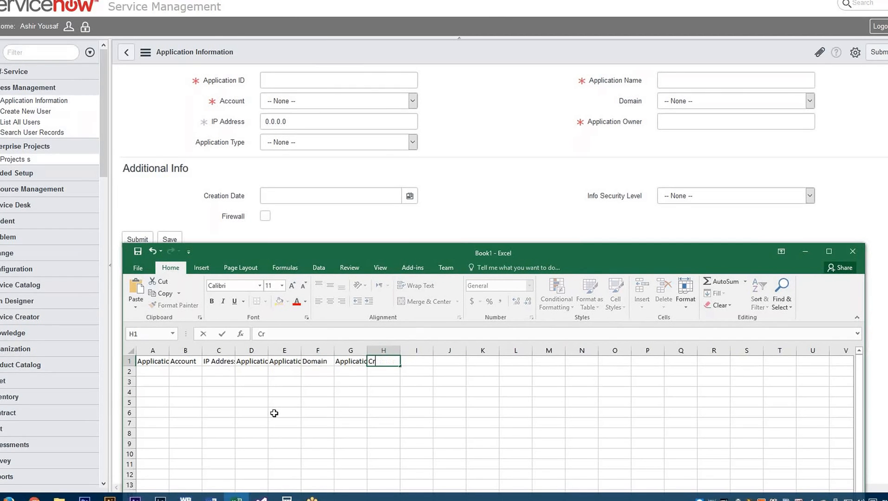
pyautogui.press('BackSpace')
pyautogui.press('BackSpace')
pyautogui.write('Creation Date')
pyautogui.press('Tab')
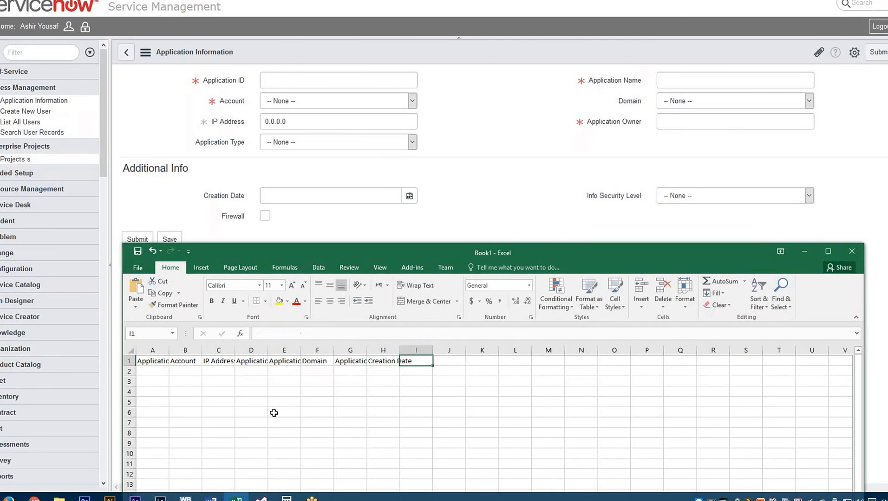
# - Add the headers Firewall in I1 and Info Security Level in J1, and return to cell A1
pyautogui.write('Firewall')
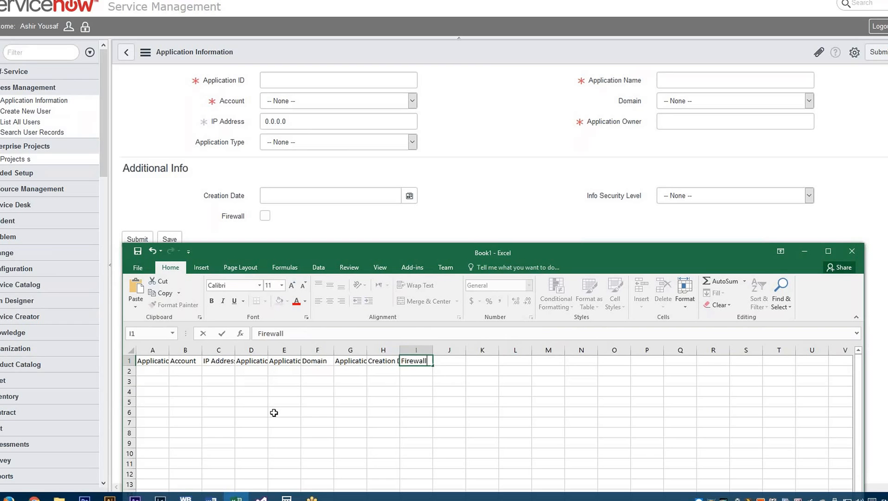
pyautogui.press('Tab')
pyautogui.write('Infor')
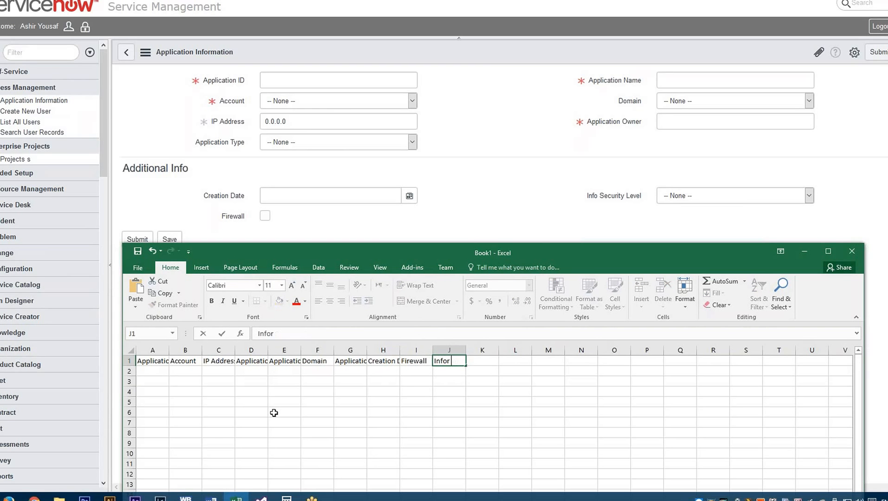
pyautogui.write(' SEcur')
pyautogui.press('BackSpace')
pyautogui.press('BackSpace')
pyautogui.press('BackSpace')
pyautogui.press('BackSpace')
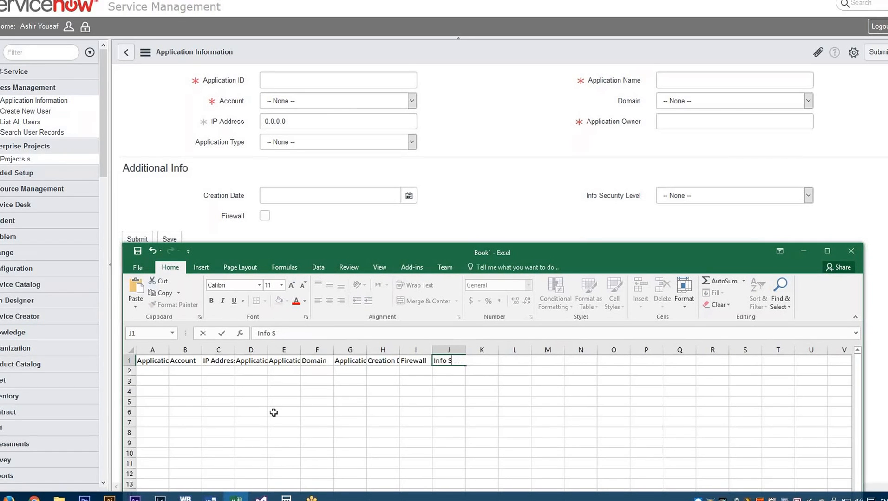
pyautogui.write('ecurity Level')
pyautogui.hotkey('ctrl', 'Home')
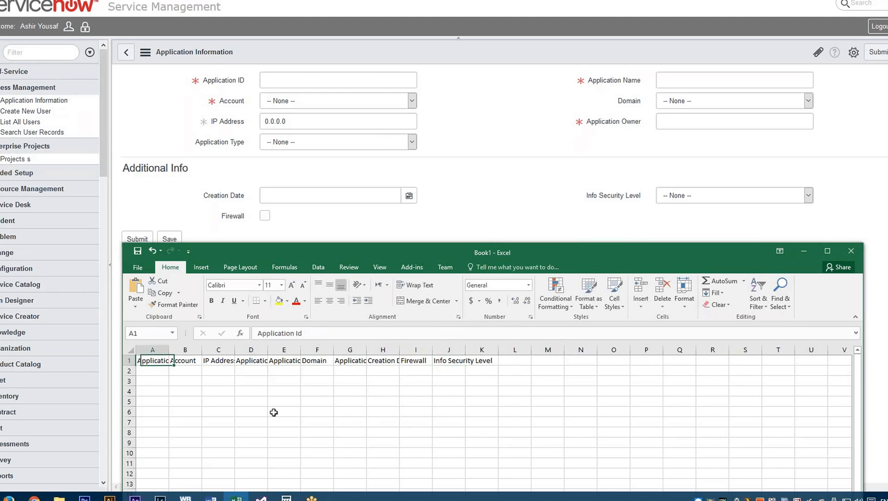
pyautogui.hotkey('shift', 'space')
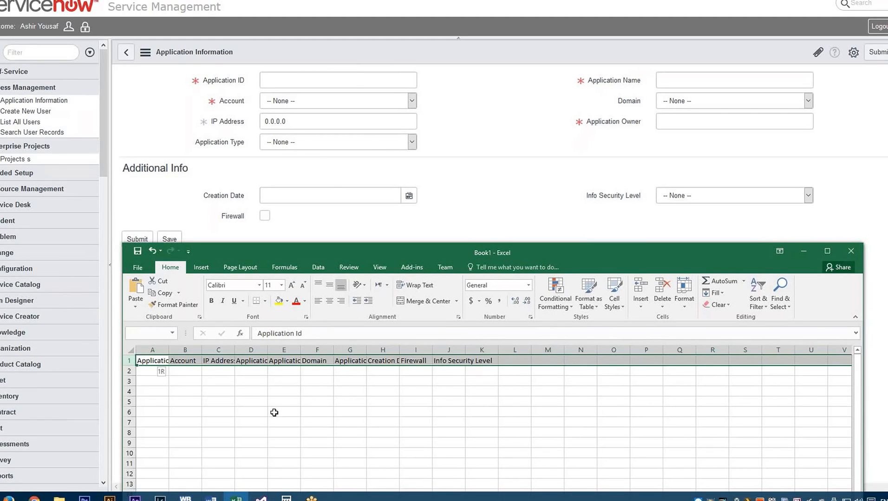
pyautogui.hotkey('shift', 'Right')
pyautogui.hotkey('shift', 'Left')
pyautogui.hotkey('shift', 'Left')
pyautogui.hotkey('shift', 'Left')
pyautogui.hotkey('shift', 'Left')
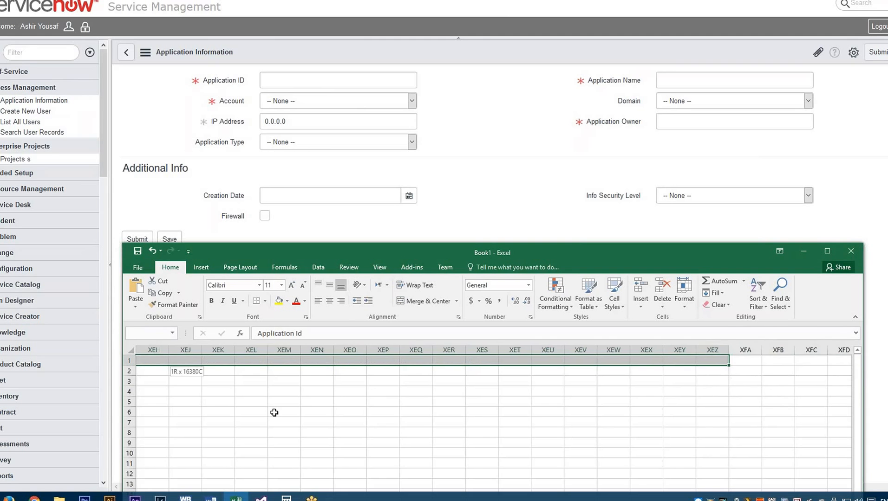
# - Select the header cells in row 1 from A1 to K1 and AutoFit their column widths
pyautogui.hotkey('ctrl', 'Home')
pyautogui.hotkey('shift', 'Right')
pyautogui.hotkey('shift', 'Right')
pyautogui.hotkey('shift', 'Right')
pyautogui.hotkey('shift', 'Right')
pyautogui.hotkey('shift', 'Right')
pyautogui.hotkey('shift', 'Right')
pyautogui.hotkey('shift', 'Right')
pyautogui.hotkey('shift', 'Right')
pyautogui.hotkey('shift', 'Right')
pyautogui.hotkey('shift', 'Right')
pyautogui.hotkey('shift', 'Right')
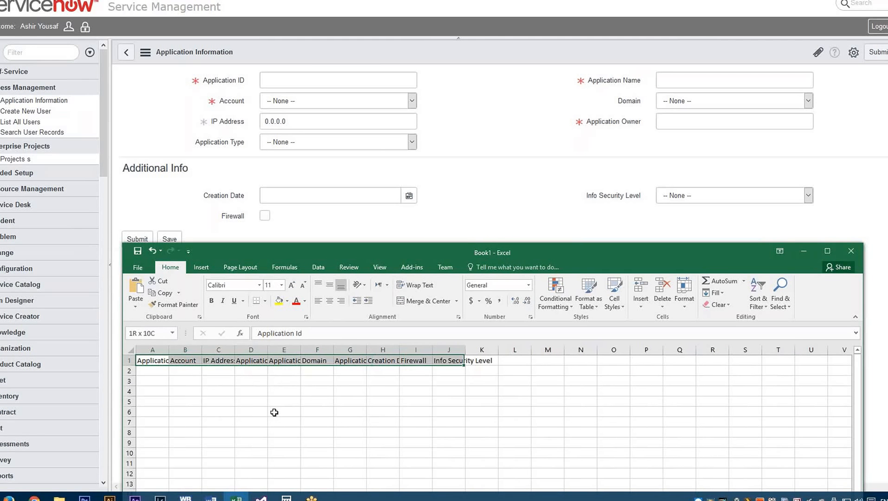
pyautogui.hotkey('shift', 'Left')
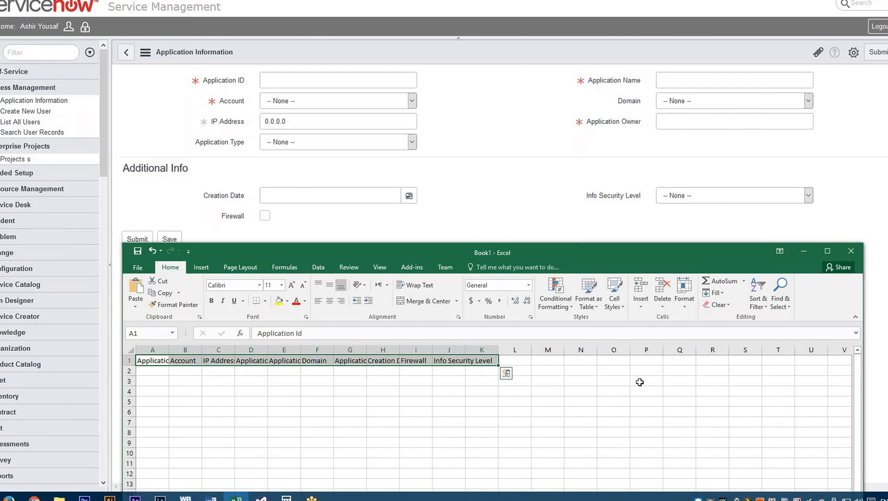
pyautogui.click(683, 307)
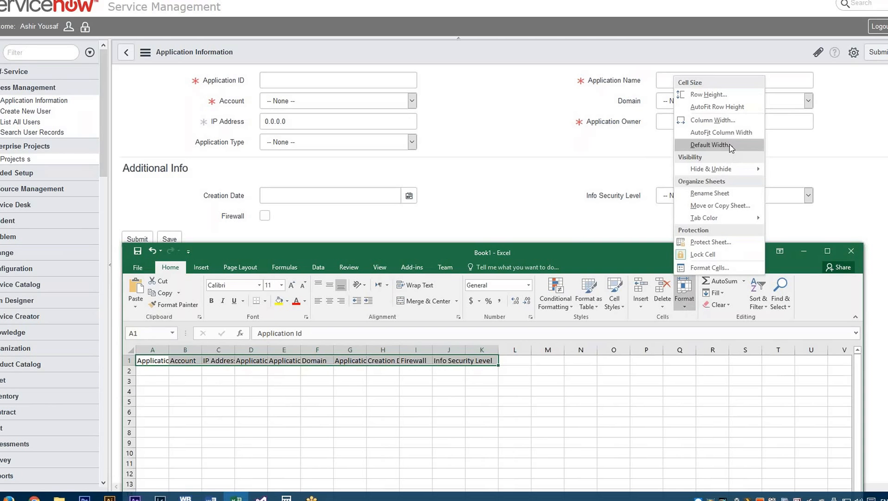
pyautogui.click(728, 134)
pyautogui.click(153, 371)
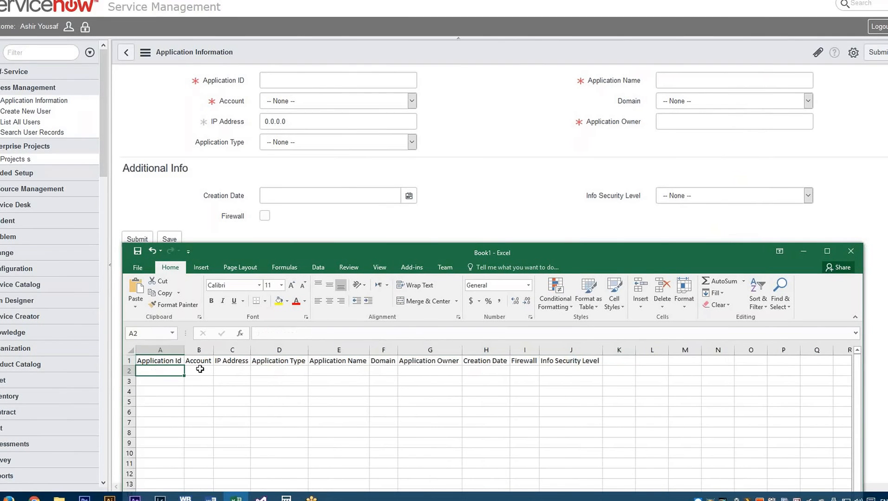
# - Widen the Application Id, Account, IP Address, Application Name, Domain, Creation Date and Firewall columns to leave room for data
pyautogui.click(200, 371)
pyautogui.moveTo(213, 350); pyautogui.dragTo(251, 346)
pyautogui.moveTo(184, 351); pyautogui.dragTo(202, 350)
pyautogui.moveTo(306, 351); pyautogui.dragTo(334, 350)
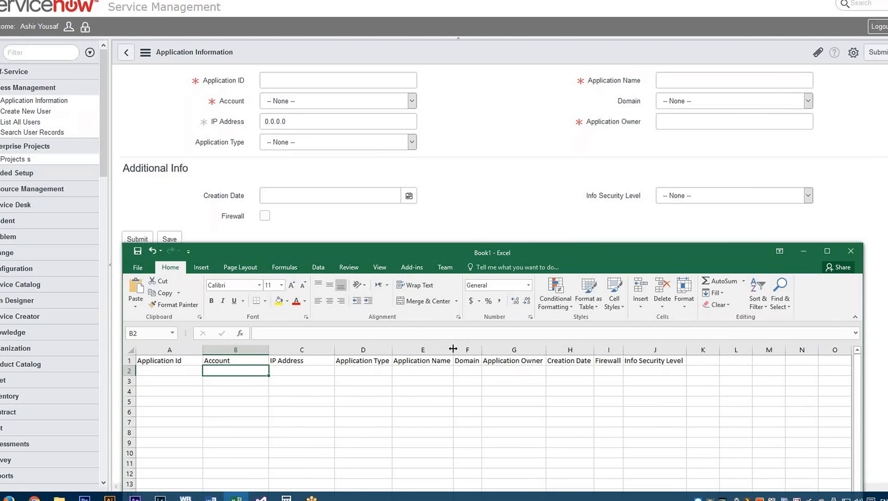
pyautogui.moveTo(452, 349); pyautogui.dragTo(532, 349)
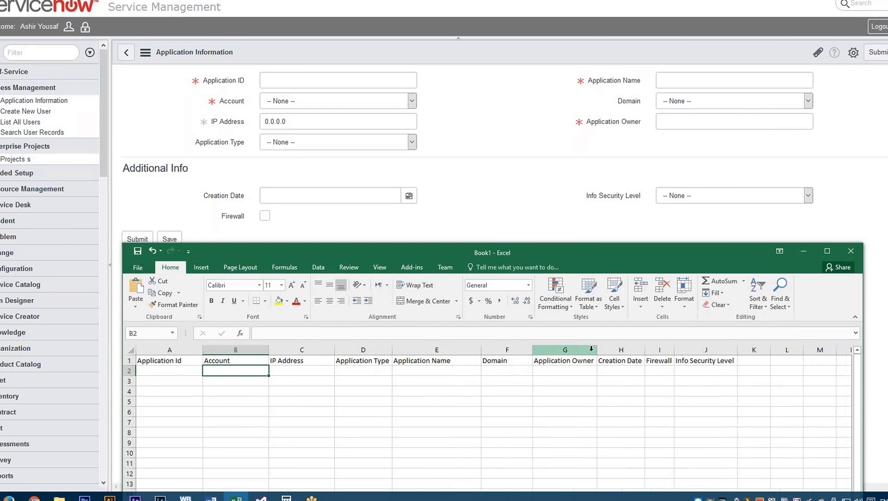
pyautogui.moveTo(645, 349); pyautogui.dragTo(723, 349)
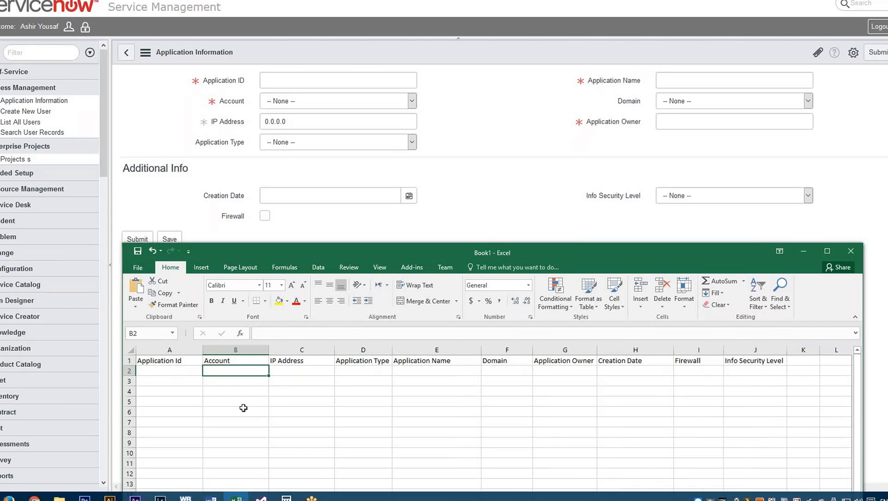
# - Start a sample record in row 3 with Application Id 100, the account number and IP address 192.168.0.101
pyautogui.click(168, 381)
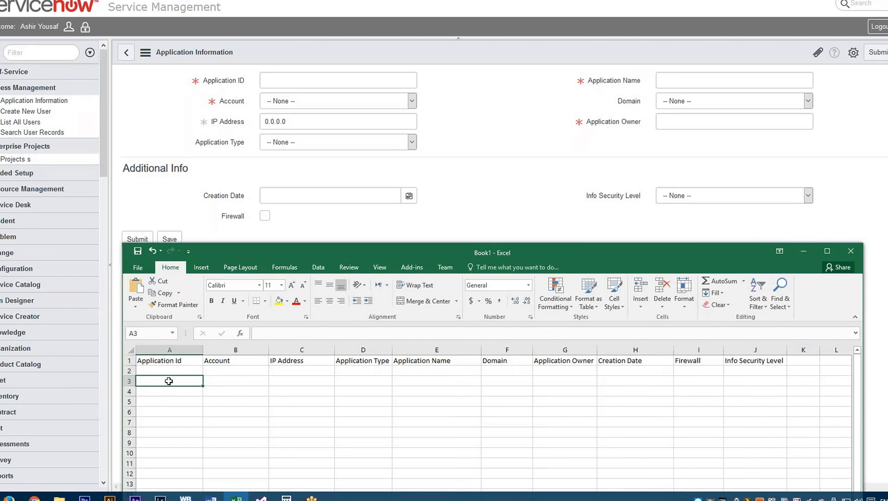
pyautogui.write('100')
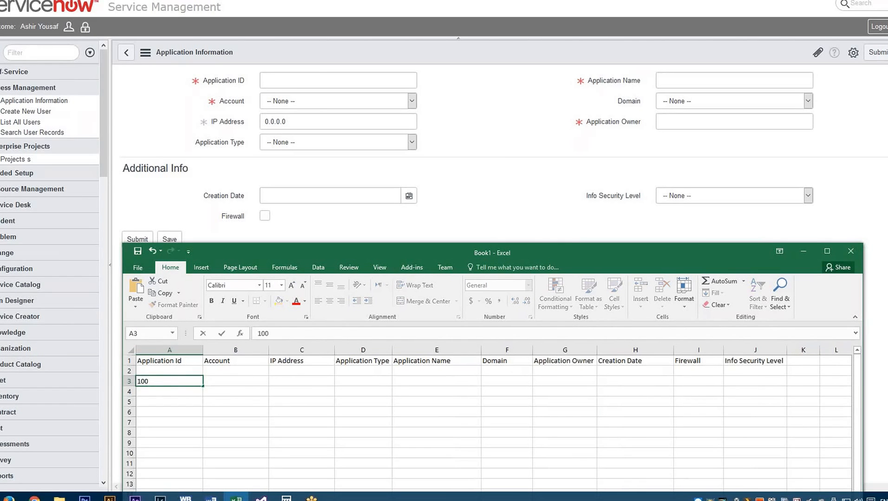
pyautogui.press('Tab')
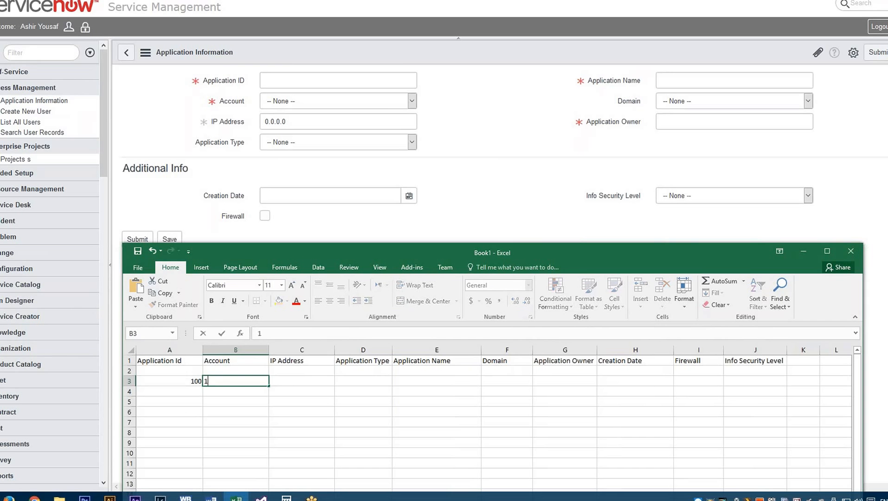
pyautogui.write('101')
pyautogui.press('Tab')
pyautogui.write('192.168.0.101')
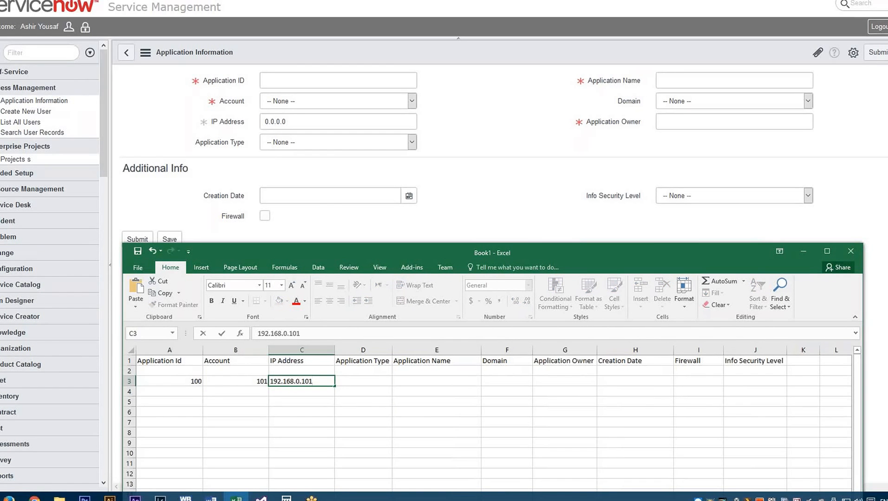
pyautogui.press('Tab')
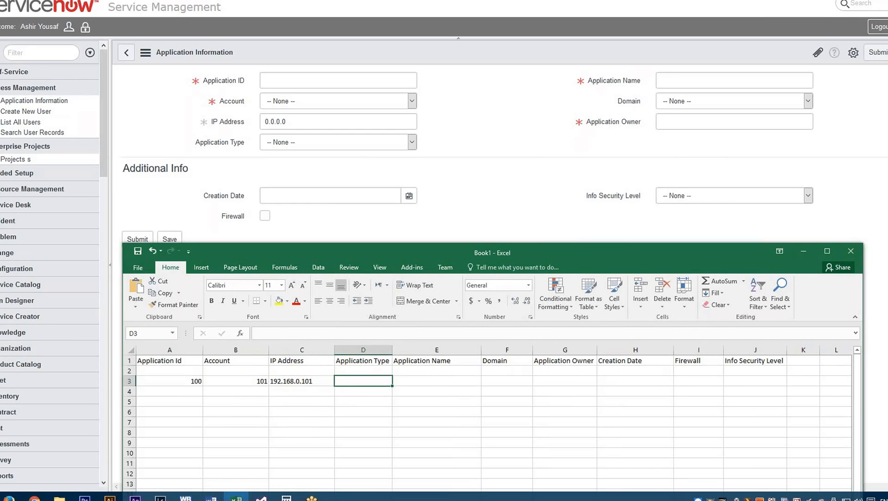
# - Enter a sample record in row 4 with Application Id 200, the account number and IP address 192.168.0.201
pyautogui.press('Return')
pyautogui.press('Left')
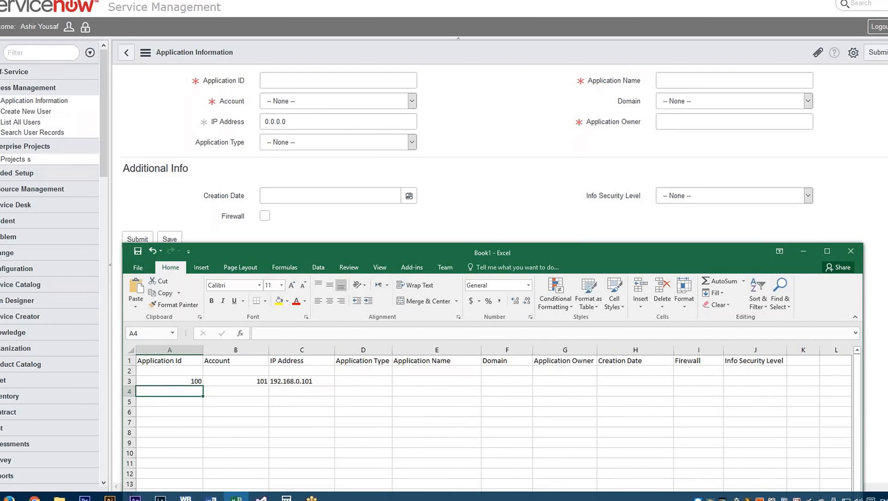
pyautogui.write('200')
pyautogui.press('Tab')
pyautogui.write('201')
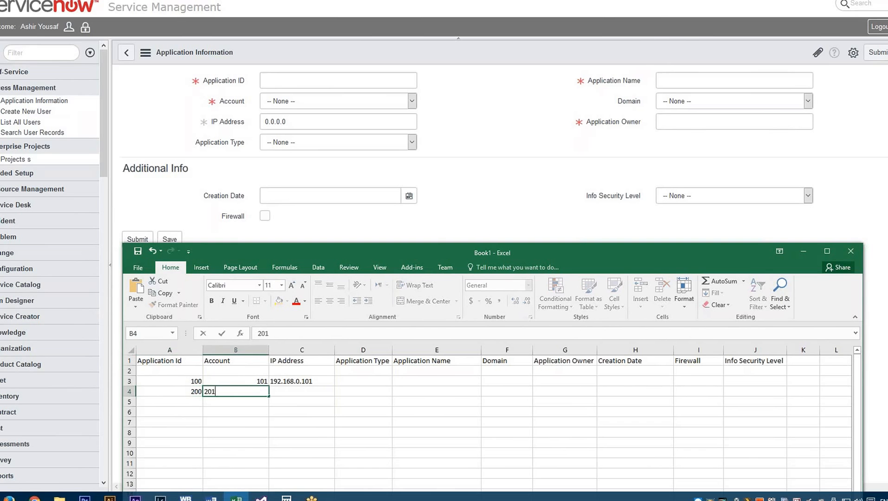
pyautogui.press('Tab')
pyautogui.write('192.168')
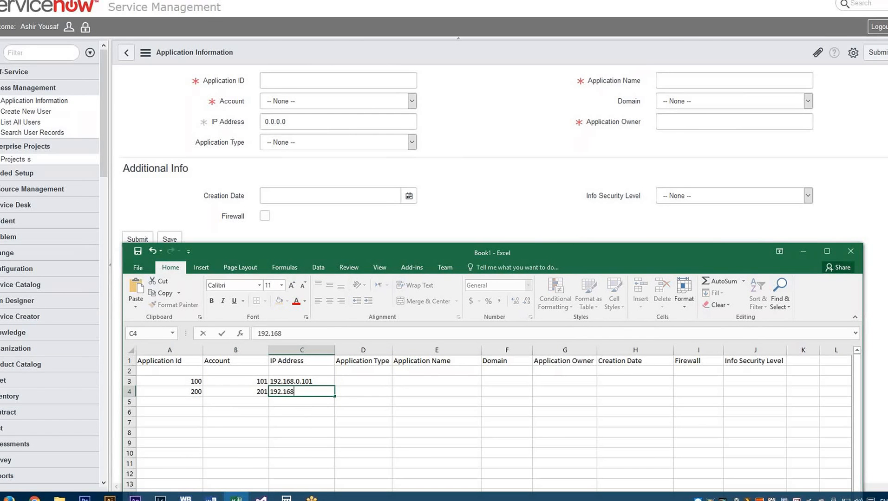
pyautogui.write('.0.201')
pyautogui.press('Tab')
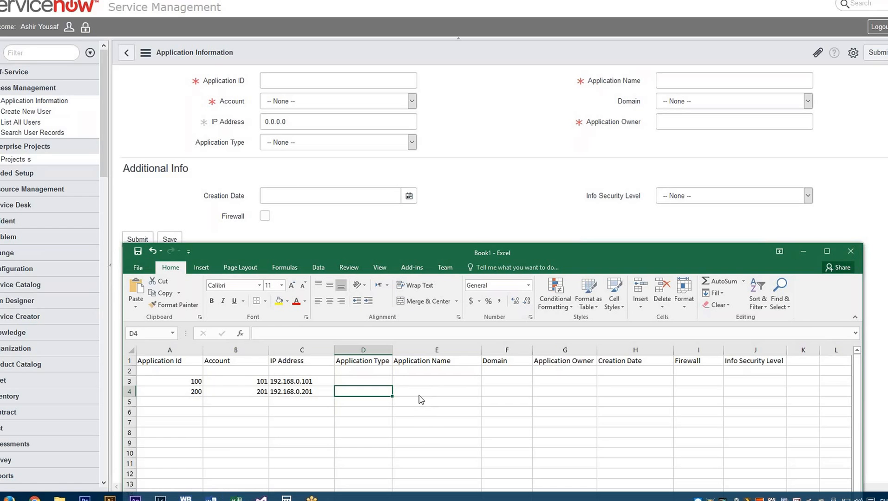
# - Fill the empty row 2 with a sample record: Application Id 10, the account number and IP address 19.168.0.10
pyautogui.click(416, 379)
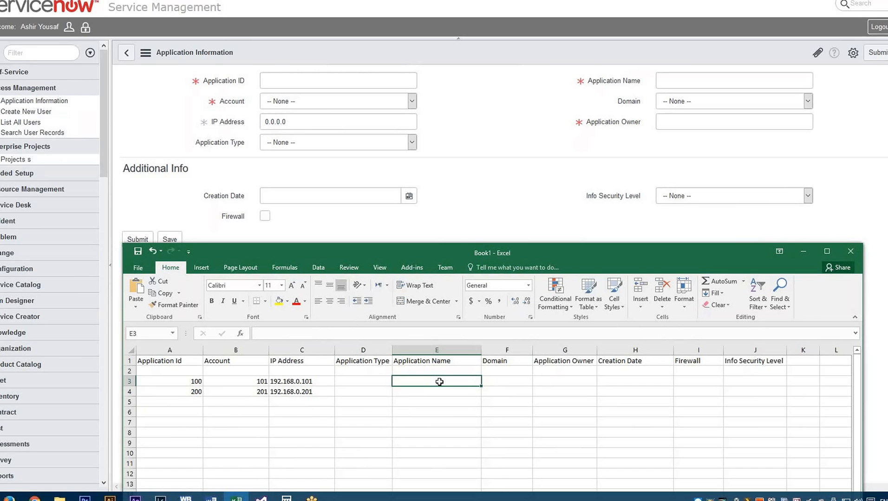
pyautogui.press('Left')
pyautogui.press('Left')
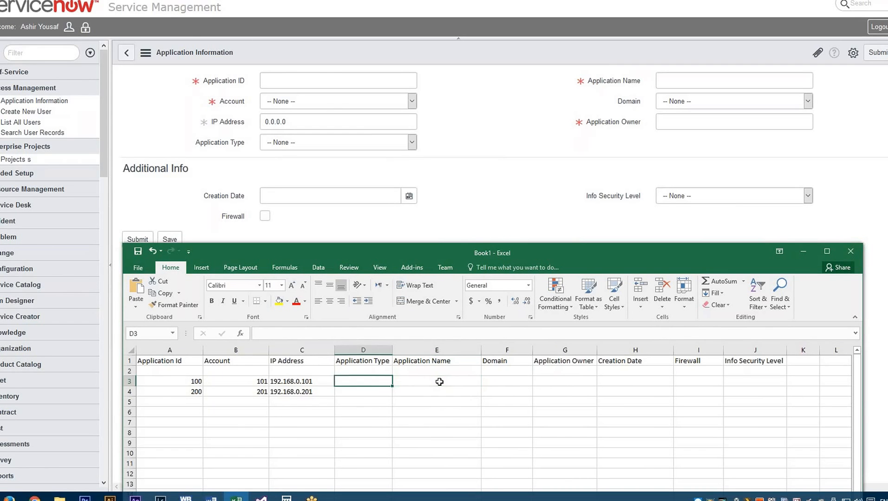
pyautogui.press('Left')
pyautogui.press('Left')
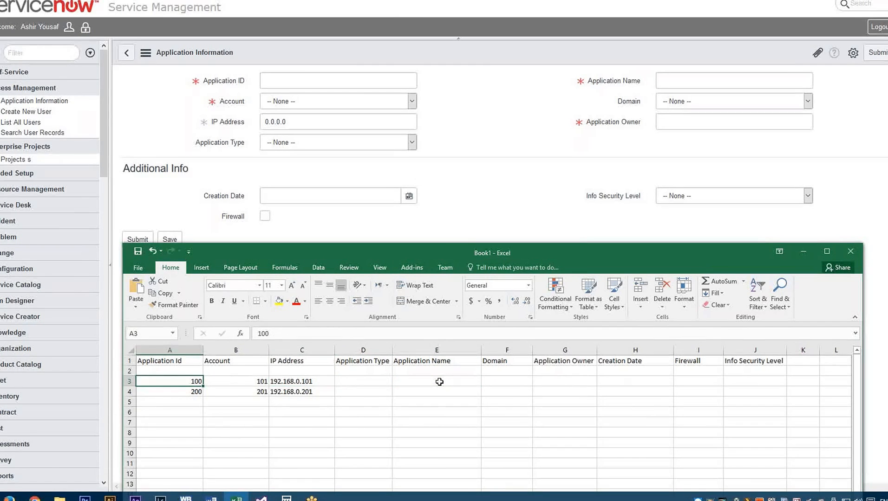
pyautogui.press('Right')
pyautogui.press('Up')
pyautogui.press('Left')
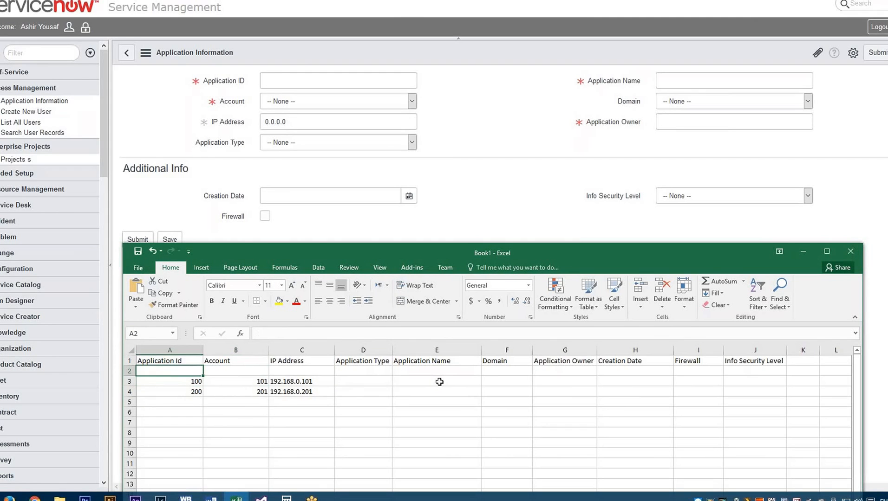
pyautogui.write('10')
pyautogui.press('Tab')
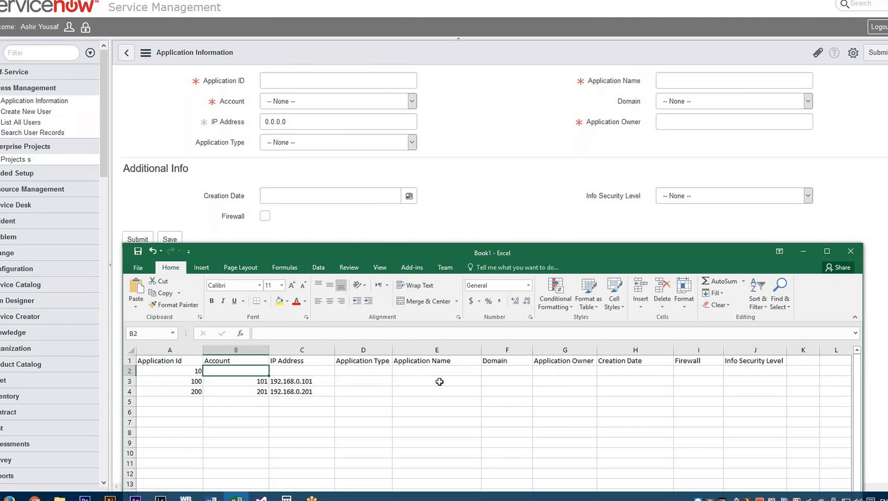
pyautogui.write('10')
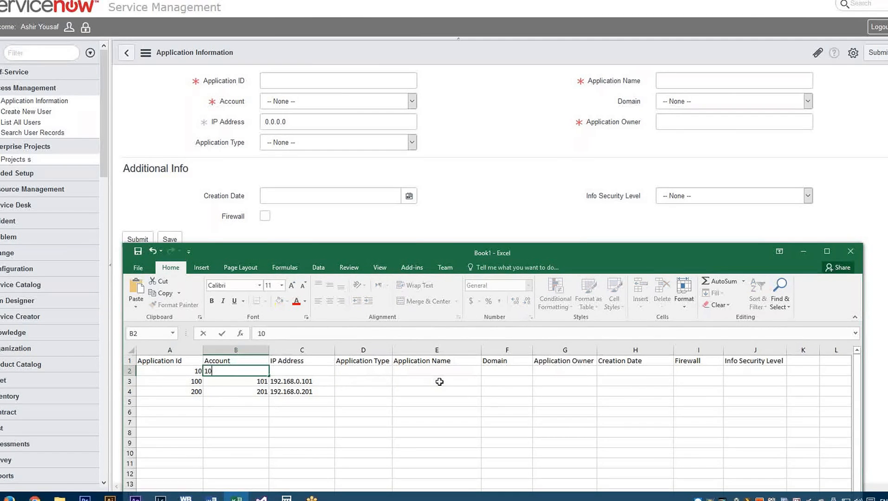
pyautogui.press('Tab')
pyautogui.write('19.168.0.')
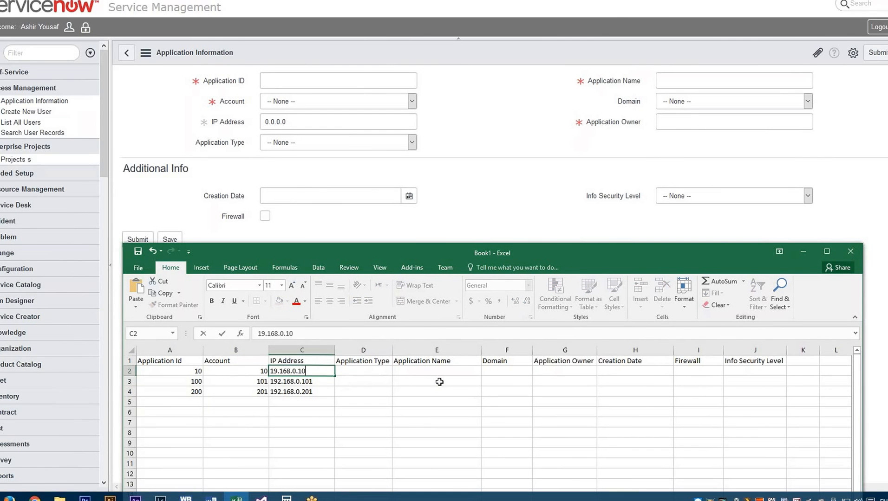
pyautogui.press('Tab')
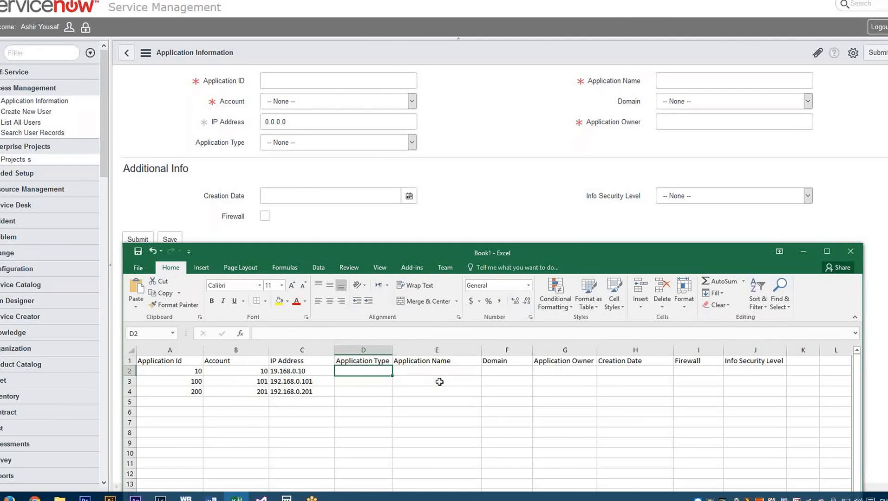
pyautogui.write('Verizon')
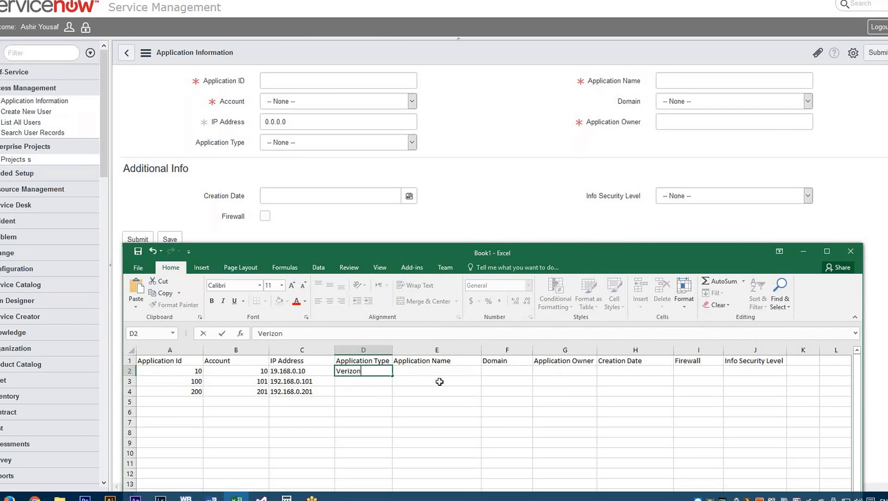
pyautogui.press('Return')
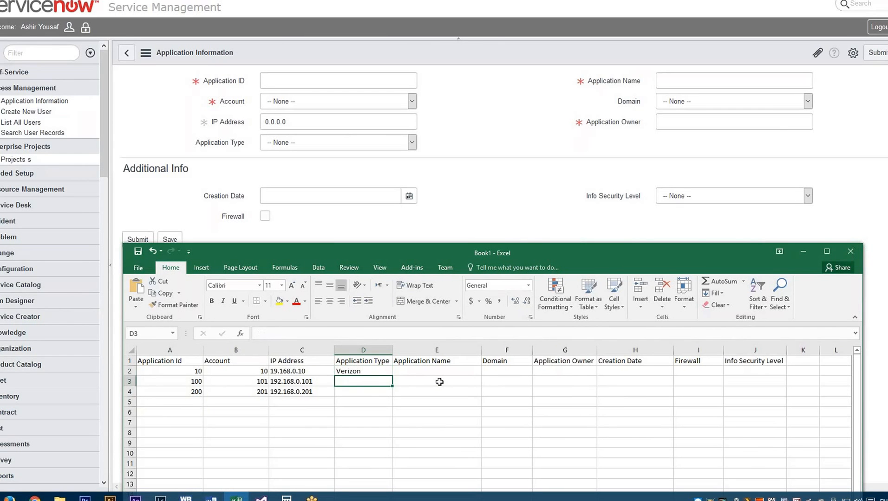
pyautogui.write('Att')
pyautogui.press('Return')
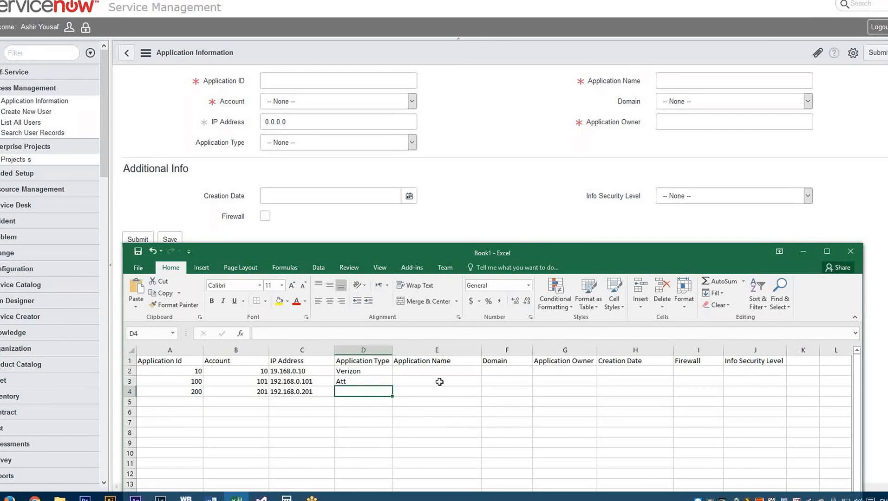
pyautogui.write('Sprint')
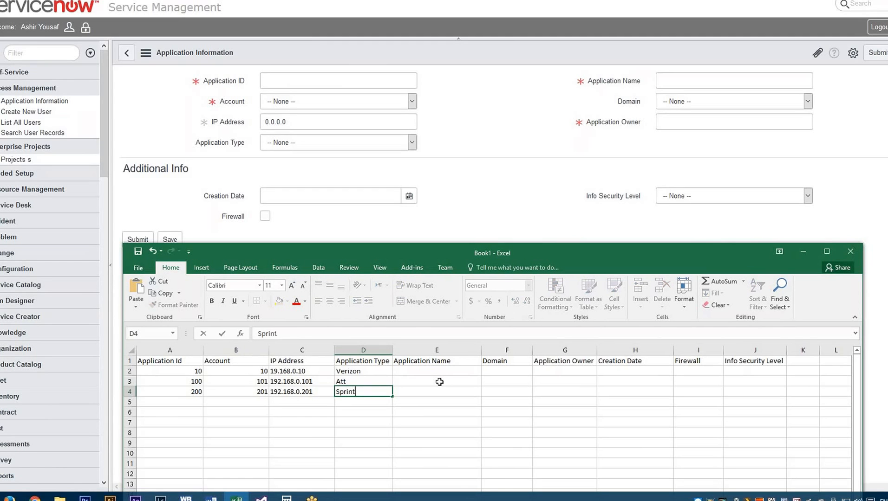
pyautogui.hotkey('ctrl', 'Up')
pyautogui.press('Down')
pyautogui.press('Delete')
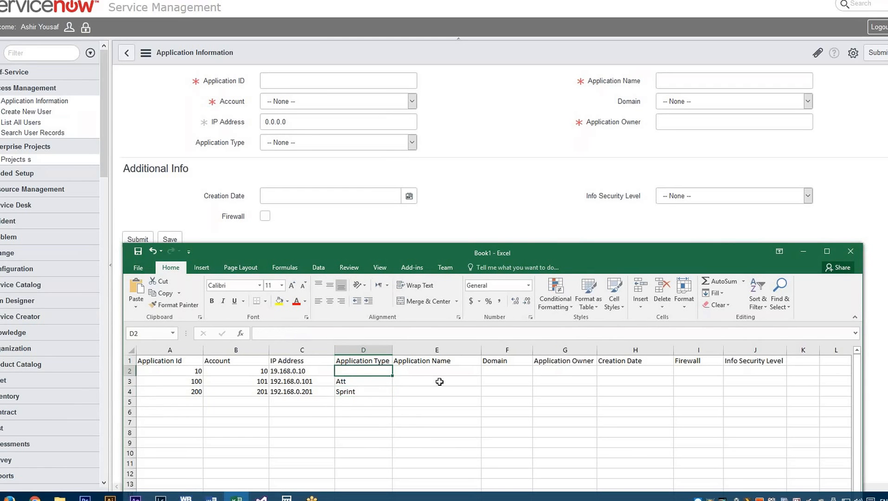
pyautogui.press('Down')
pyautogui.press('Delete')
# - Enter the Application Type values Production in D2, Development in D3 and High availablity in D4
pyautogui.press('Down')
pyautogui.press('Delete')
pyautogui.hotkey('ctrl', 'Up')
pyautogui.press('Down')
pyautogui.write('Production')
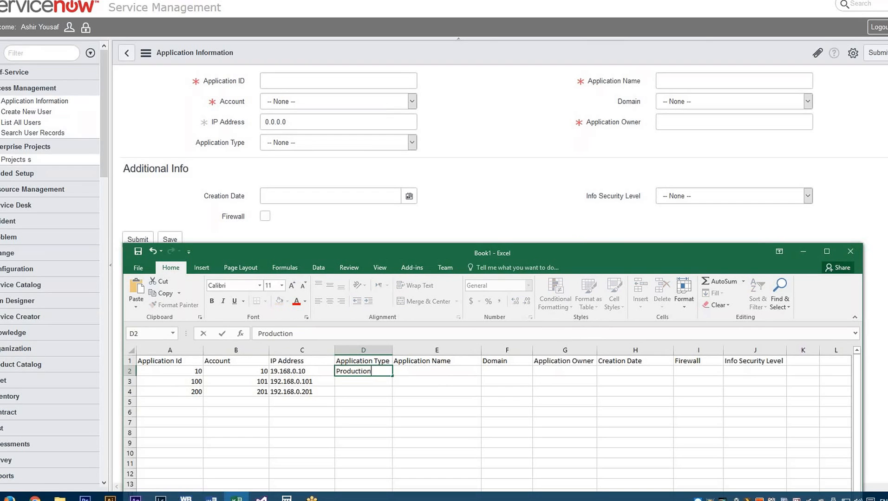
pyautogui.press('Return')
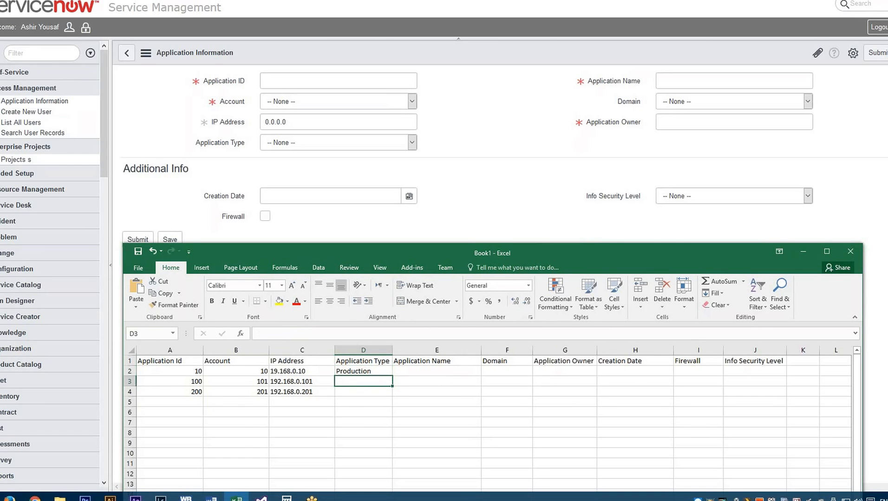
pyautogui.write('Dev')
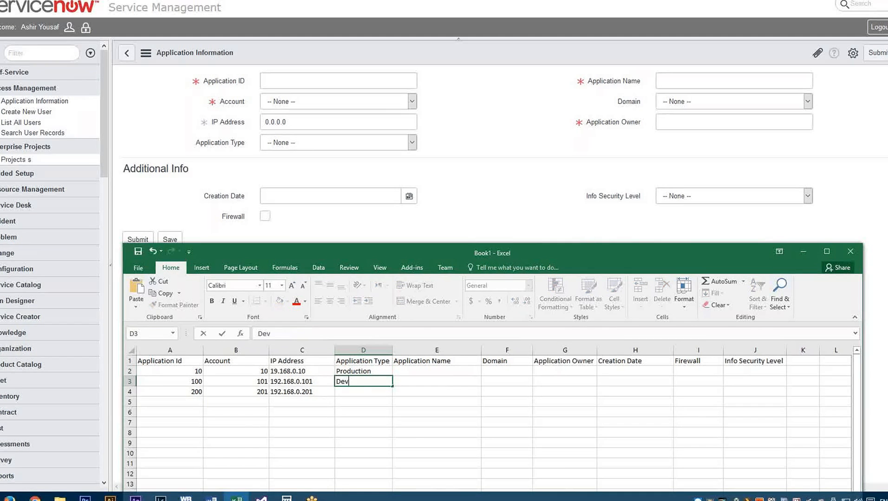
pyautogui.write('elopment')
pyautogui.press('Return')
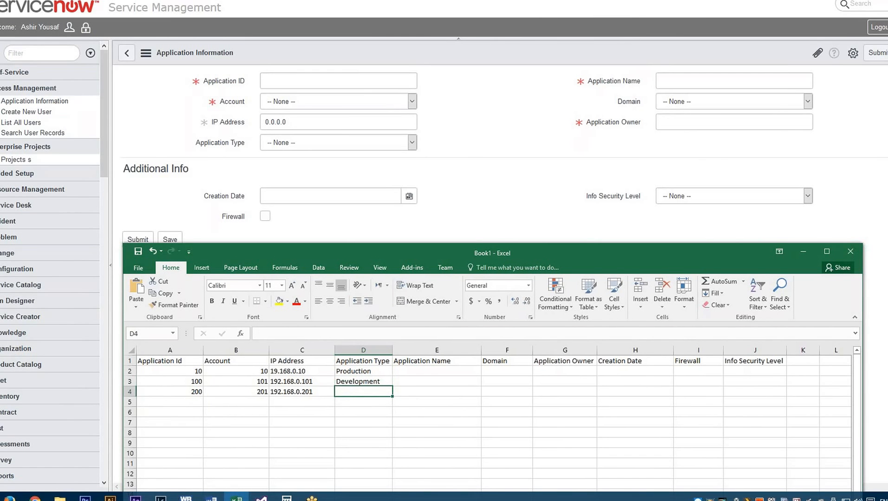
pyautogui.write('High')
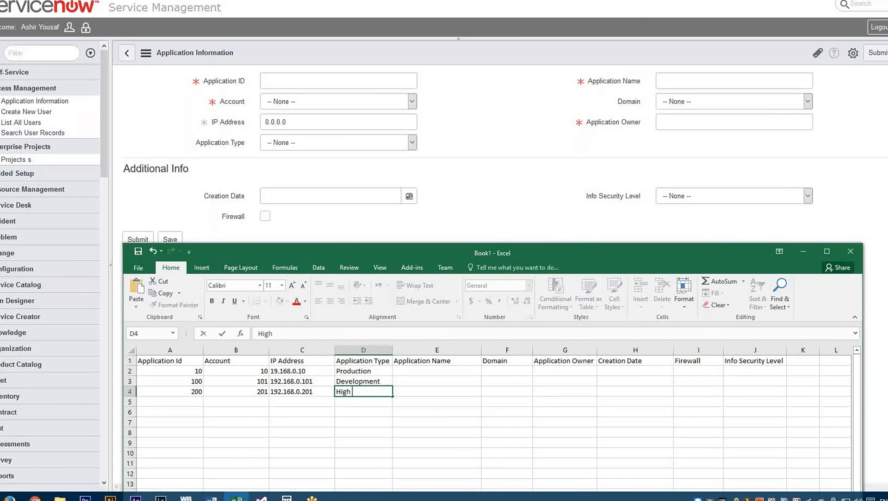
pyautogui.write(' availablity')
pyautogui.press('Right')
# - Enter Purchase Management as the Application Name in E2, correcting its spelling
pyautogui.press('Up')
pyautogui.press('Up')
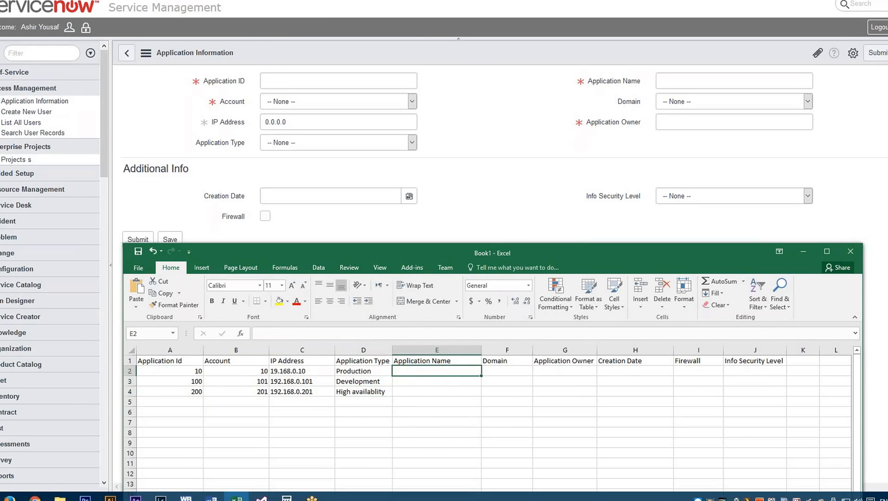
pyautogui.write('V')
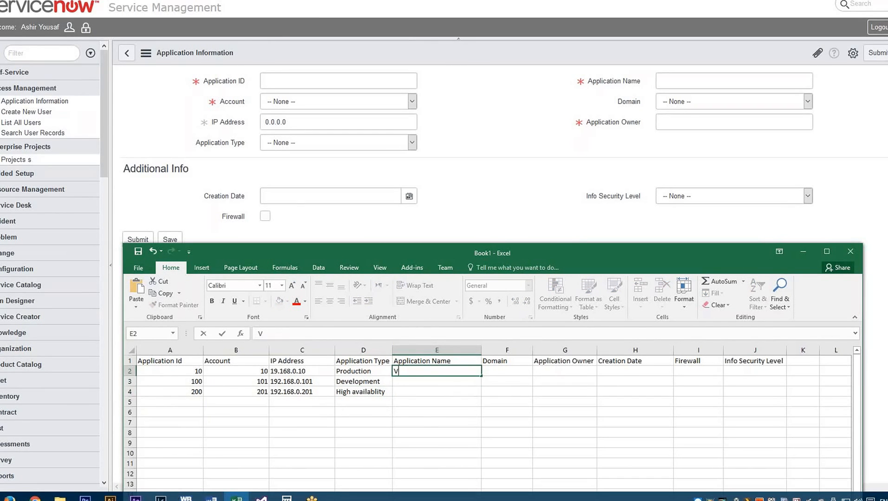
pyautogui.press('BackSpace')
pyautogui.write('Purchase Manag')
pyautogui.write('ment')
pyautogui.press('Left')
pyautogui.press('Left')
pyautogui.press('Left')
pyautogui.press('Left')
pyautogui.write('e')
pyautogui.press('Return')
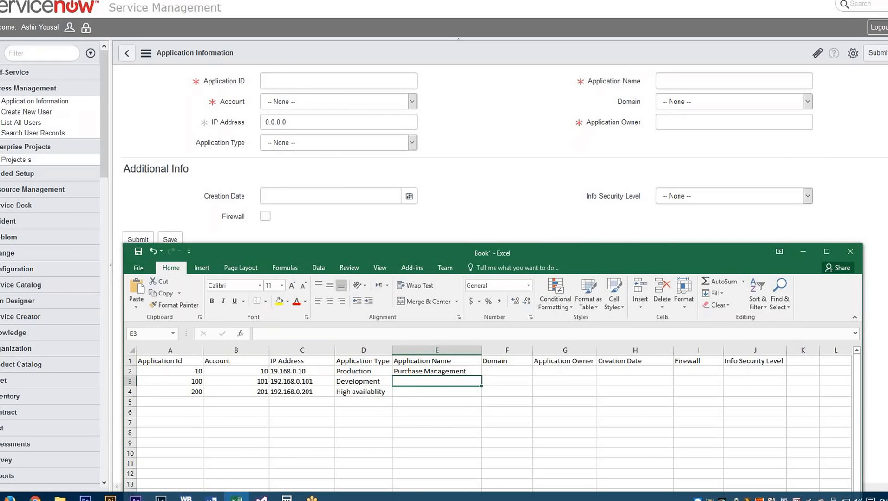
# - Enter the Application Name values Vendor Management in E3 and Finanace Management in E4
pyautogui.write('Vendor')
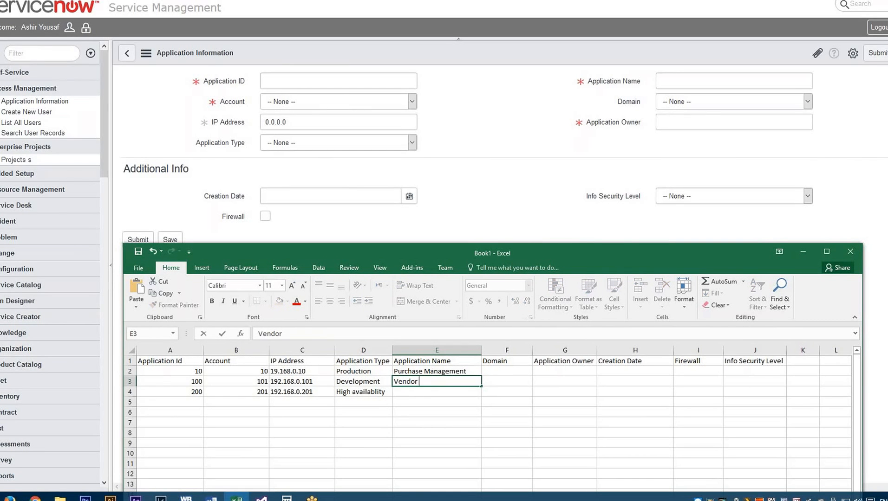
pyautogui.write(' Management')
pyautogui.press('Left')
pyautogui.press('Left')
pyautogui.press('Left')
pyautogui.press('Left')
pyautogui.write('e')
pyautogui.press('Return')
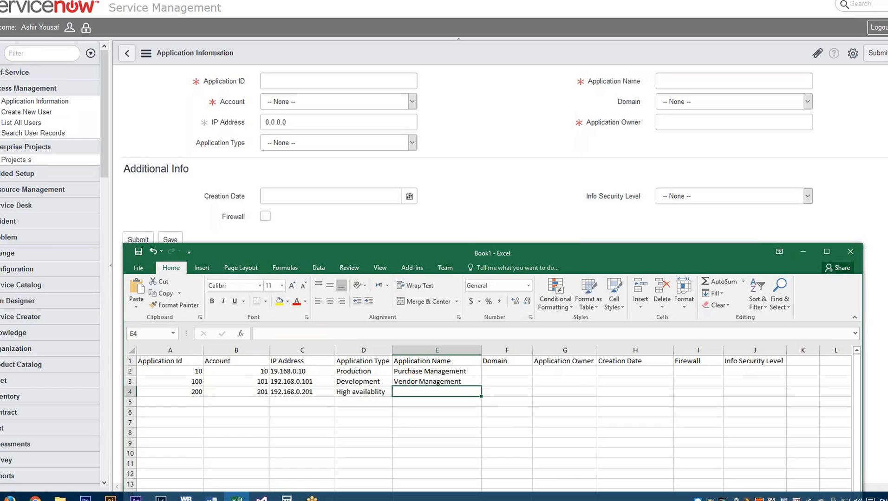
pyautogui.write('Finanace Mana')
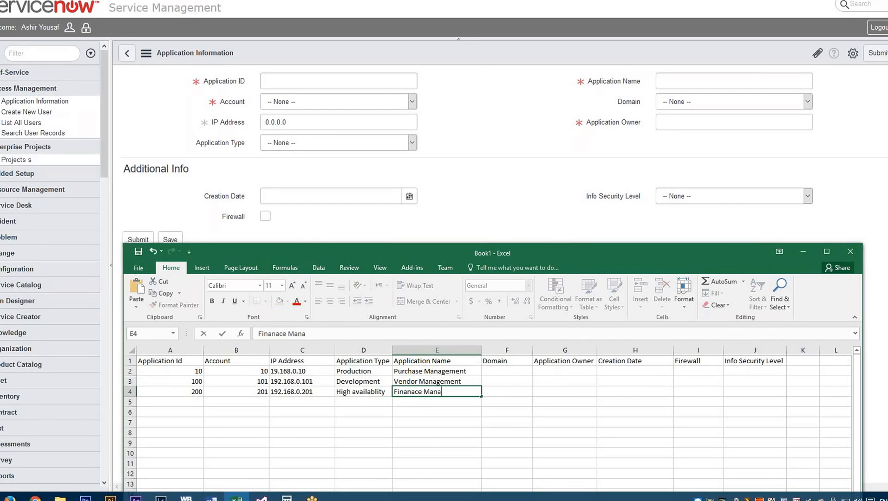
pyautogui.write('gement')
pyautogui.press('Tab')
# - Fill the Domain column with Purchase in F2, Vendor in F3 and Finance in F4
pyautogui.press('Up')
pyautogui.press('Up')
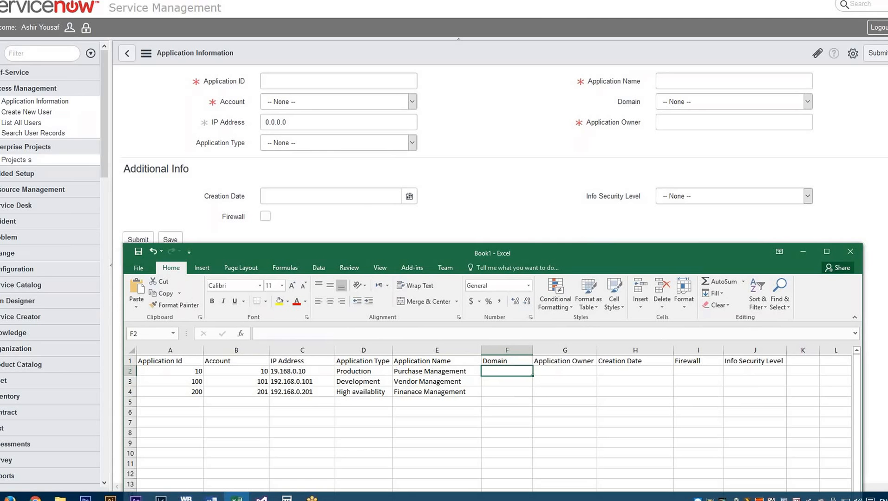
pyautogui.write('Purcha')
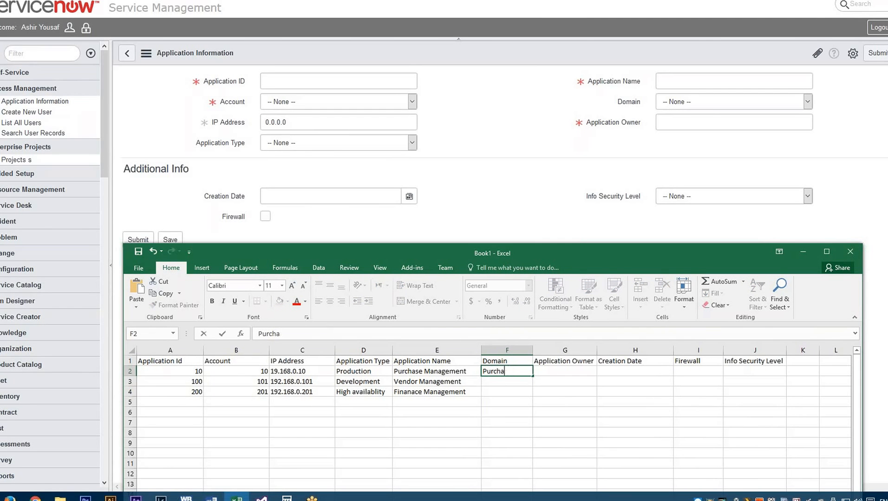
pyautogui.write('se')
pyautogui.press('Return')
pyautogui.write('Vendo')
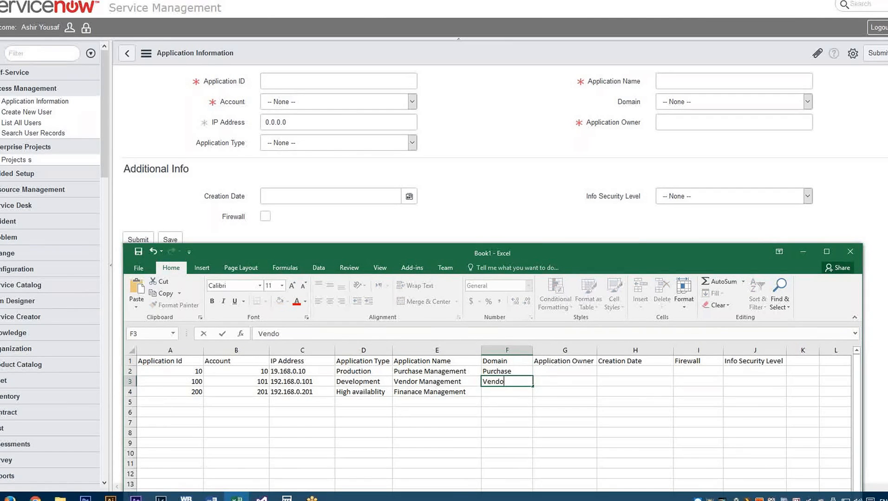
pyautogui.write('r')
pyautogui.press('Return')
pyautogui.write('Financ')
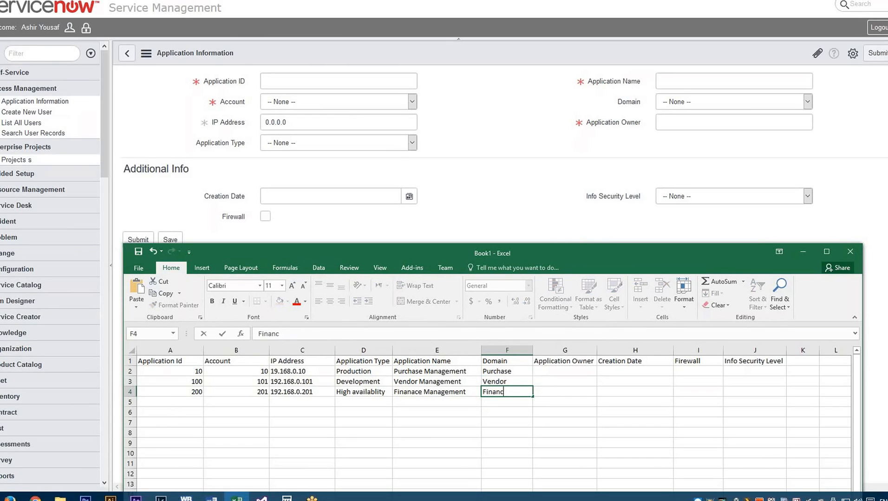
pyautogui.write('e')
# - Enter the application owner's full name for the first record in G2
pyautogui.click(565, 371)
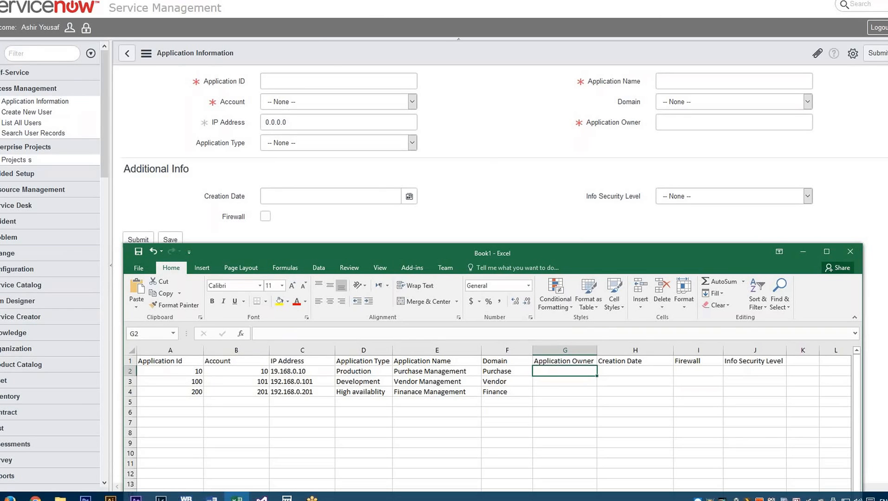
pyautogui.write('able')
pyautogui.press('BackSpace')
pyautogui.press('BackSpace')
pyautogui.press('BackSpace')
pyautogui.press('BackSpace')
pyautogui.press('BackSpace')
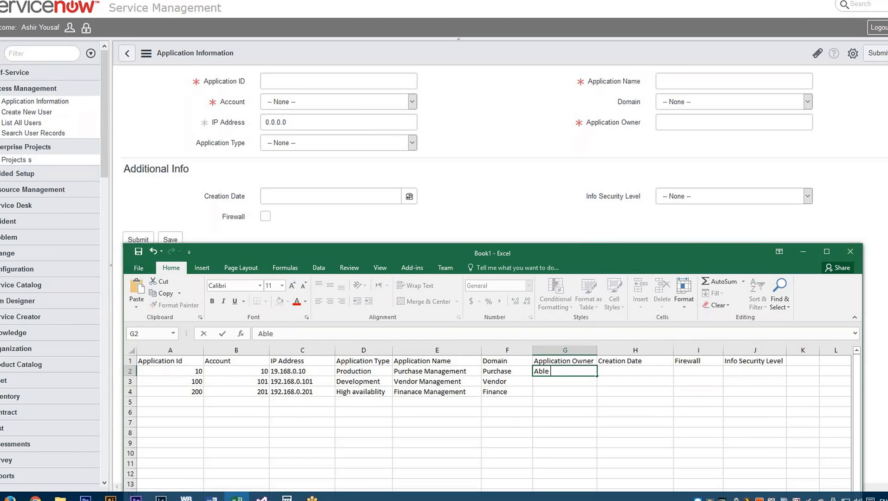
pyautogui.press('Return')
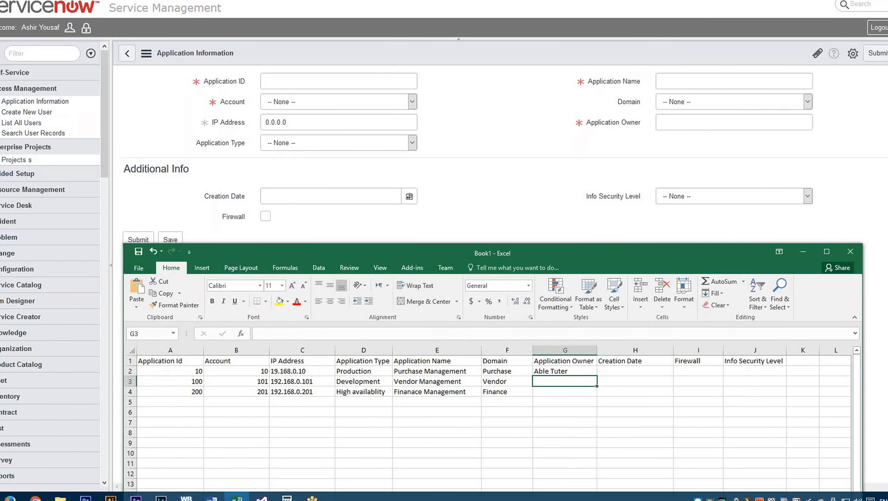
# - Enter Sys Admin as the Application Owner of the third record in G4
pyautogui.press('Down')
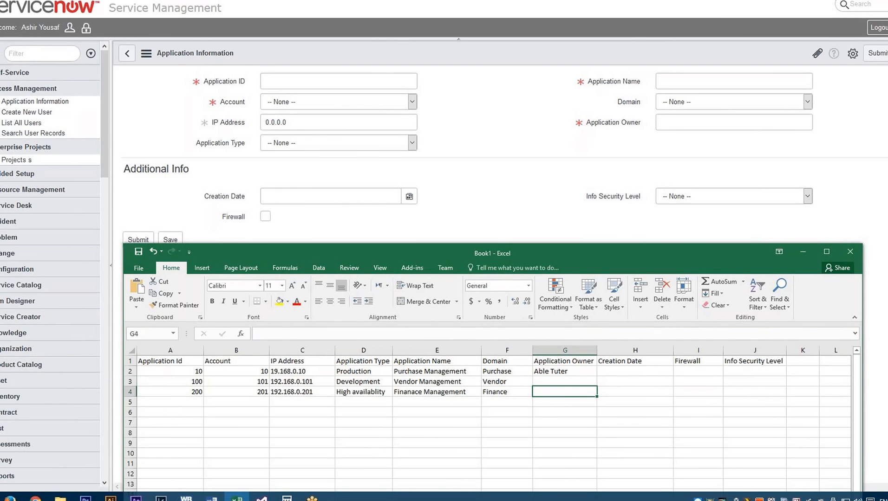
pyautogui.write('A')
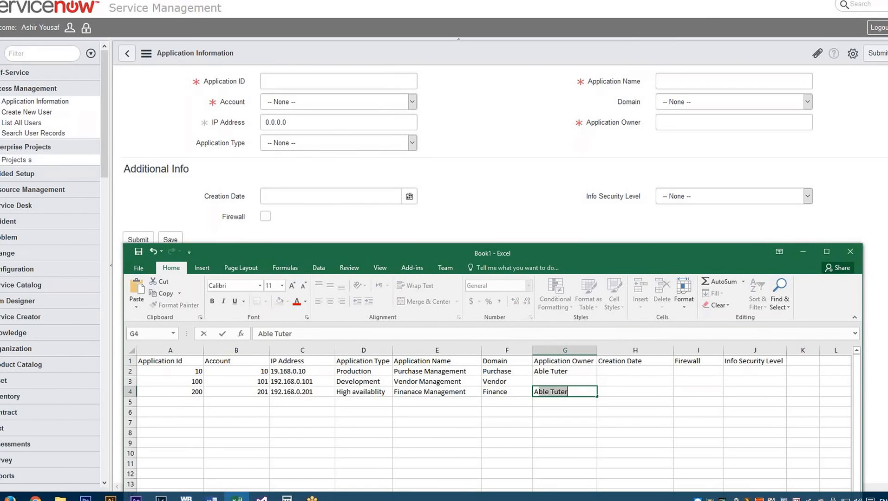
pyautogui.press('BackSpace')
pyautogui.press('BackSpace')
pyautogui.write('Sys')
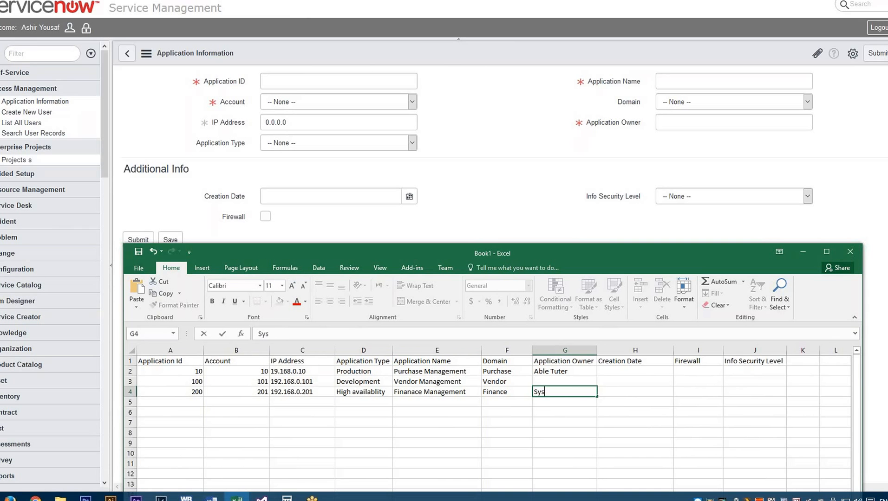
pyautogui.write(' Admin')
pyautogui.press('Right')
pyautogui.press('Up')
pyautogui.press('Up')
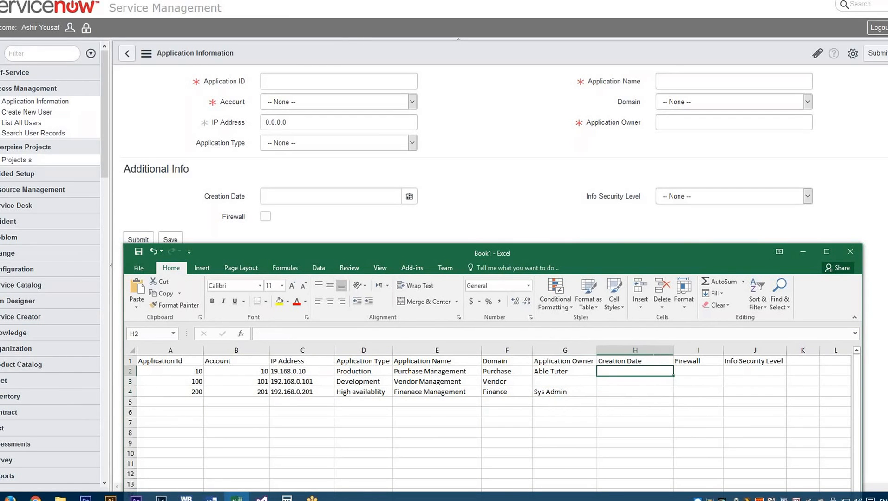
# - Replace the third record's Application Owner in G4 with Sys Administrator
pyautogui.press('Down')
pyautogui.press('Left')
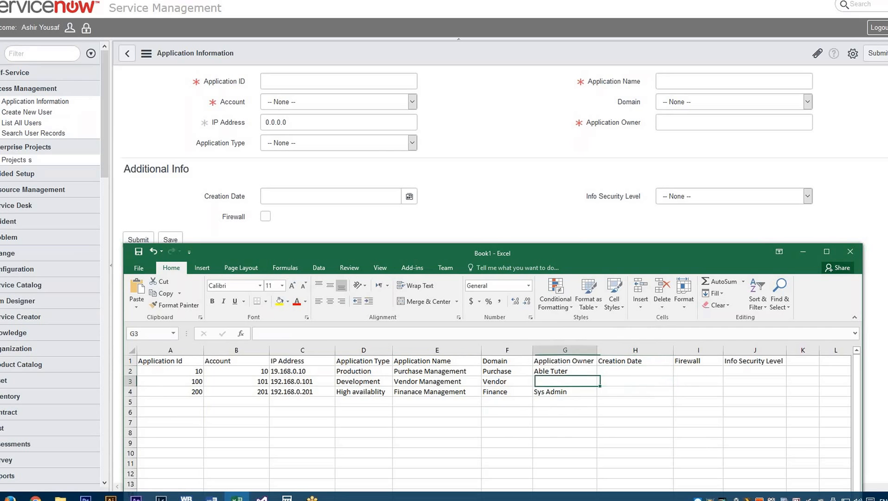
pyautogui.press('Down')
pyautogui.press('Left')
pyautogui.press('Right')
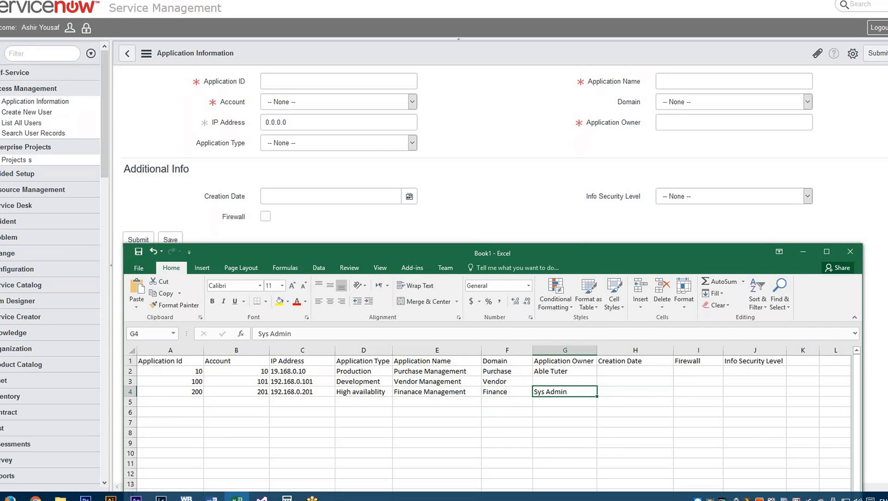
pyautogui.write('Sy')
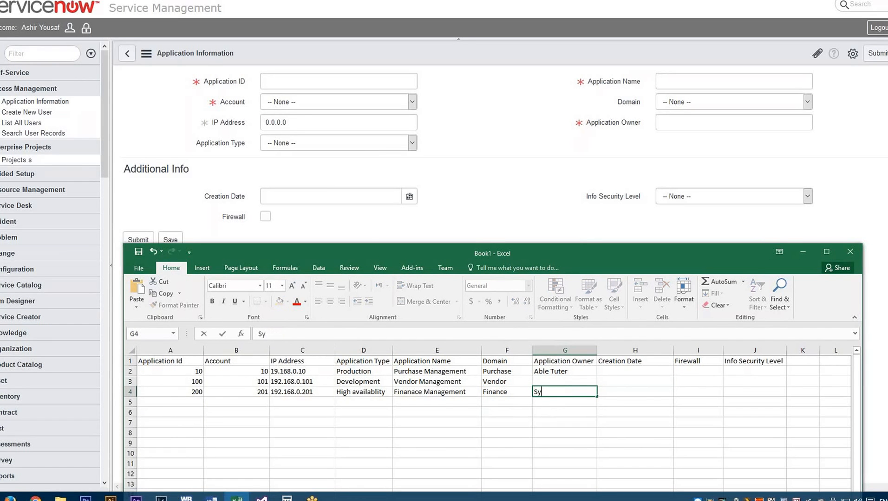
pyautogui.write('s Administrator')
pyautogui.press('Up')
# - Enter 01/05/2017 as the Creation Date of the first record in H2
pyautogui.press('Right')
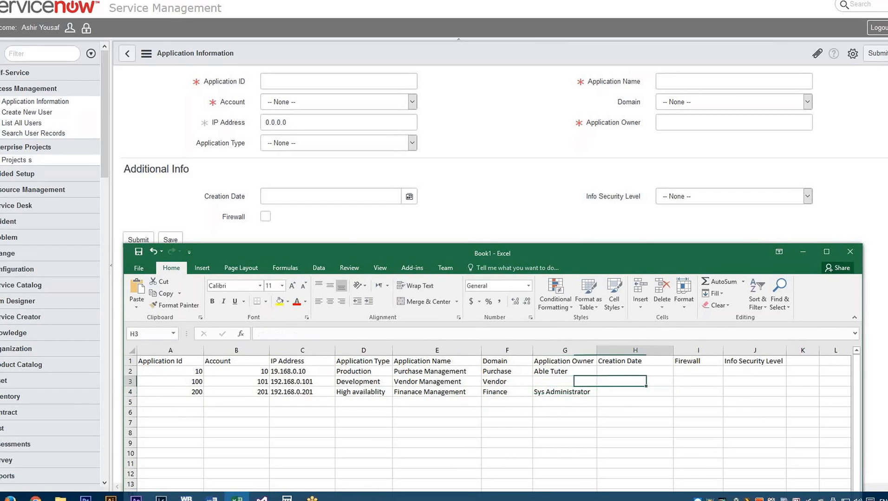
pyautogui.press('Up')
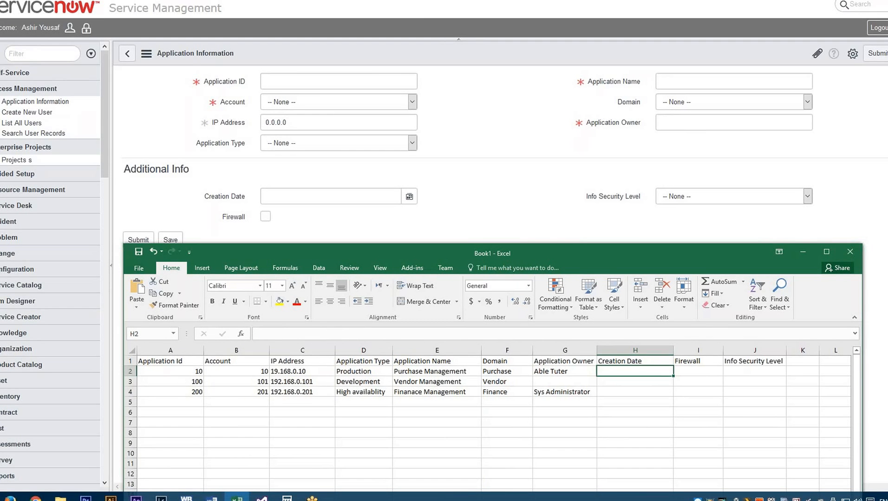
pyautogui.press('Right')
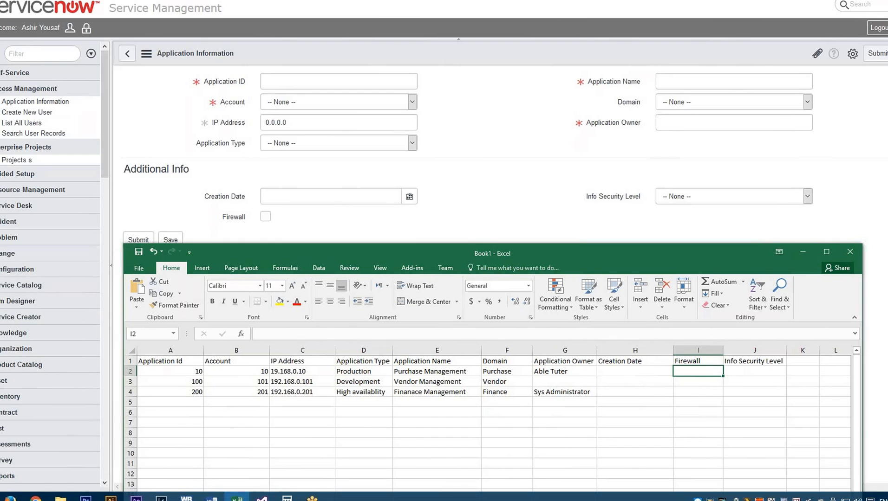
pyautogui.press('Left')
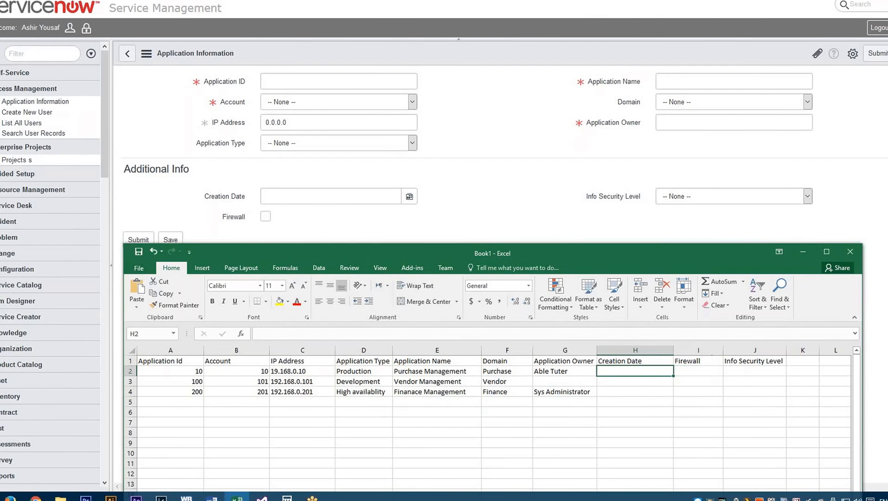
pyautogui.write('01')
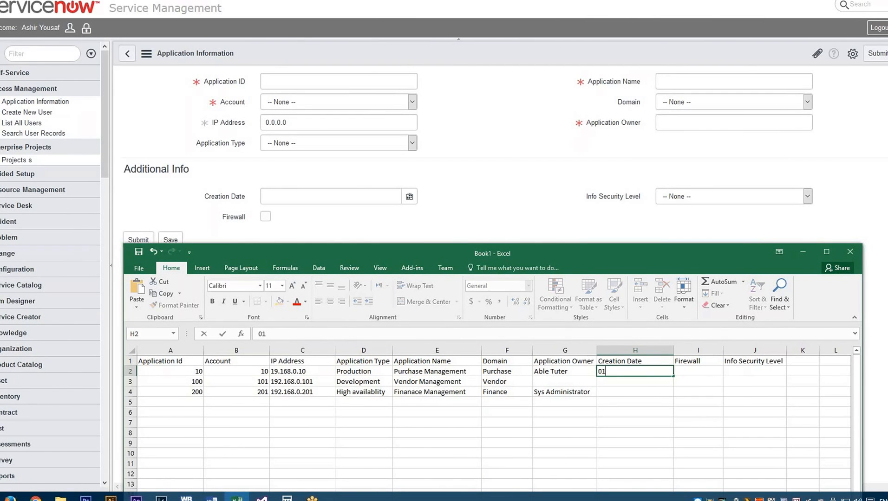
pyautogui.write('/05/2017')
pyautogui.press('Return')
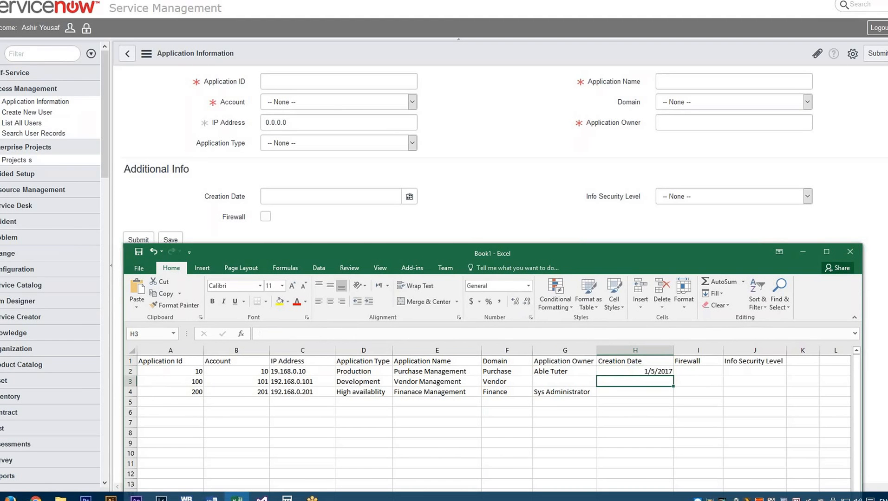
# - Enter 01/10/2016 as the Creation Date of the second record in H3
pyautogui.write('01/')
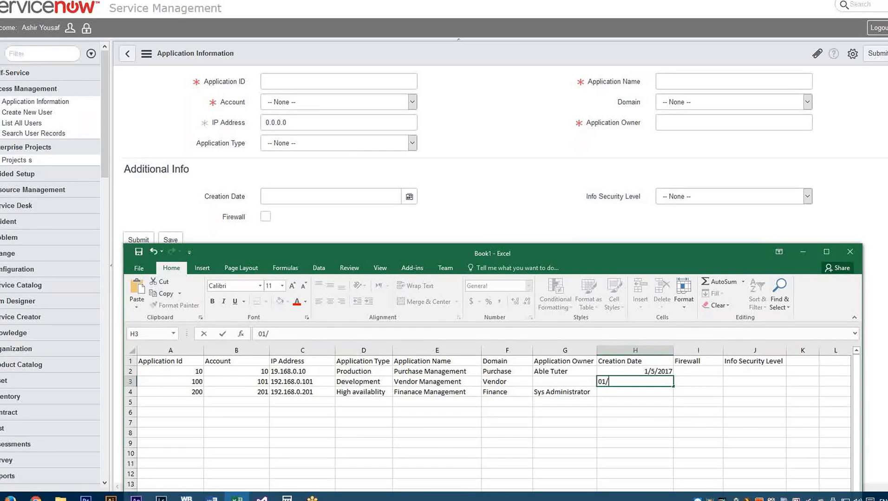
pyautogui.write('10/1')
pyautogui.write('01')
pyautogui.write('6')
pyautogui.press('Return')
pyautogui.press('Tab')
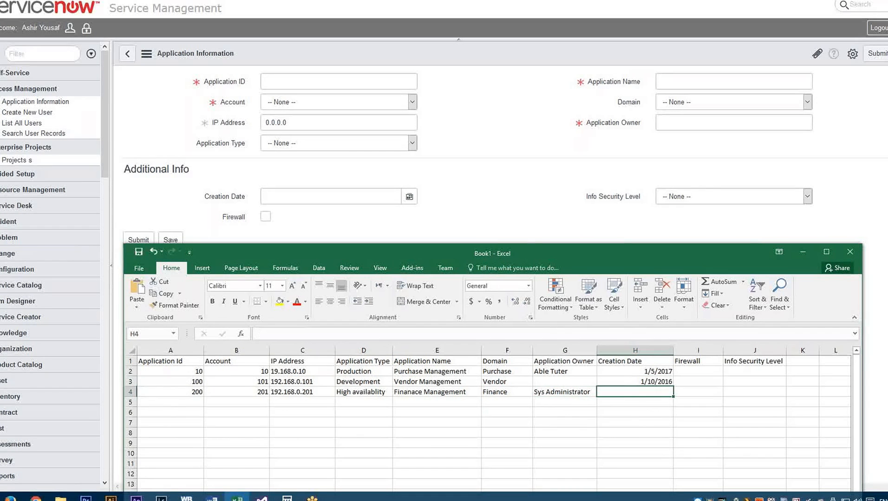
# - Enter 06/08/2015 as the Creation Date of the third record in H4
pyautogui.write('06')
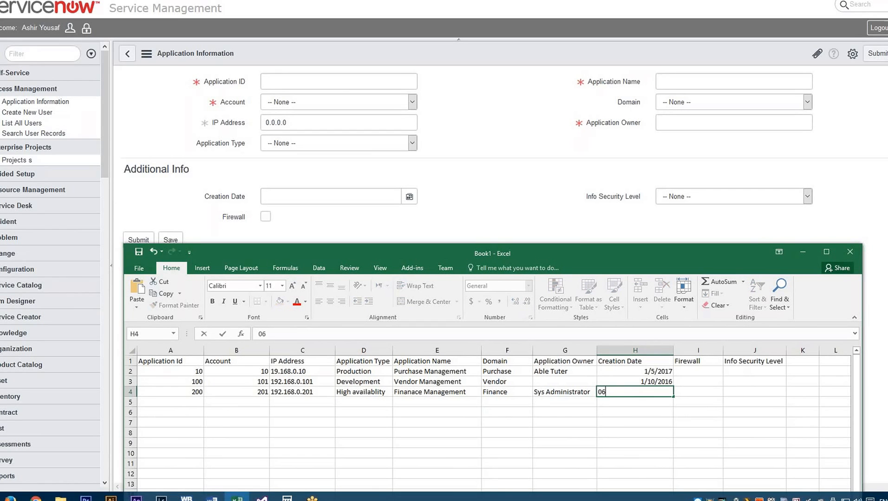
pyautogui.write('/08/2')
pyautogui.write('0')
pyautogui.write('15')
pyautogui.press('Tab')
# - Fill the Firewall column with False in I2 and True in I3 and I4
pyautogui.press('Up')
pyautogui.press('Up')
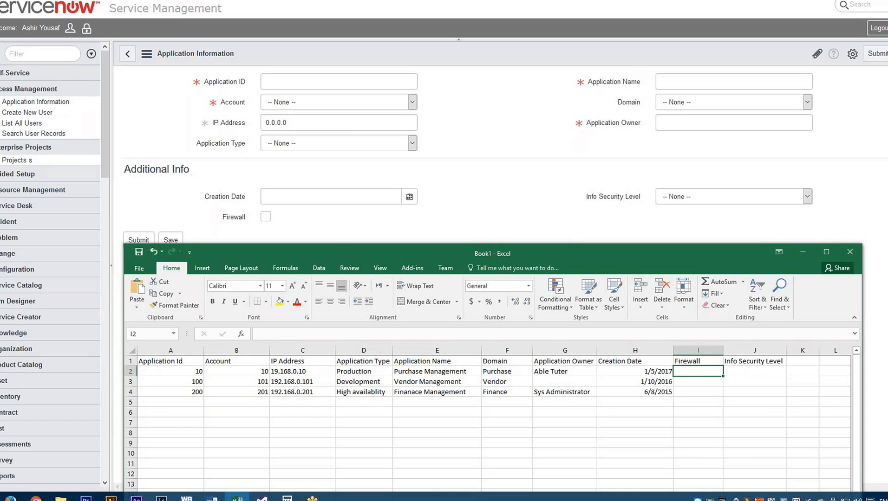
pyautogui.write('False')
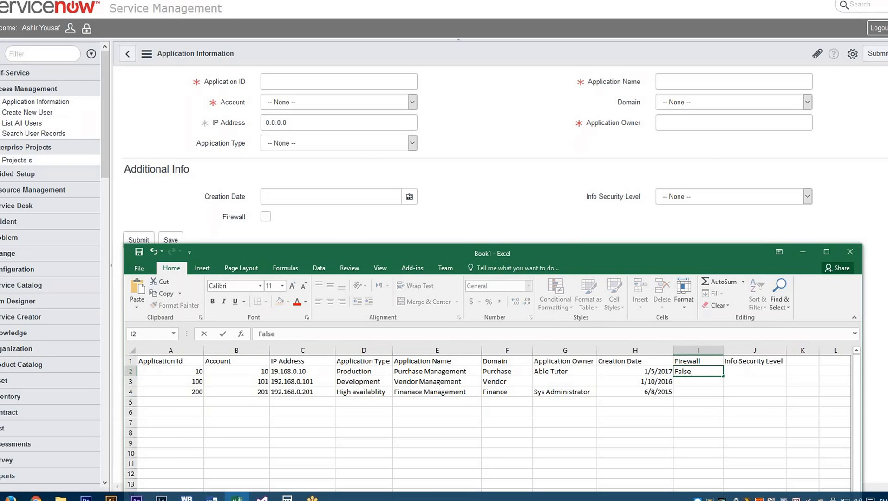
pyautogui.press('Return')
pyautogui.write('True')
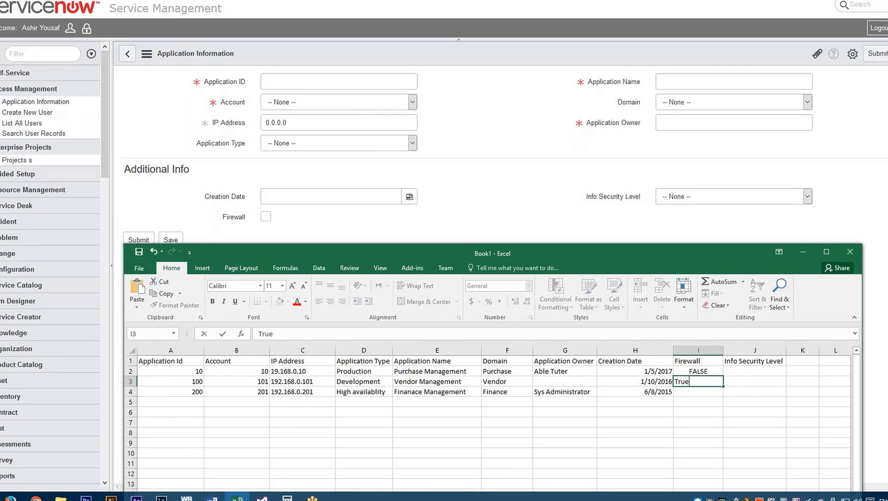
pyautogui.press('Return')
pyautogui.write('True')
pyautogui.press('Up')
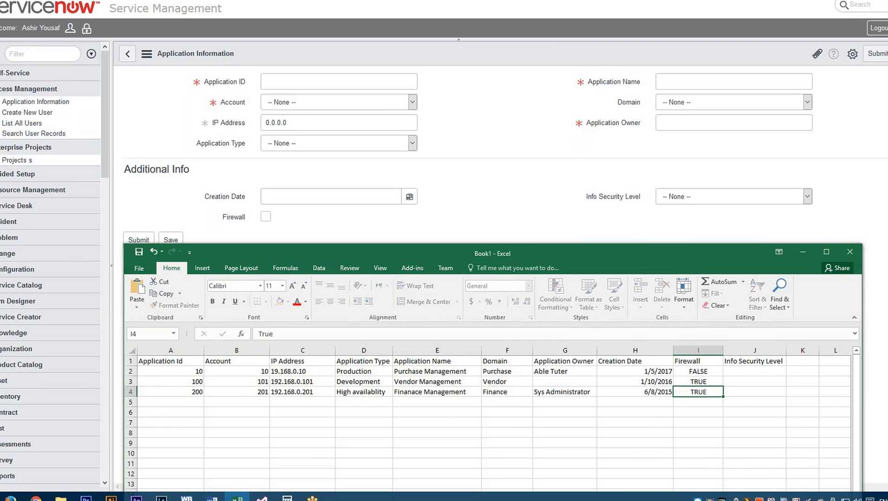
# - Fill the Info Security Level column with HIGH in J2, CRITICAL in J3 and LOW in J4
pyautogui.press('Right')
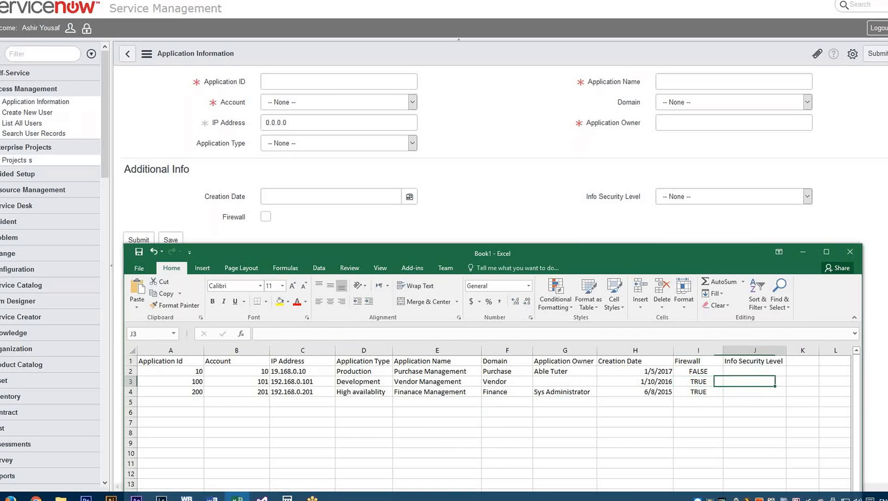
pyautogui.press('Up')
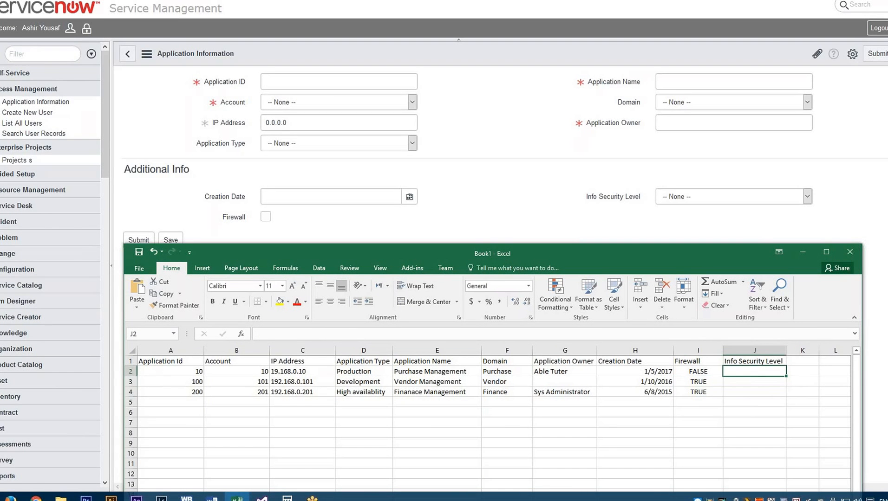
pyautogui.write('HIGH')
pyautogui.press('Return')
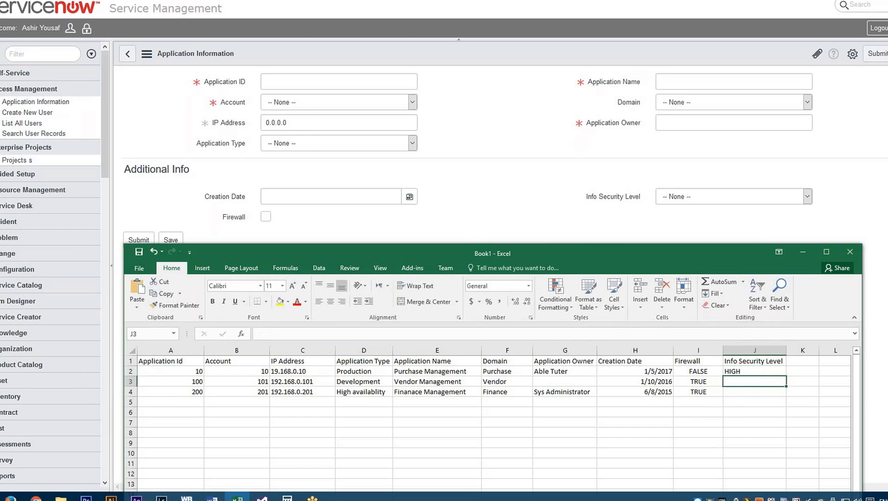
pyautogui.write('CRITICAL')
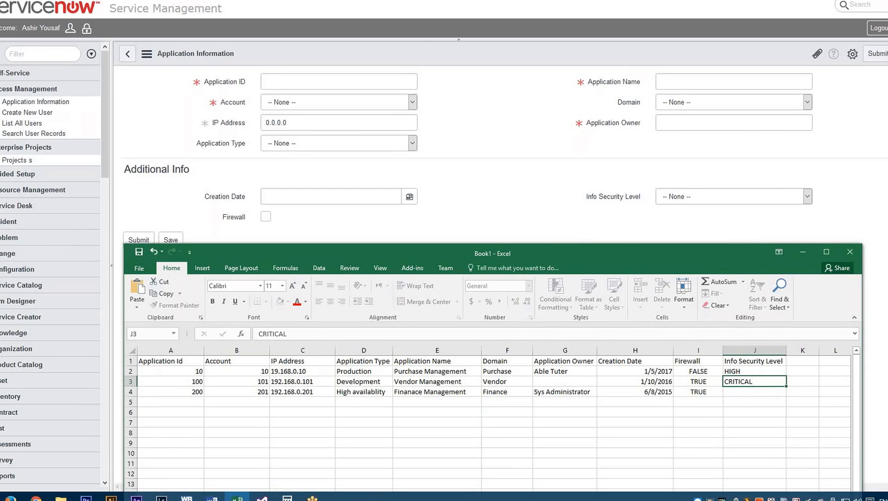
pyautogui.press('Return')
pyautogui.write('LOW')
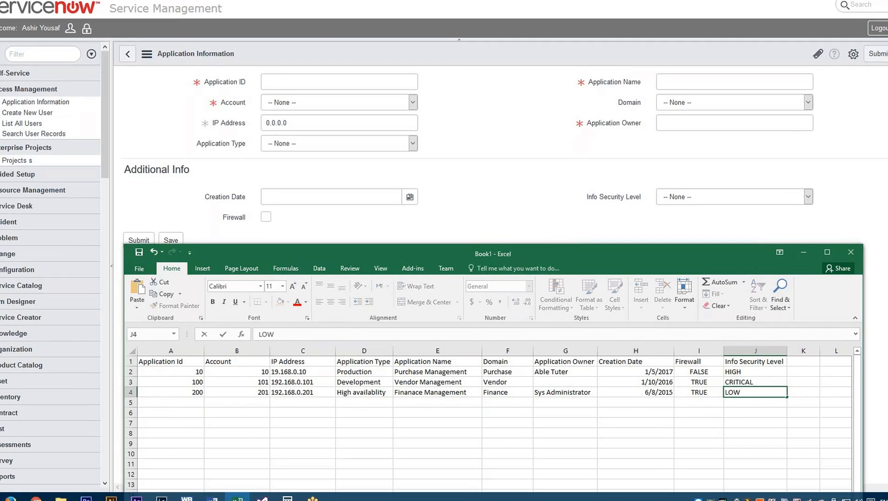
pyautogui.press('Up')
pyautogui.press('Down')
pyautogui.press('Left')
pyautogui.press('Left')
pyautogui.press('Left')
pyautogui.press('Left')
pyautogui.press('Left')
pyautogui.press('Left')
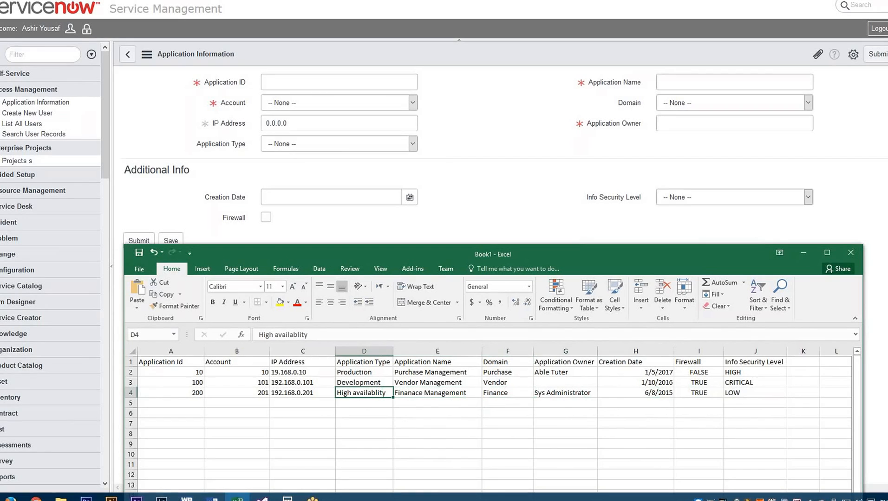
# - Save the workbook as Book1.xlsx in Excel Workbook format on the USB - HDD4 (N:) drive
pyautogui.click(138, 270)
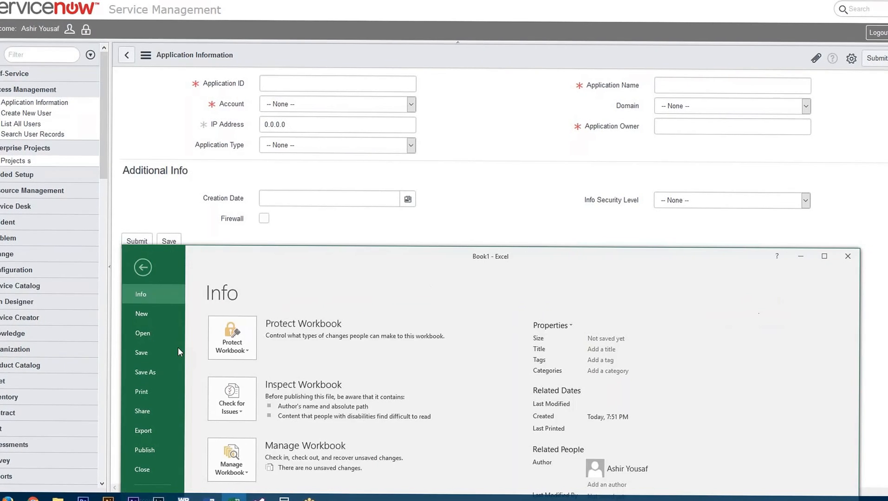
pyautogui.click(155, 372)
pyautogui.click(283, 358)
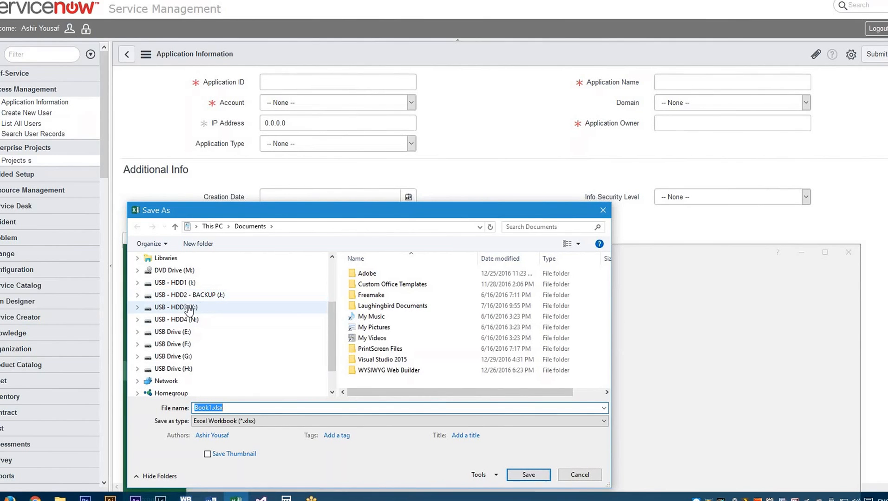
pyautogui.click(185, 320)
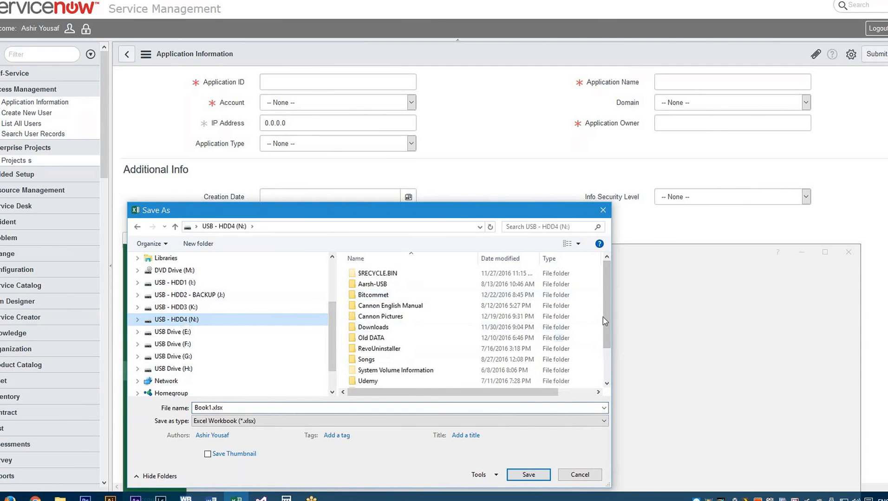
pyautogui.moveTo(606, 320); pyautogui.dragTo(608, 375)
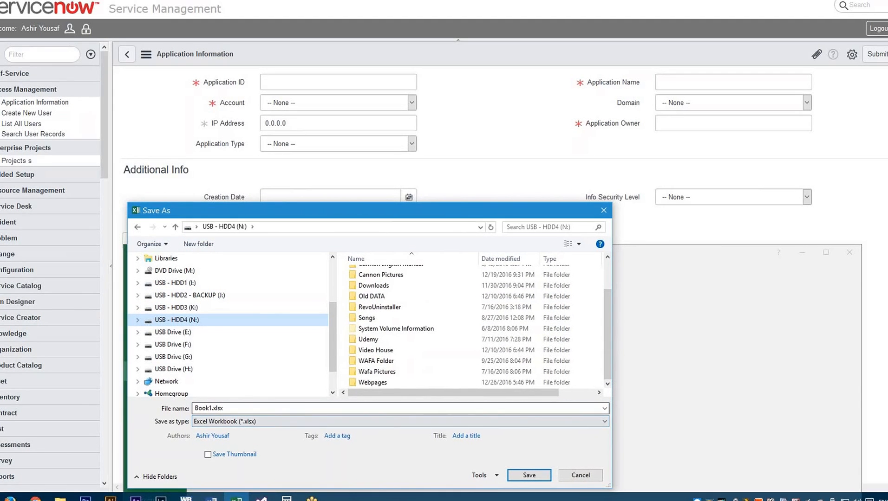
pyautogui.click(297, 408)
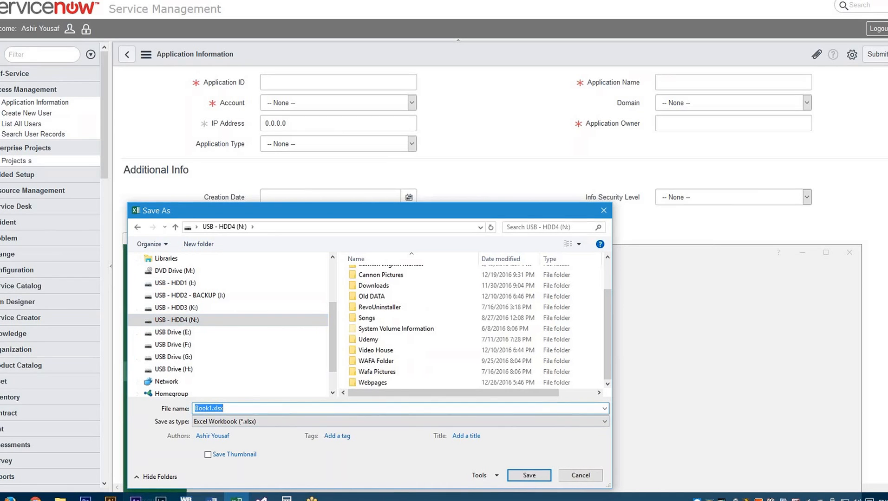
pyautogui.click(532, 477)
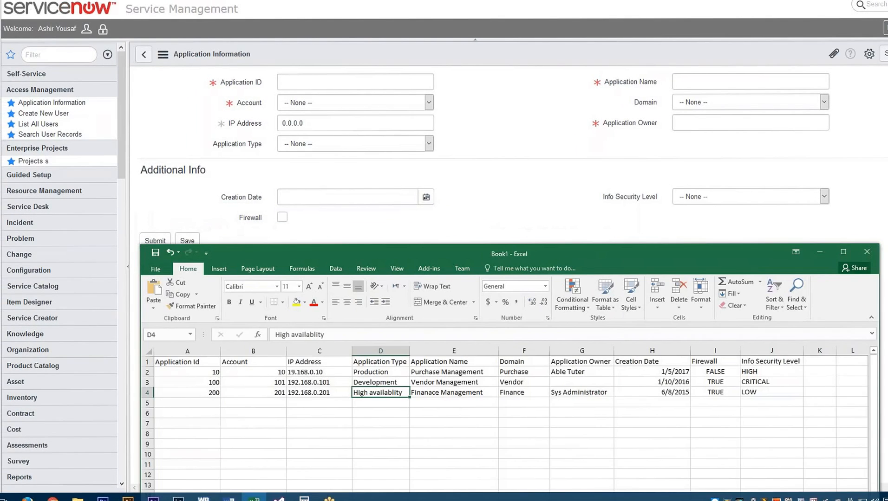
# - Put the Excel workbook away to return to ServiceNow and expand System Import Sets in the application navigator
pyautogui.click(802, 253)
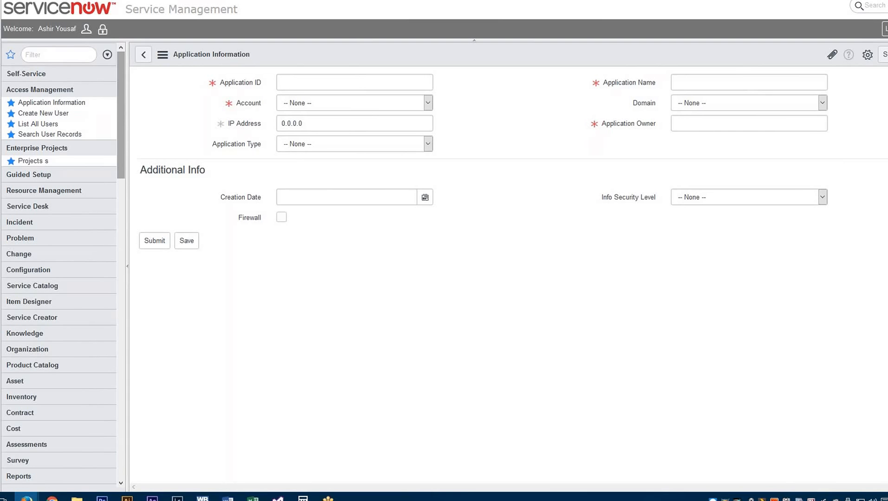
pyautogui.click(122, 159)
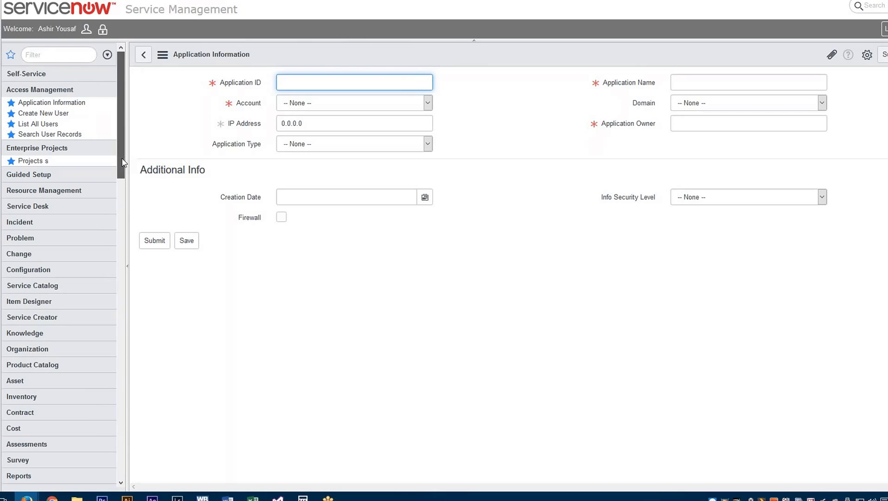
pyautogui.scroll(-6, 125, 185)
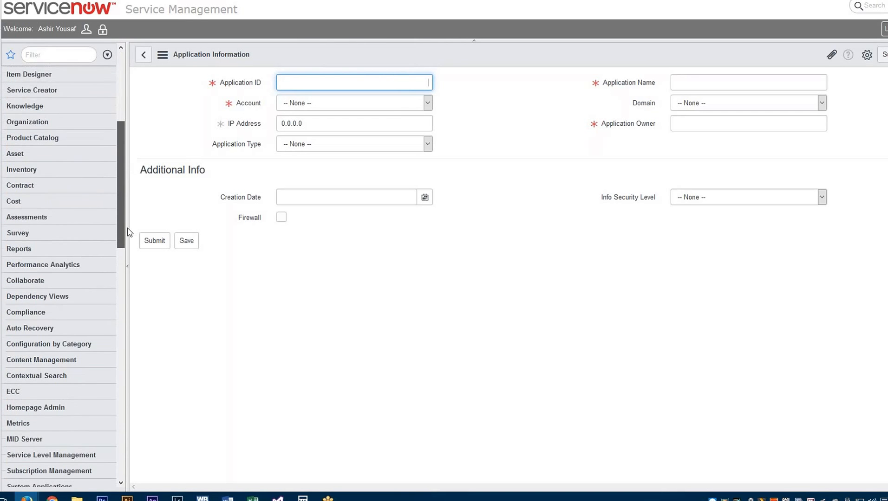
pyautogui.scroll(-1, 131, 265)
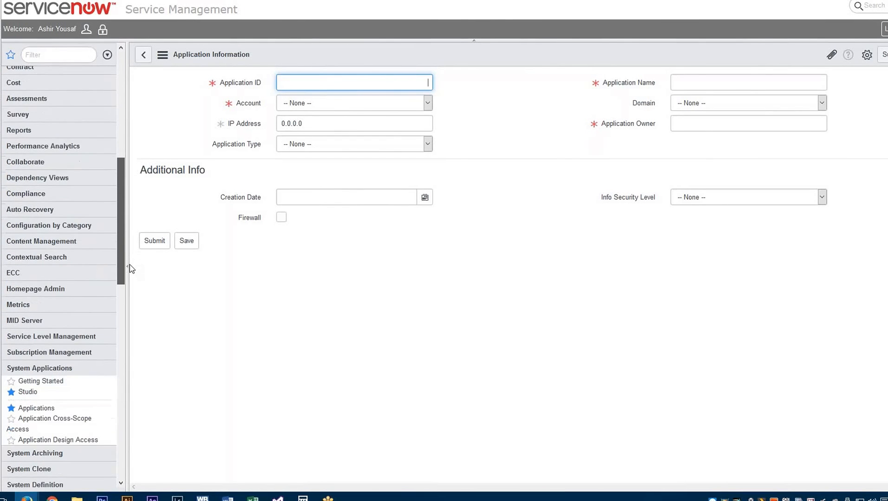
pyautogui.scroll(-2, 129, 279)
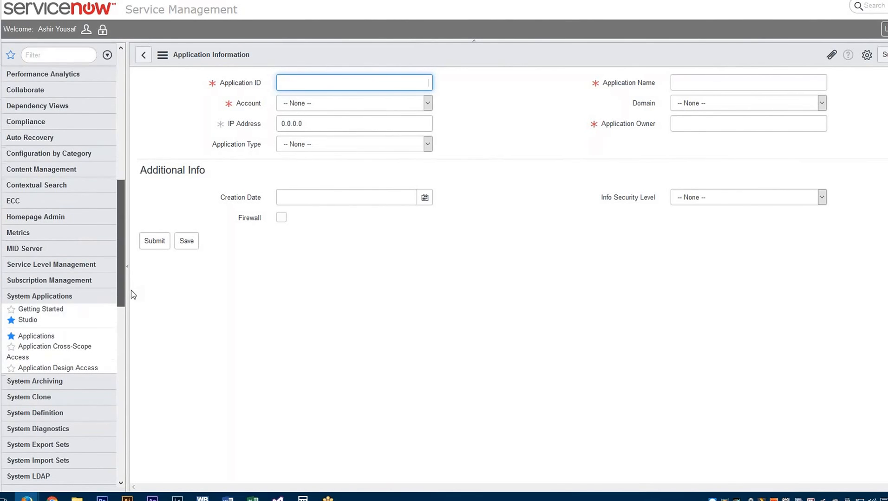
pyautogui.scroll(-1, 135, 302)
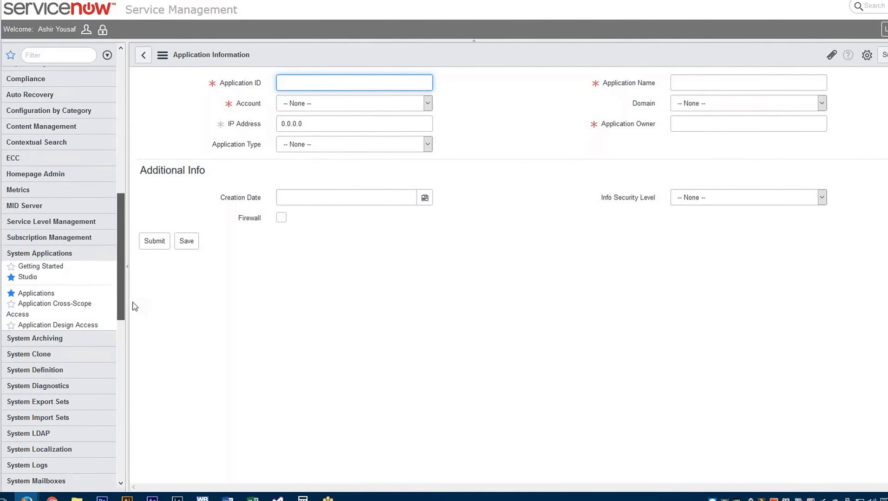
pyautogui.scroll(-2, 134, 309)
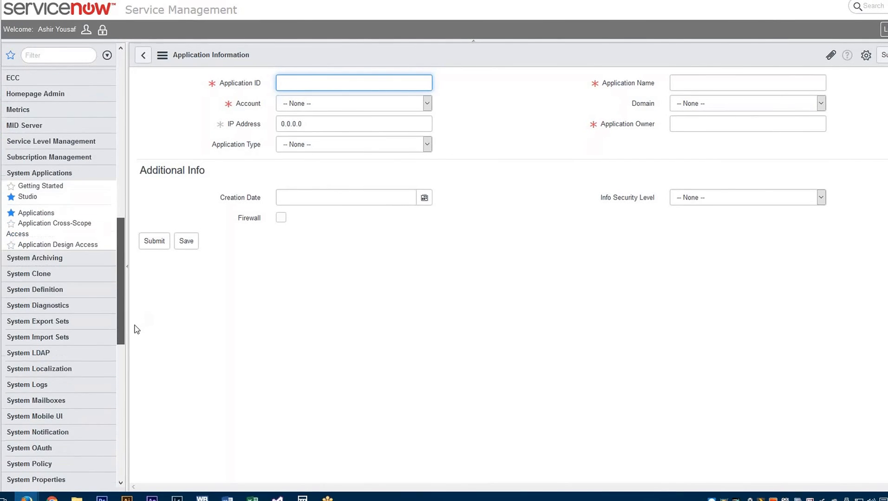
pyautogui.scroll(-1, 137, 330)
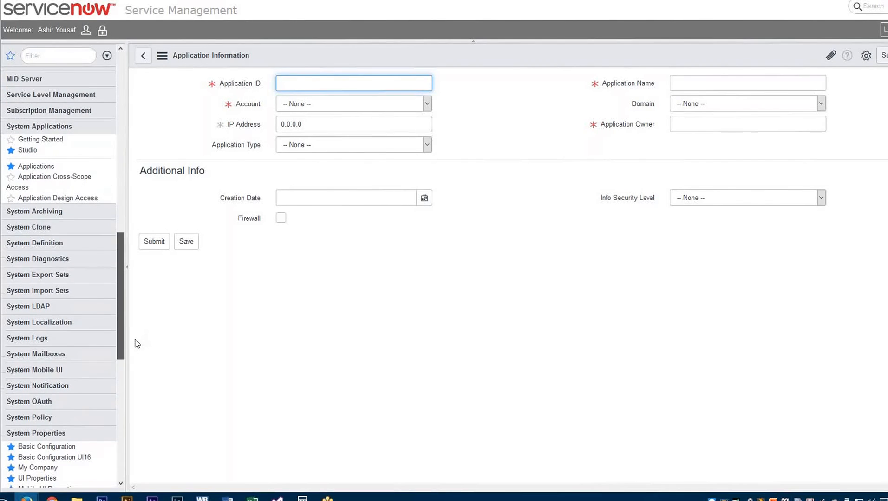
pyautogui.scroll(-1, 135, 346)
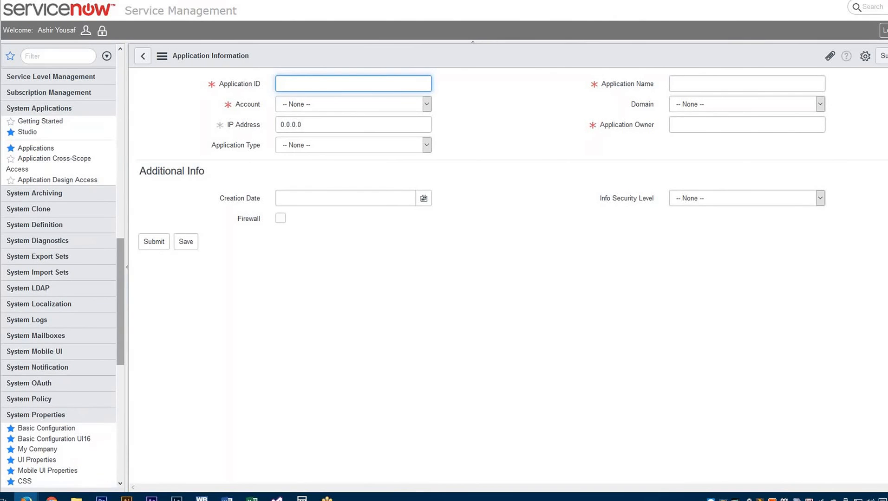
pyautogui.click(46, 273)
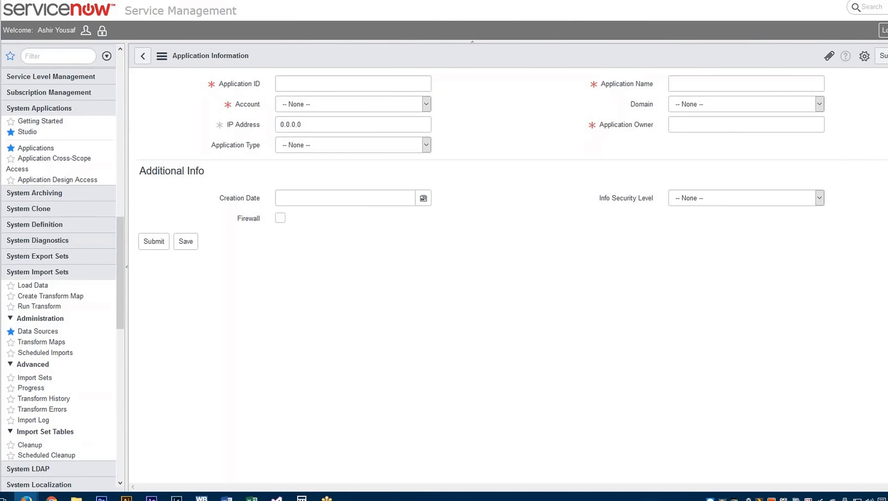
# - Open the Load Data form under System Import Sets
pyautogui.scroll(-2, 119, 301)
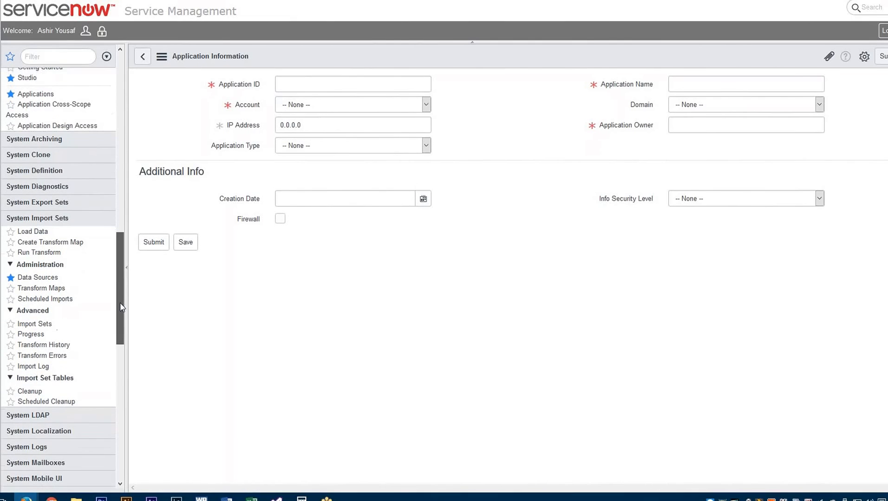
pyautogui.scroll(-1, 120, 302)
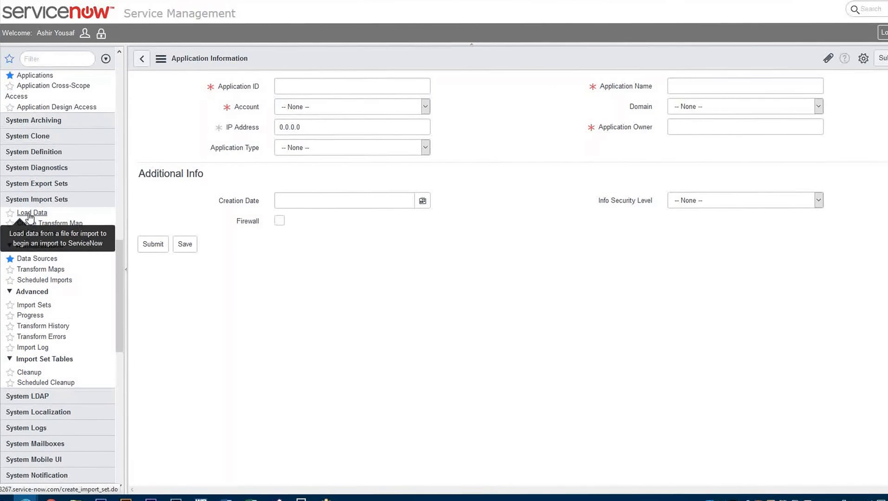
pyautogui.click(29, 214)
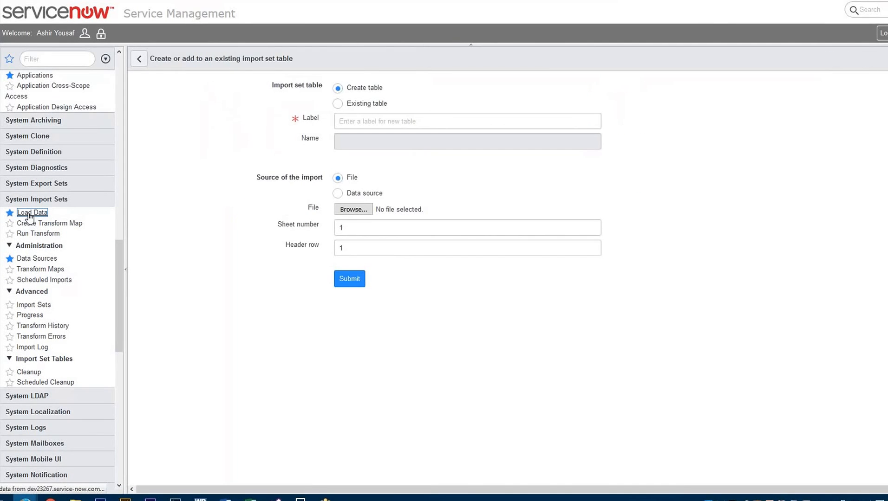
# - Search Google for the ServiceNow wiki in a new browser tab and open its Product Documentation main page
pyautogui.hotkey('ctrl', 't')
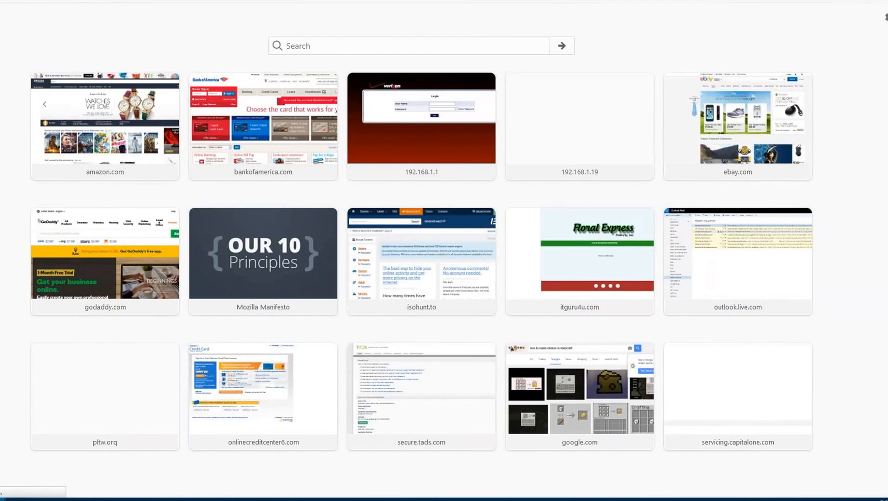
pyautogui.write('wiki ser')
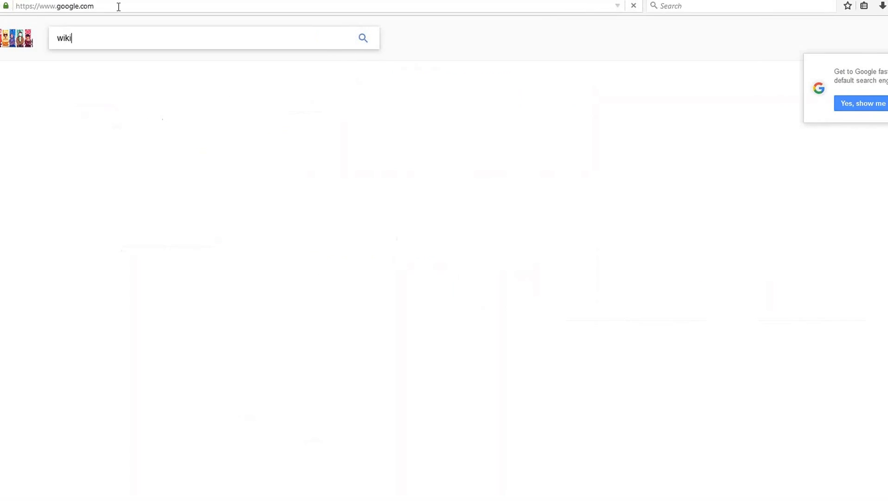
pyautogui.write('vicenow')
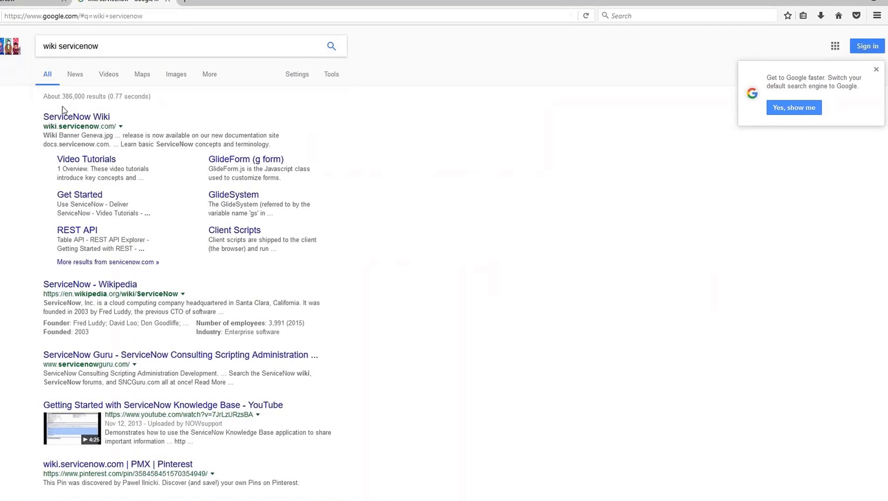
pyautogui.click(66, 116)
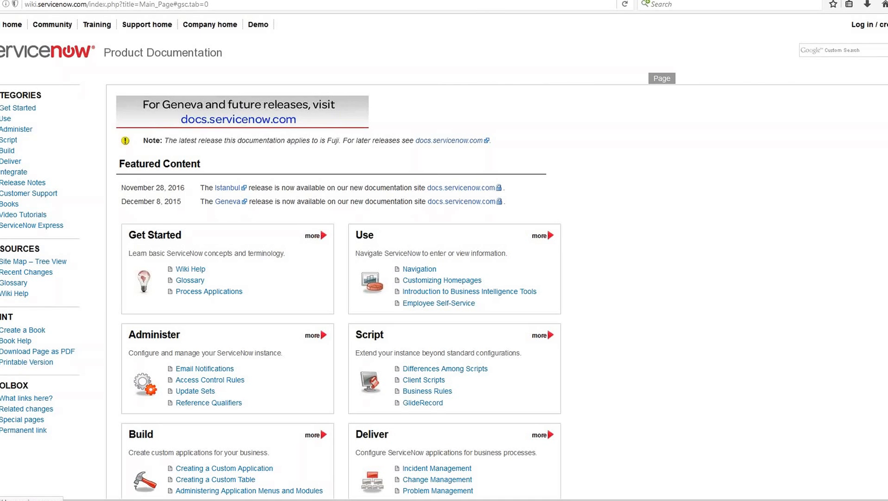
# - Search the ServiceNow wiki for import sets and open the Import Sets article
pyautogui.click(838, 51)
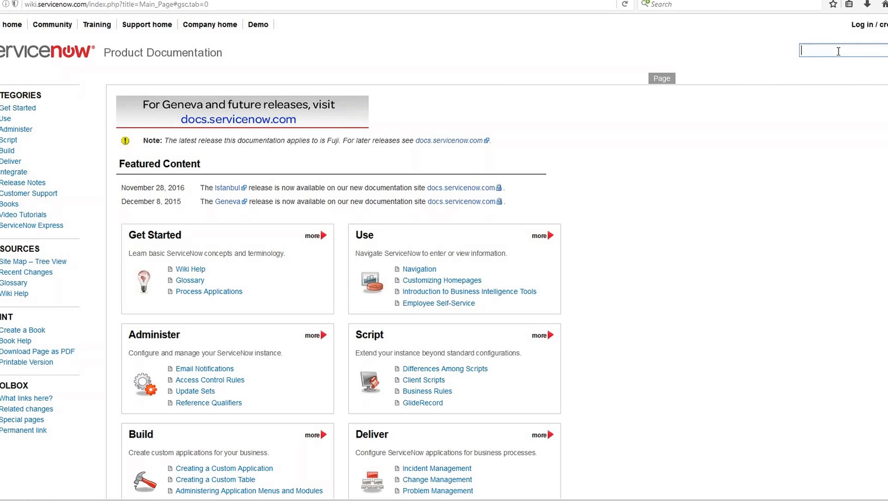
pyautogui.write('import')
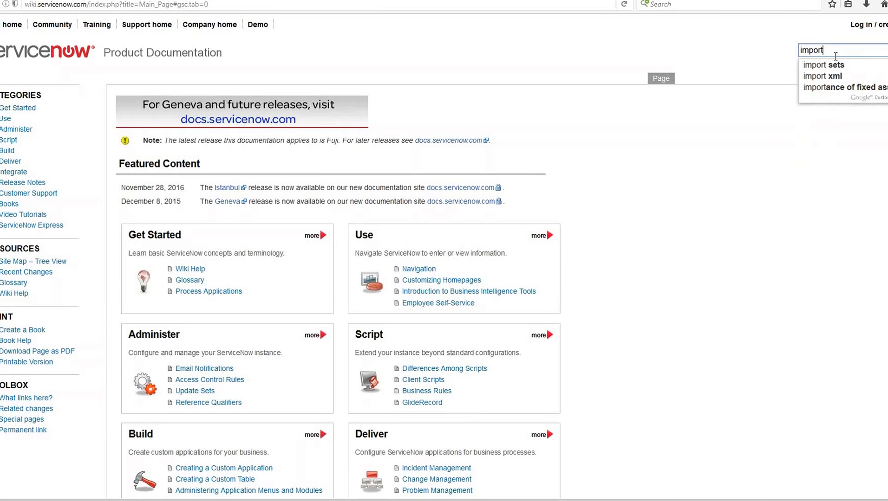
pyautogui.click(823, 65)
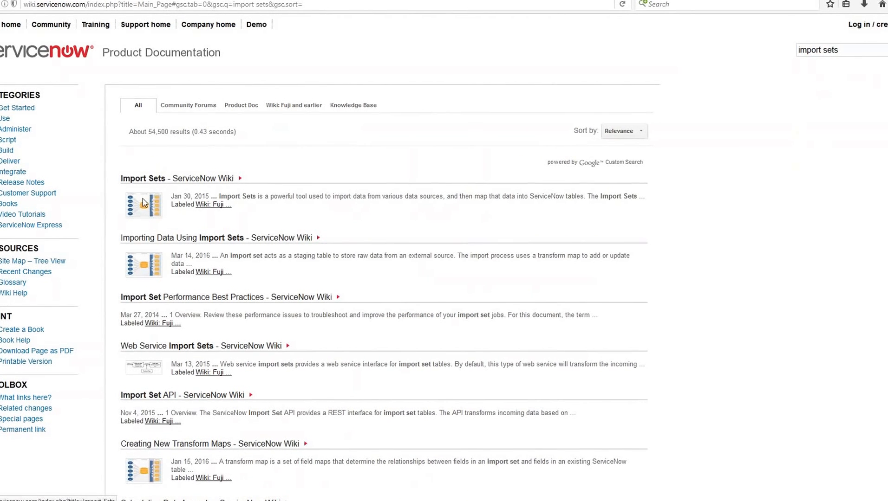
pyautogui.click(143, 199)
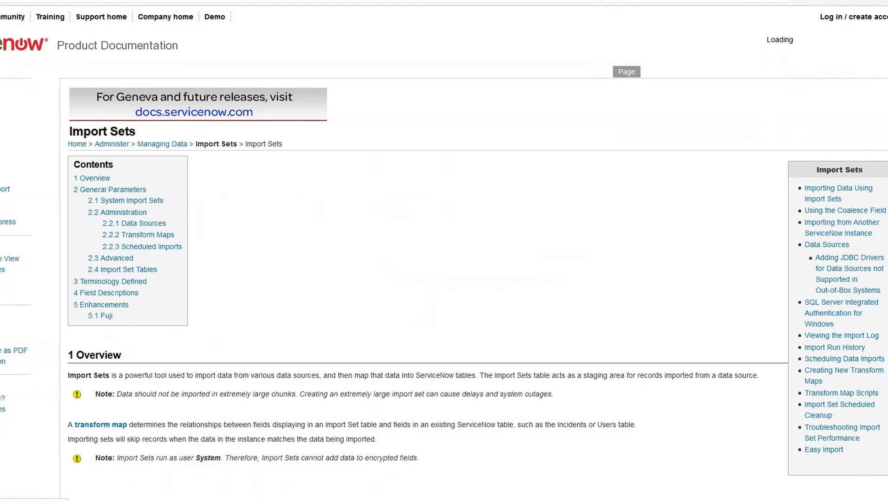
# - Find the import set flowchart under General Parameters and open the ImportsetTable.jpg image on its own
pyautogui.scroll(-2, 408, 250)
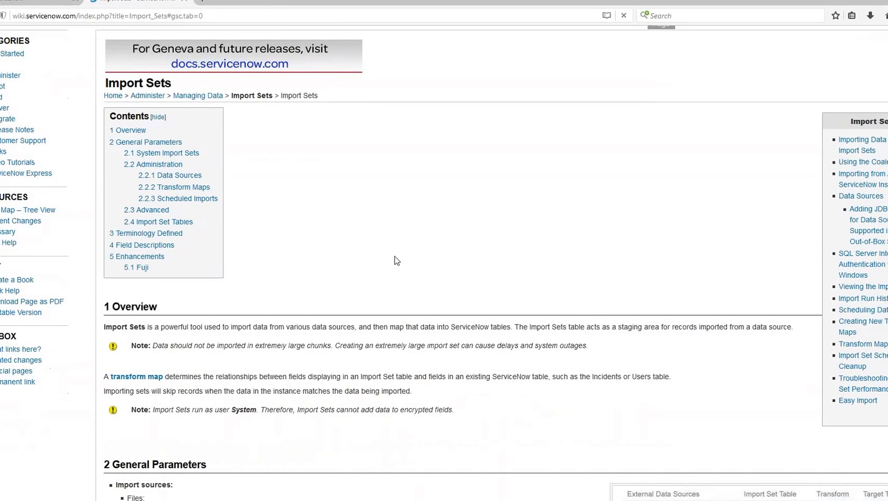
pyautogui.scroll(-7, 351, 260)
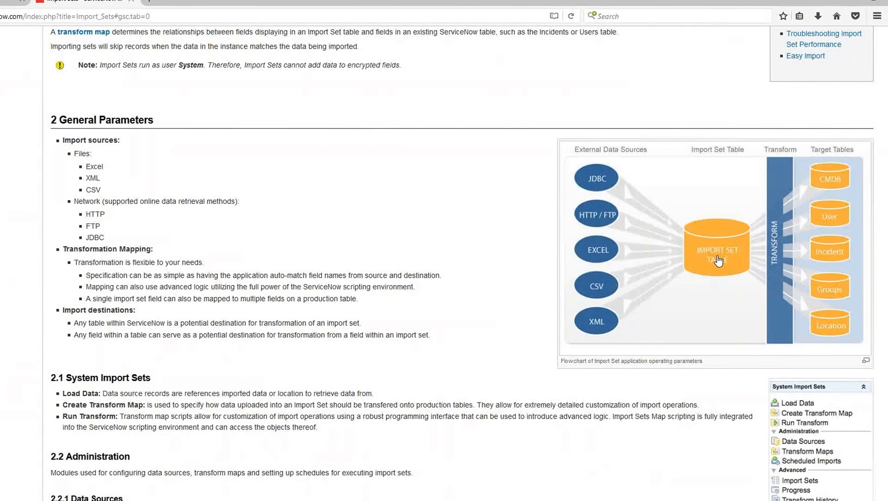
pyautogui.click(718, 261)
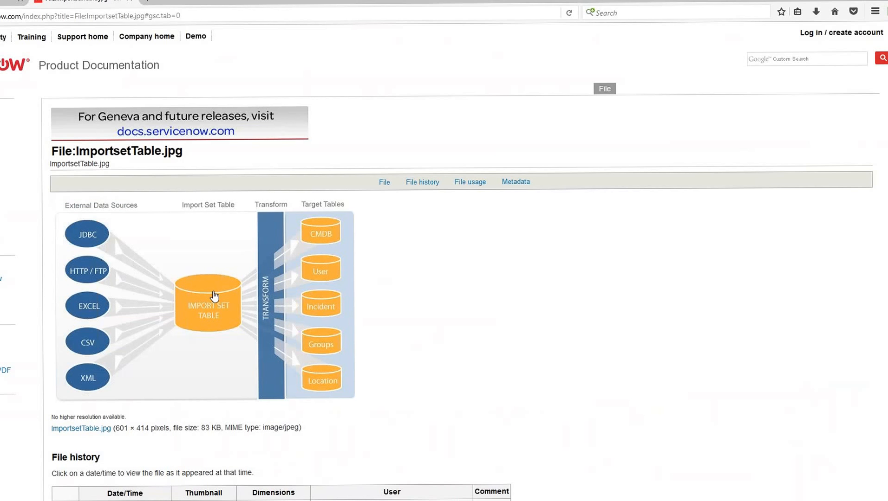
pyautogui.click(214, 296)
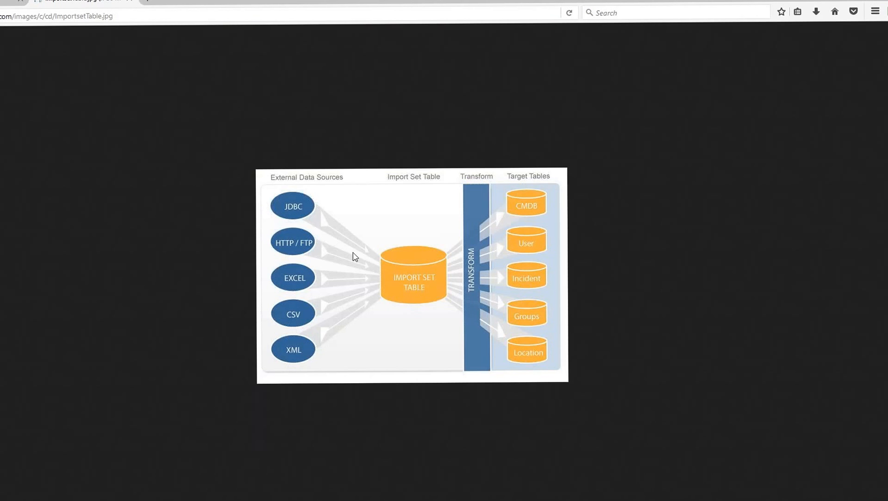
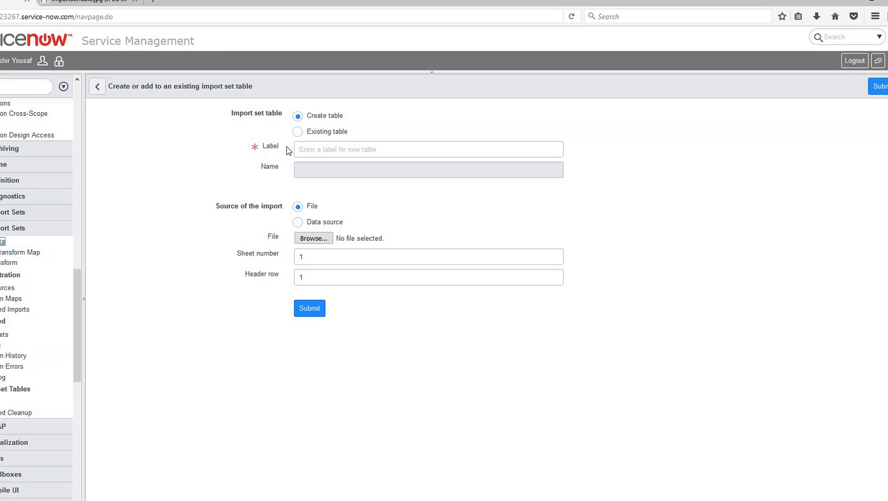
# - Label the new import set table IMAP Application and choose Book1.xlsx as the file to import
pyautogui.click(300, 149)
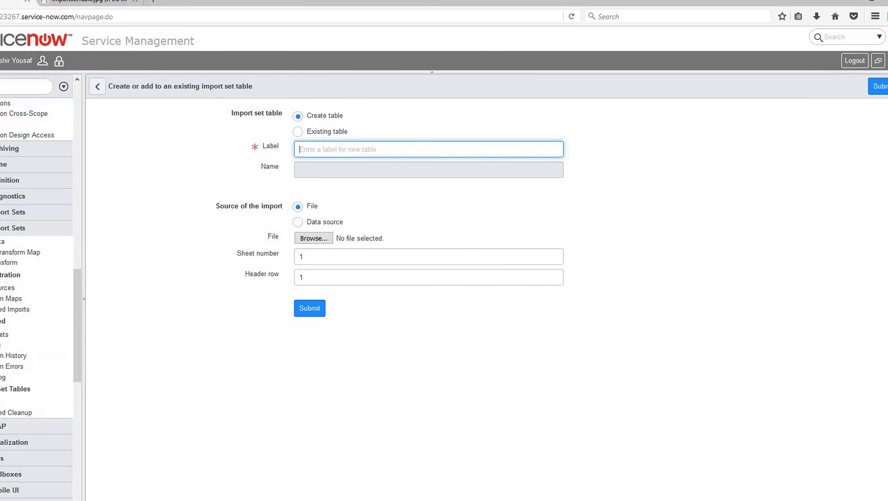
pyautogui.write('IM')
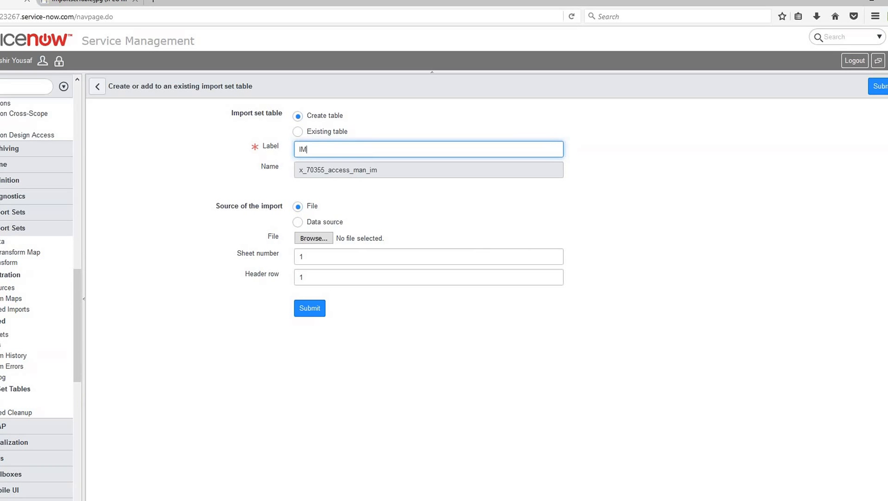
pyautogui.write('AP')
pyautogui.write('Application')
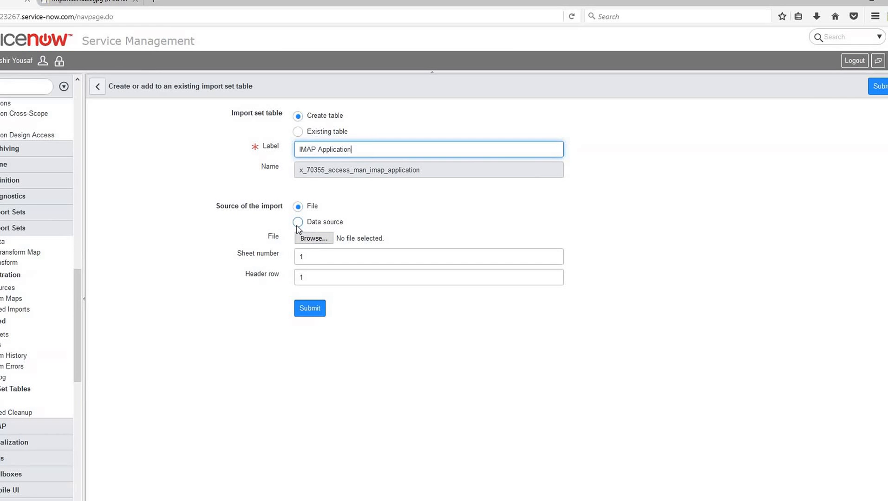
pyautogui.click(313, 240)
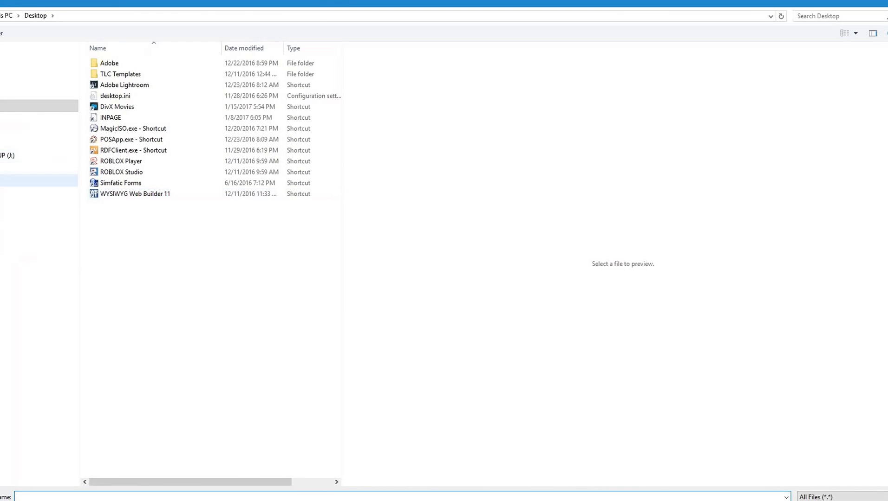
pyautogui.click(9, 181)
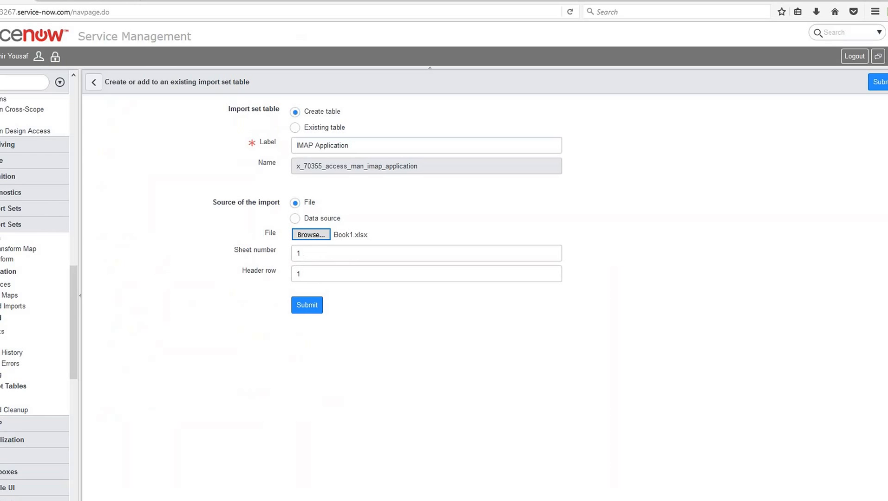
# - Switch to Excel, open the recent workbook Book1.xlsx full screen, and check its column headers, records and sheet
pyautogui.moveTo(206, 500)
pyautogui.click(207, 483)
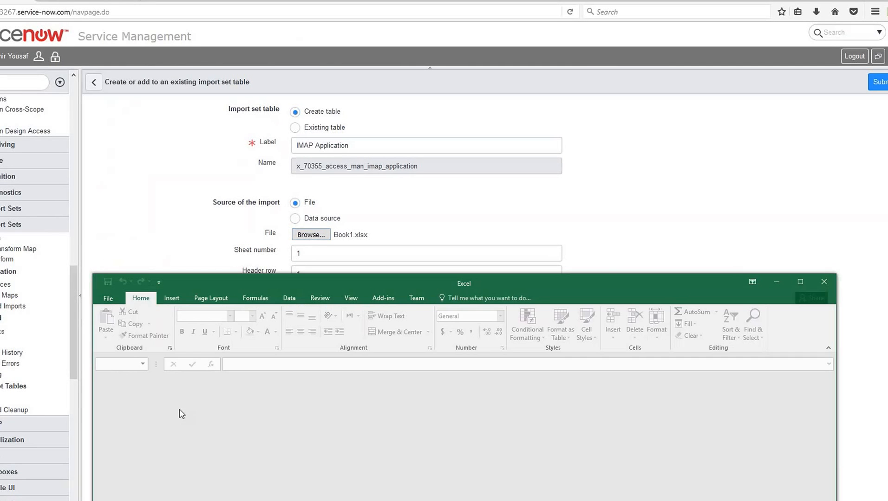
pyautogui.click(112, 295)
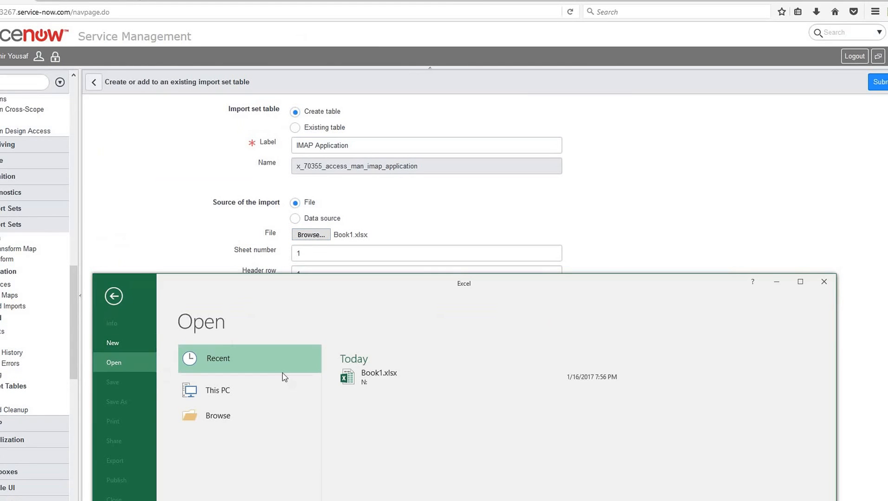
pyautogui.click(367, 376)
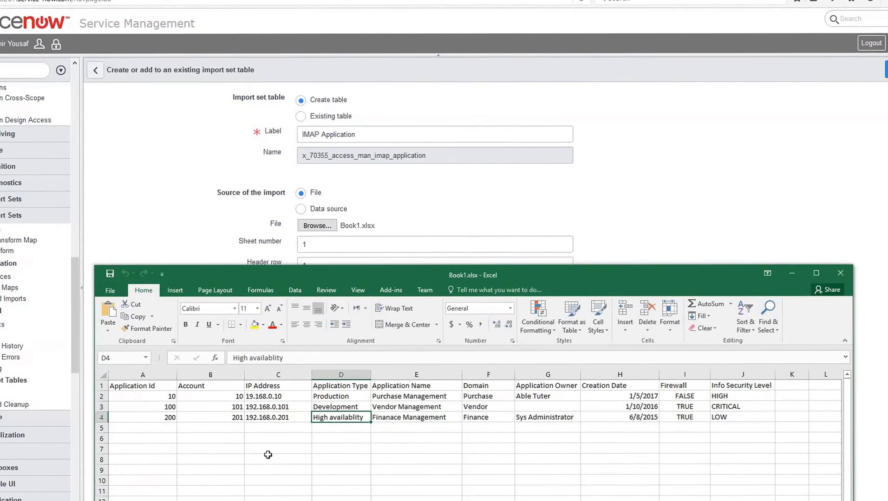
pyautogui.moveTo(297, 260); pyautogui.dragTo(216, 27)
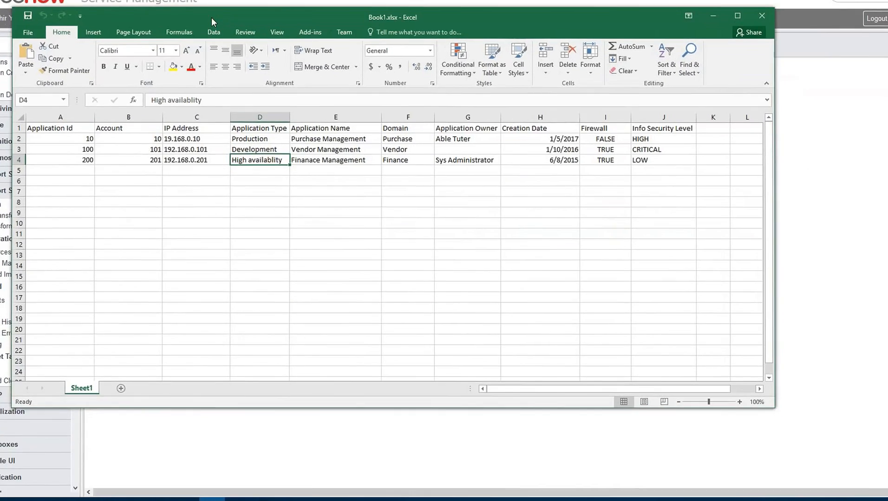
pyautogui.doubleClick(217, 27)
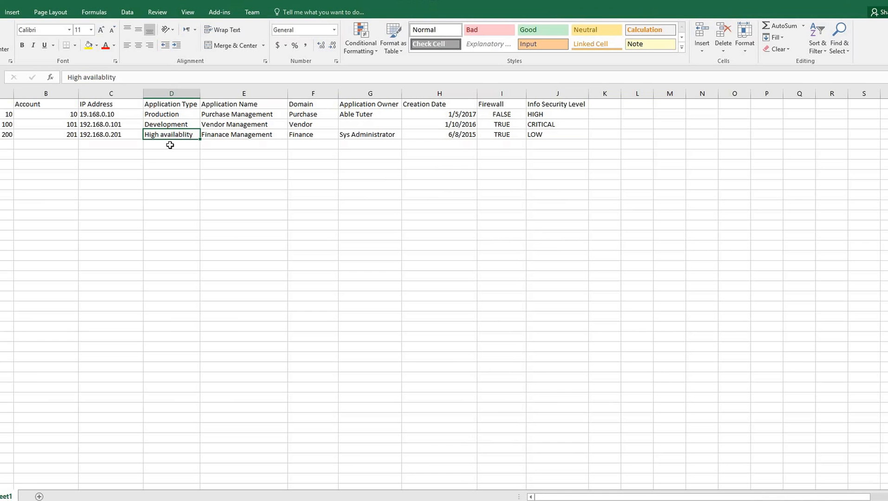
pyautogui.rightClick(9, 497)
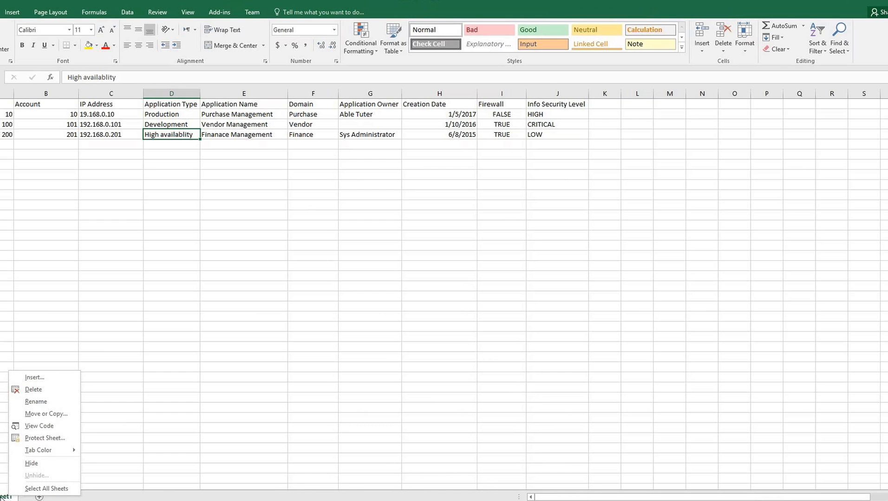
pyautogui.click(4, 498)
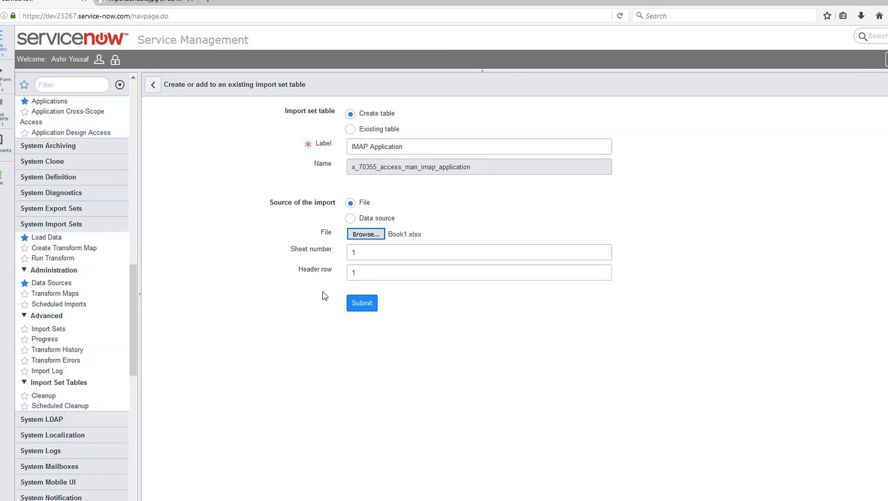
# - Submit the data load, then open the resulting import set record and show its Import Set Rows
pyautogui.click(363, 303)
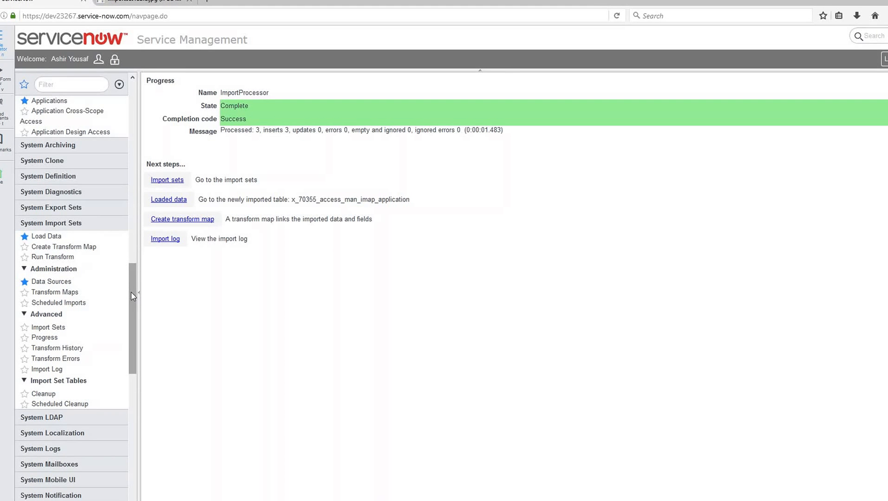
pyautogui.click(170, 183)
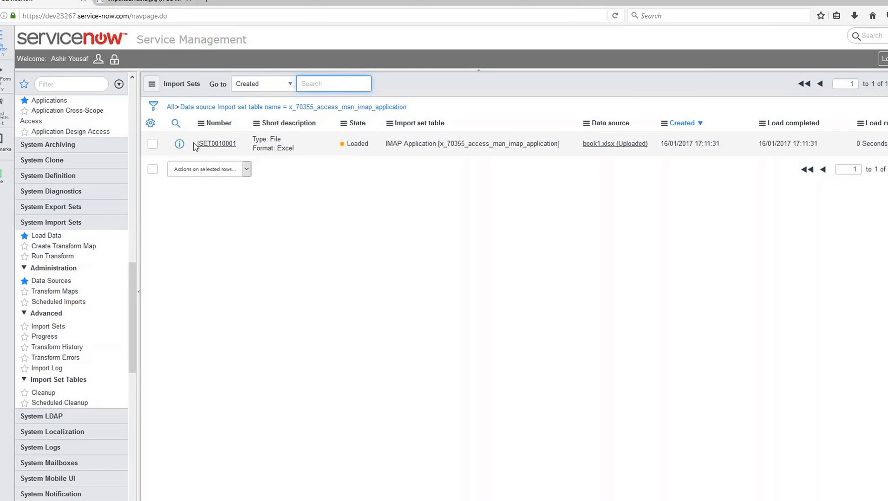
pyautogui.click(212, 145)
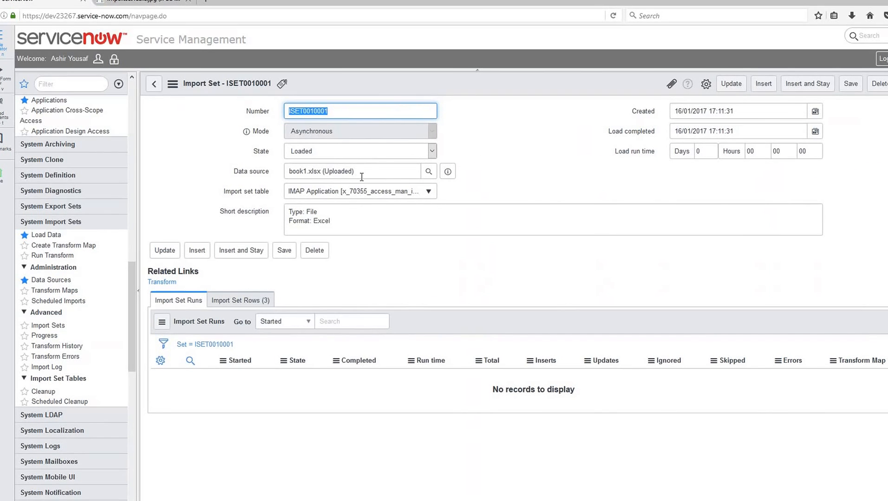
pyautogui.click(245, 301)
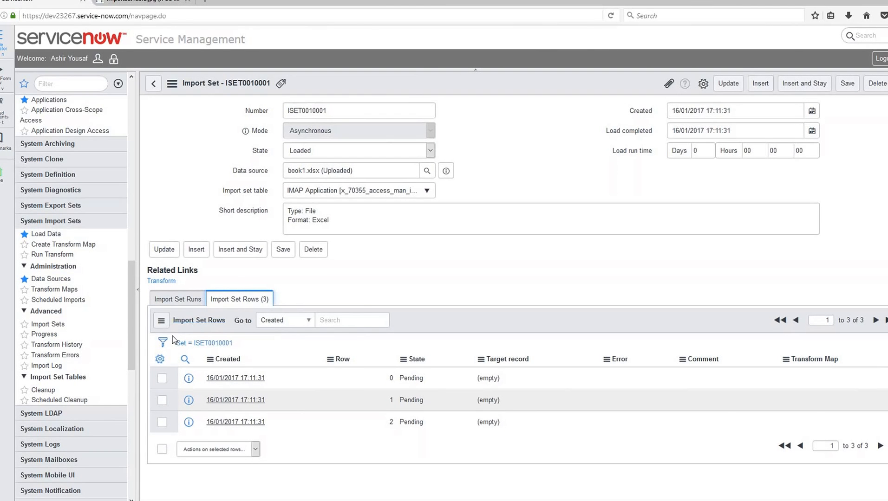
pyautogui.click(160, 360)
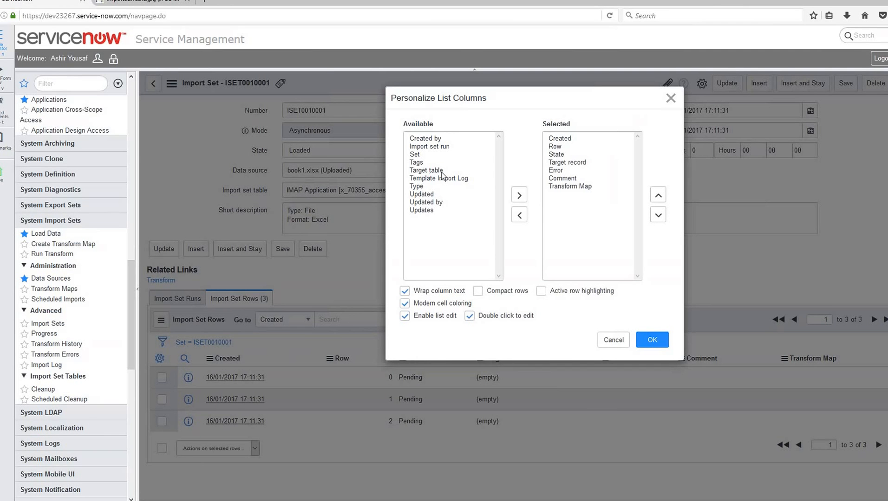
pyautogui.click(612, 340)
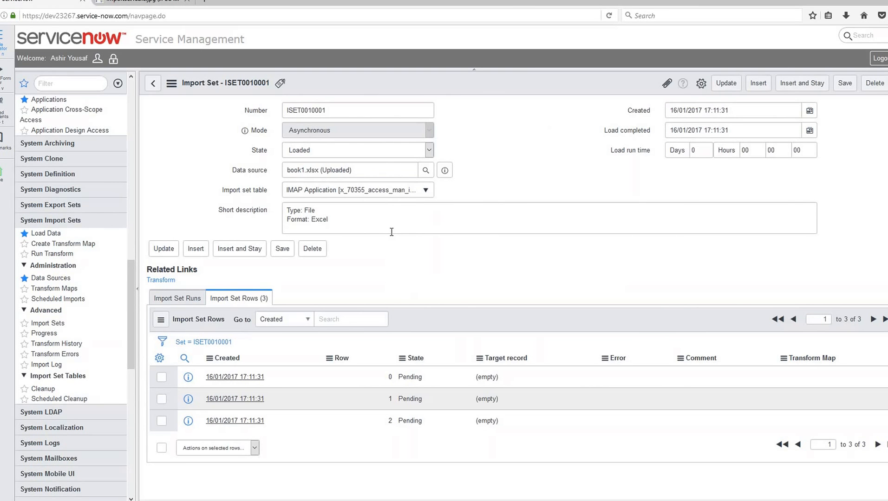
pyautogui.click(152, 85)
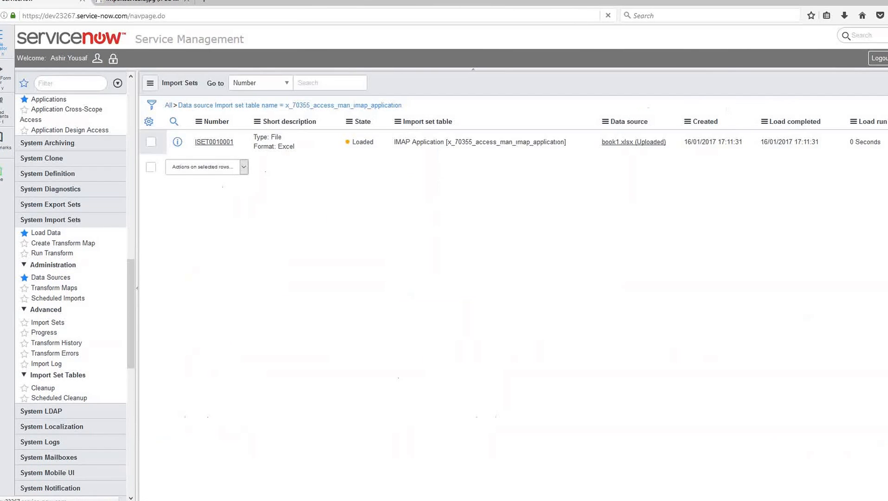
pyautogui.click(63, 85)
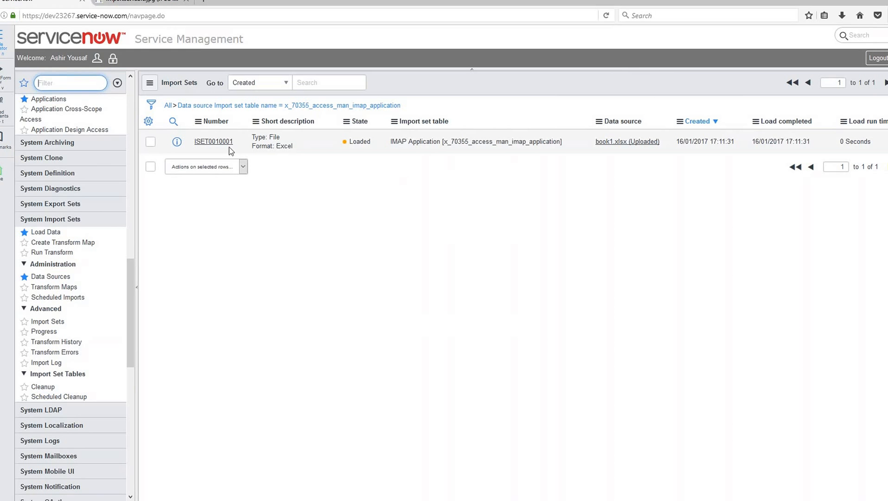
pyautogui.click(213, 142)
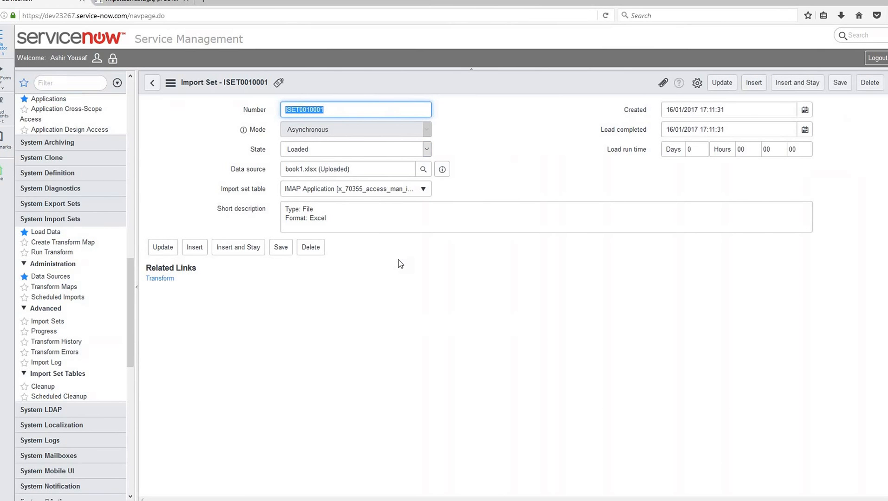
# - Start the import set's Transform and name the new table transform map Application Transform Map
pyautogui.click(159, 278)
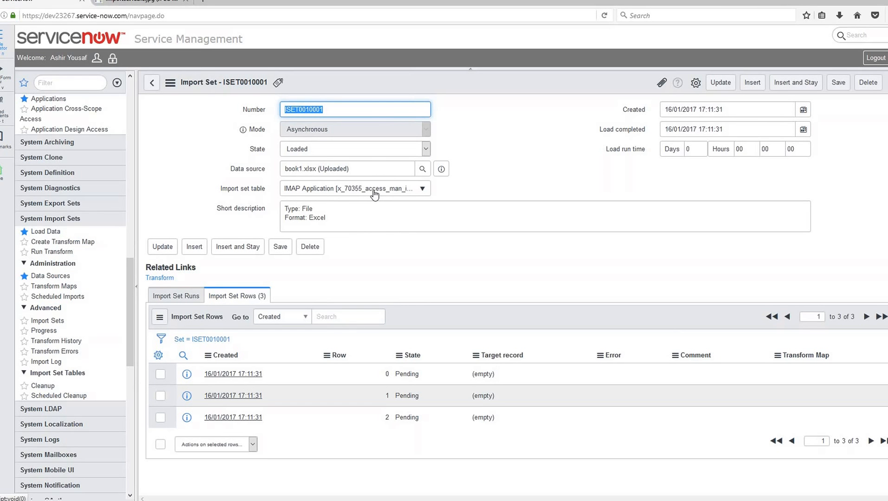
pyautogui.click(157, 279)
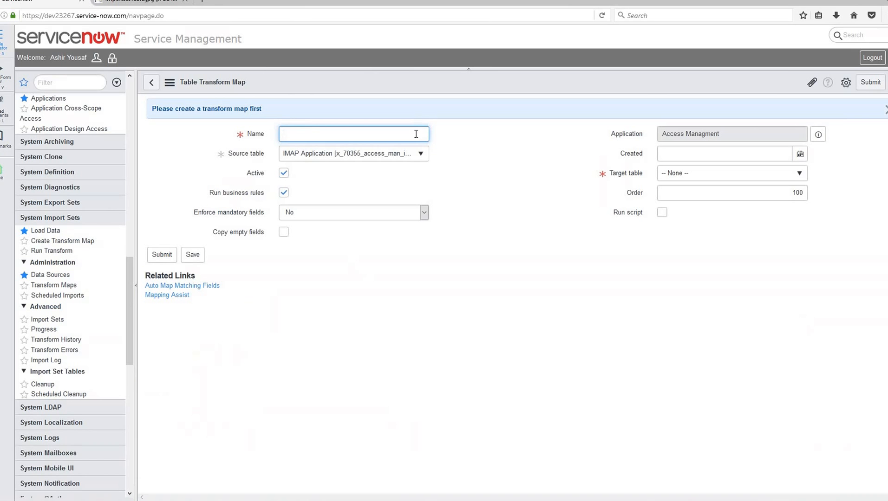
pyautogui.write('Application ')
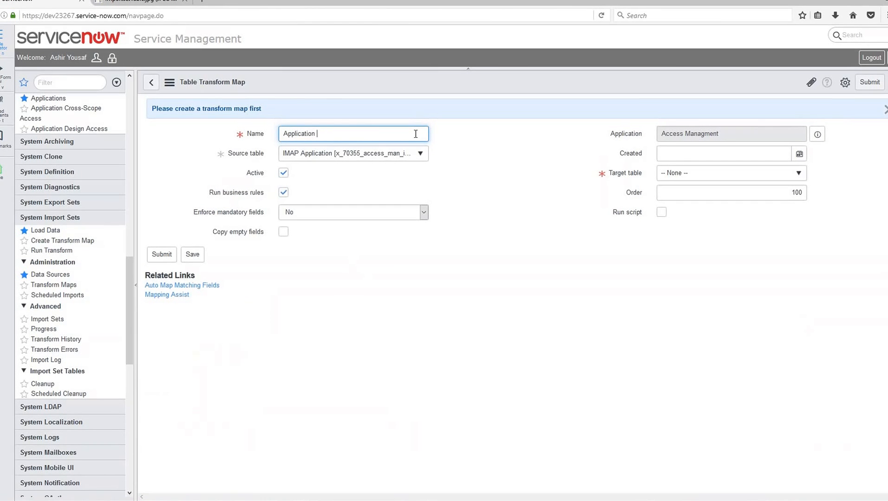
pyautogui.write('Transform Map')
pyautogui.press('Tab')
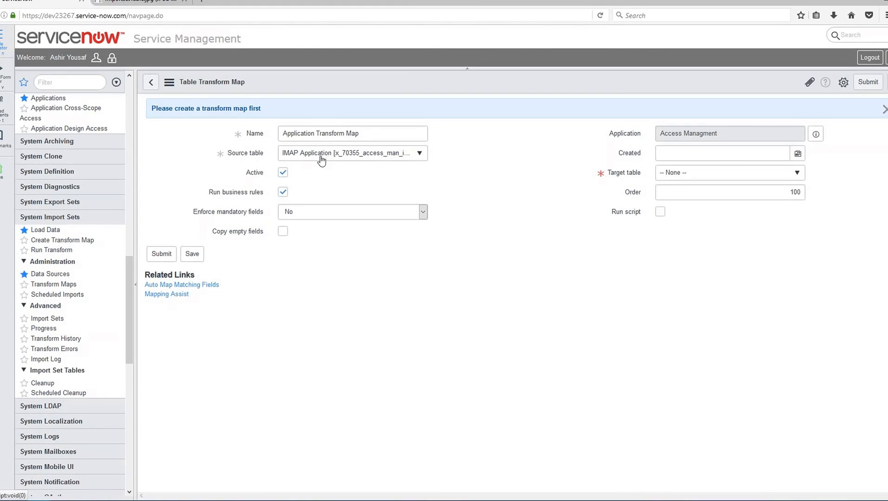
# - Set the transform map's target table to Application Information [x_70355_access_man_application_info] and save the record
pyautogui.click(797, 174)
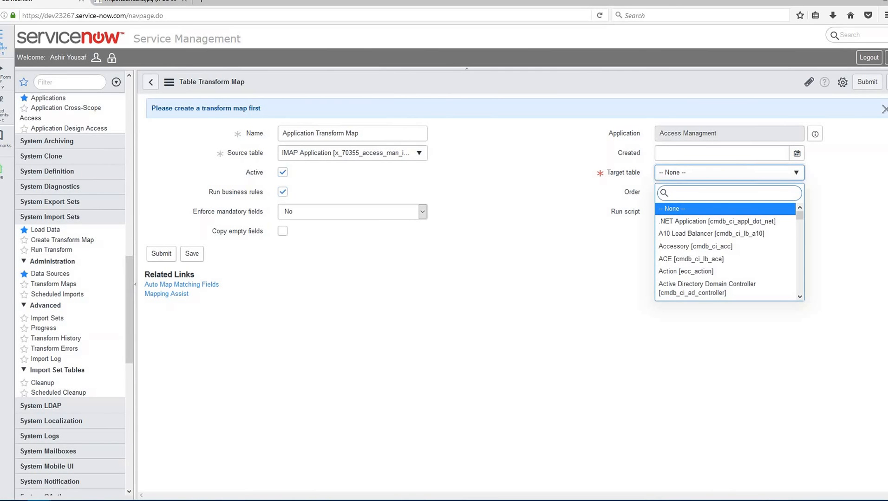
pyautogui.write('ap')
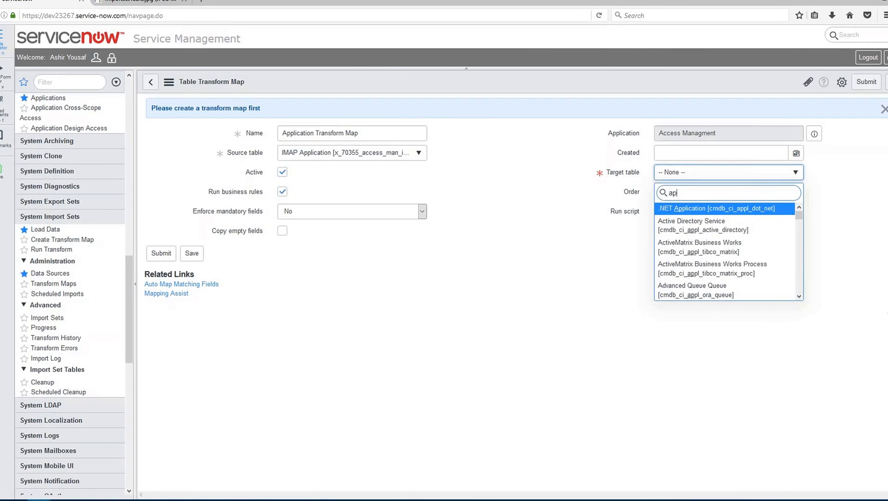
pyautogui.write('plication')
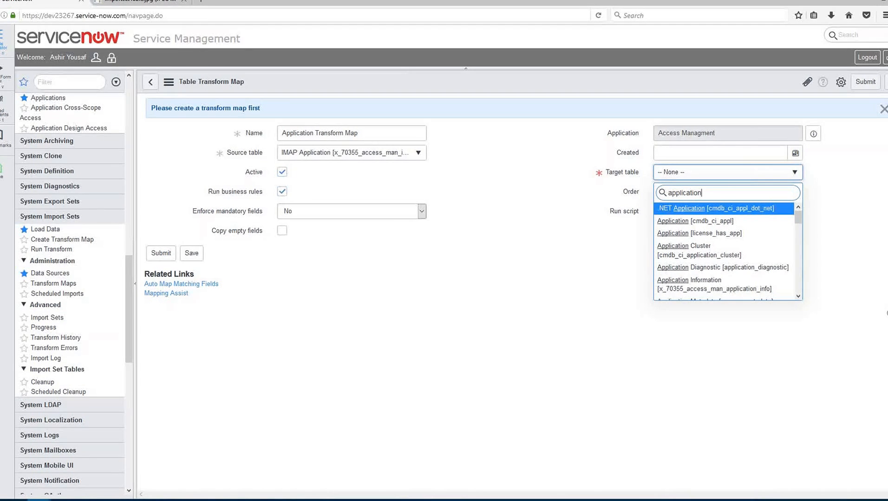
pyautogui.write('in')
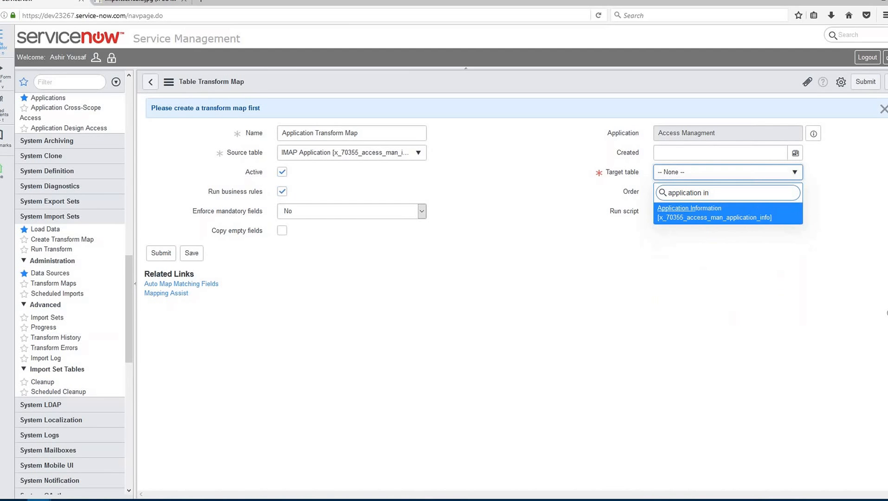
pyautogui.click(682, 217)
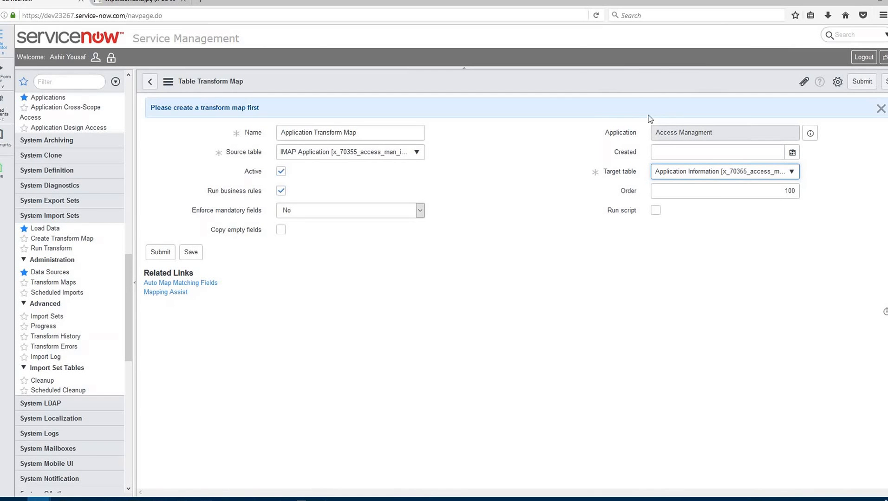
pyautogui.click(188, 255)
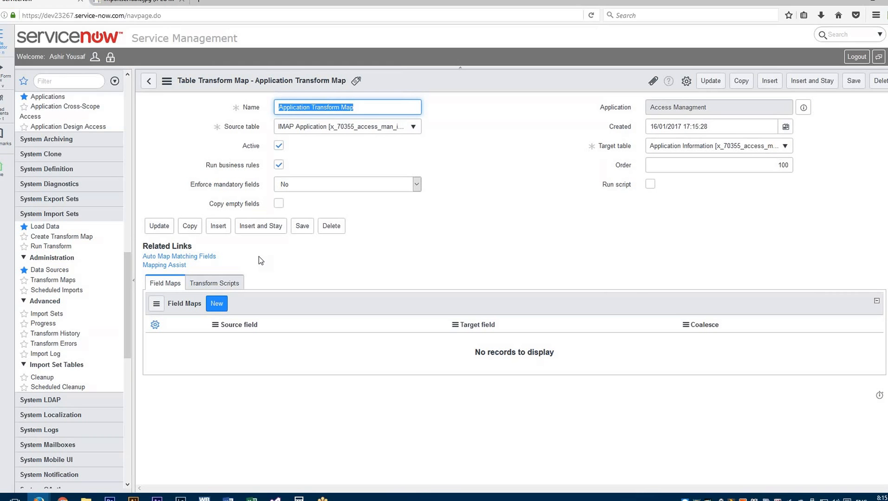
# - Open Mapping Assist and select the source fields Account, Application Id, Application Name, Application Owner, Application Type and Comment
pyautogui.click(170, 266)
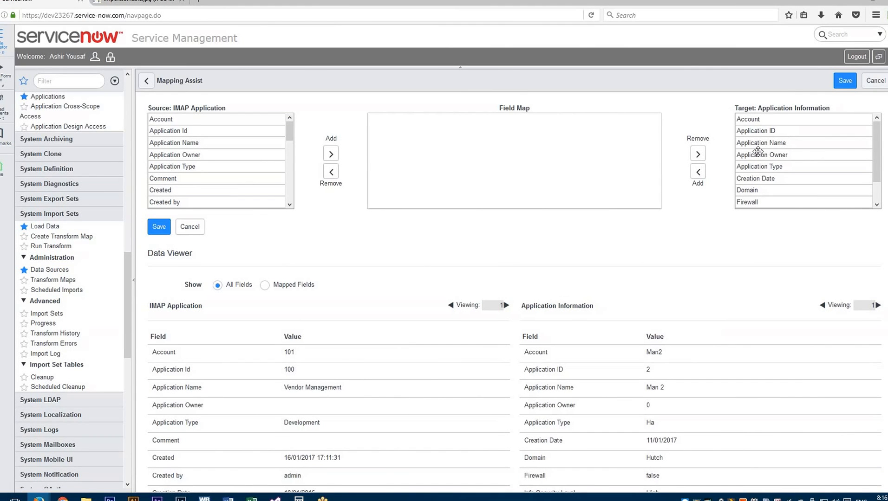
pyautogui.click(182, 119)
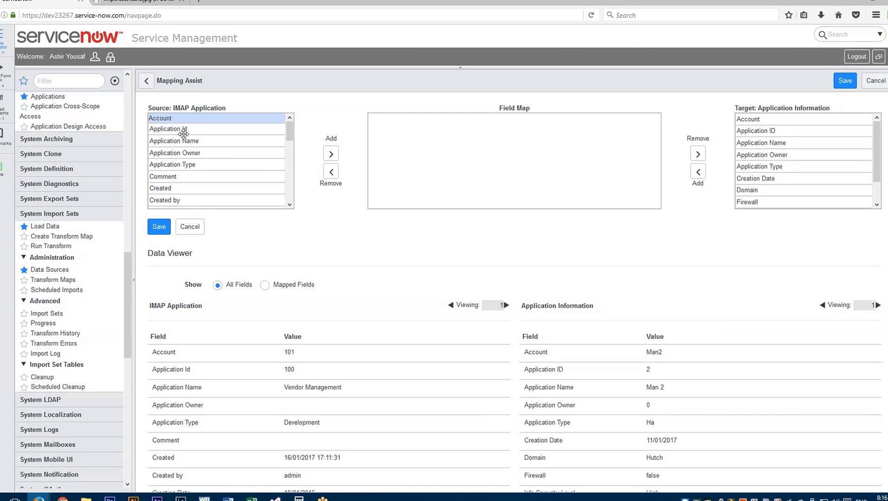
pyautogui.keyDown('ctrl'); pyautogui.click(183, 128); pyautogui.keyUp('ctrl')
pyautogui.keyDown('ctrl'); pyautogui.click(199, 139); pyautogui.keyUp('ctrl')
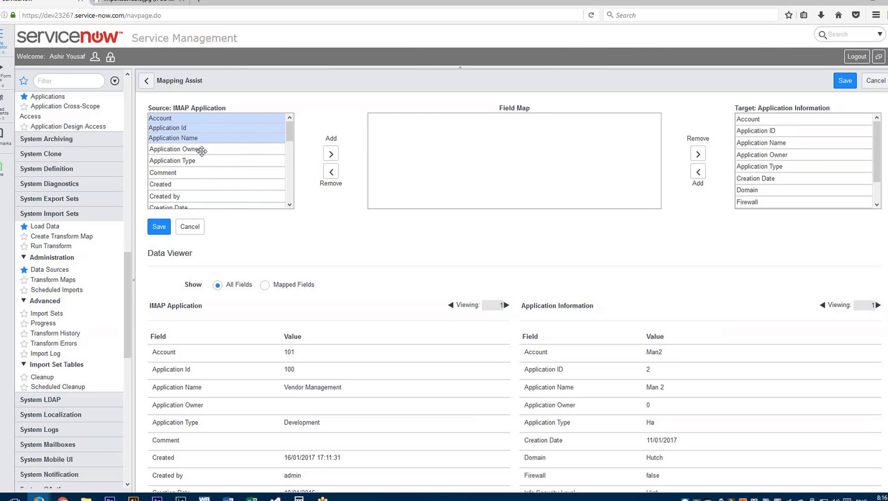
pyautogui.keyDown('ctrl'); pyautogui.click(200, 150); pyautogui.keyUp('ctrl')
pyautogui.keyDown('ctrl'); pyautogui.click(199, 159); pyautogui.keyUp('ctrl')
pyautogui.keyDown('ctrl'); pyautogui.click(197, 171); pyautogui.keyUp('ctrl')
pyautogui.scroll(-1, 197, 181)
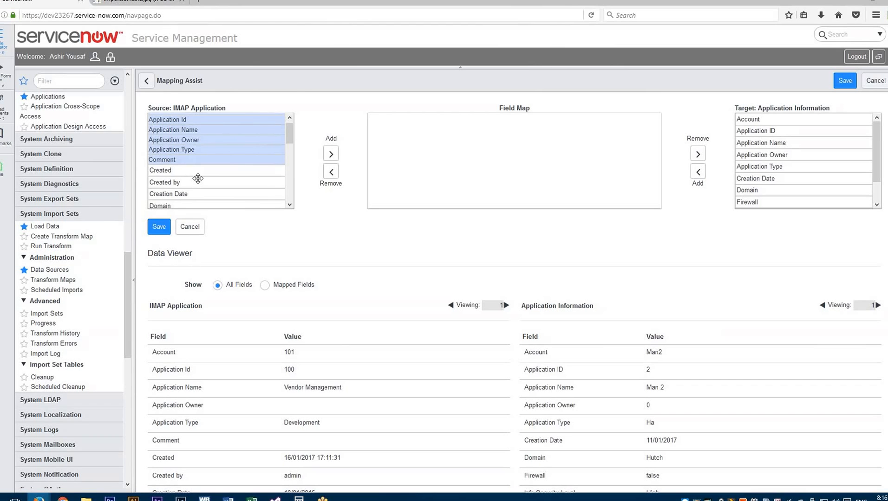
# - Extend the source field selection with Created, Created by, Creation Date, Domain and Firewall, leaving out Error
pyautogui.keyDown('ctrl'); pyautogui.click(198, 179); pyautogui.keyUp('ctrl')
pyautogui.keyDown('ctrl'); pyautogui.click(197, 170); pyautogui.keyUp('ctrl')
pyautogui.keyDown('ctrl'); pyautogui.click(199, 181); pyautogui.keyUp('ctrl')
pyautogui.scroll(-1, 198, 177)
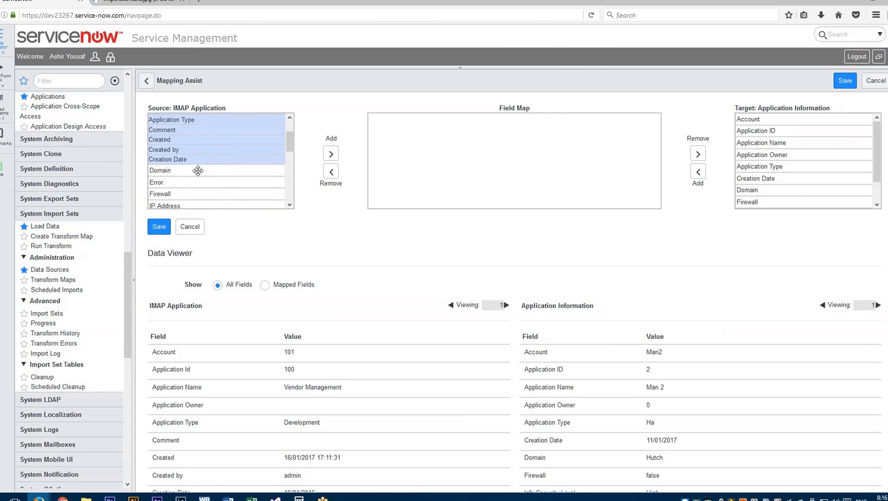
pyautogui.keyDown('ctrl'); pyautogui.click(198, 170); pyautogui.keyUp('ctrl')
pyautogui.scroll(-1, 198, 176)
pyautogui.keyDown('ctrl'); pyautogui.click(199, 182); pyautogui.keyUp('ctrl')
pyautogui.scroll(-1, 185, 183)
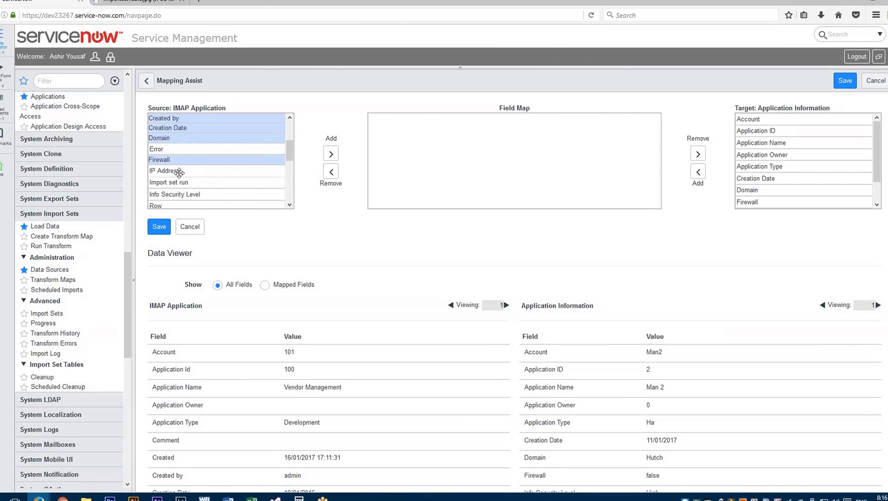
# - Include IP Address and Info Security Level in the selection and add all selected source fields to the field map
pyautogui.keyDown('ctrl'); pyautogui.click(179, 171); pyautogui.keyUp('ctrl')
pyautogui.scroll(-1, 179, 172)
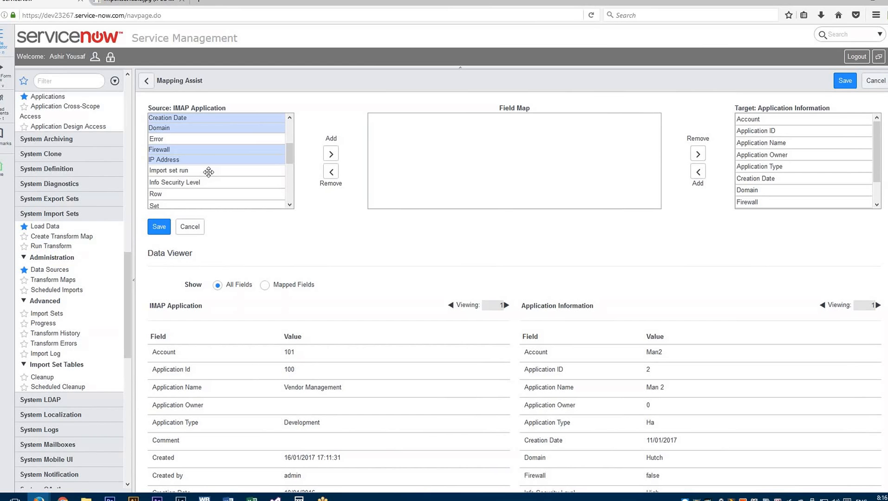
pyautogui.keyDown('ctrl'); pyautogui.click(183, 183); pyautogui.keyUp('ctrl')
pyautogui.scroll(-2, 183, 183)
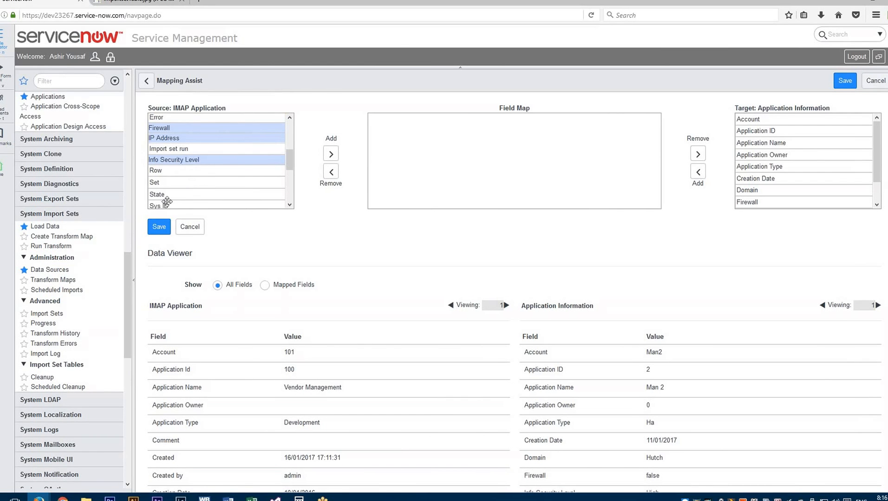
pyautogui.click(331, 154)
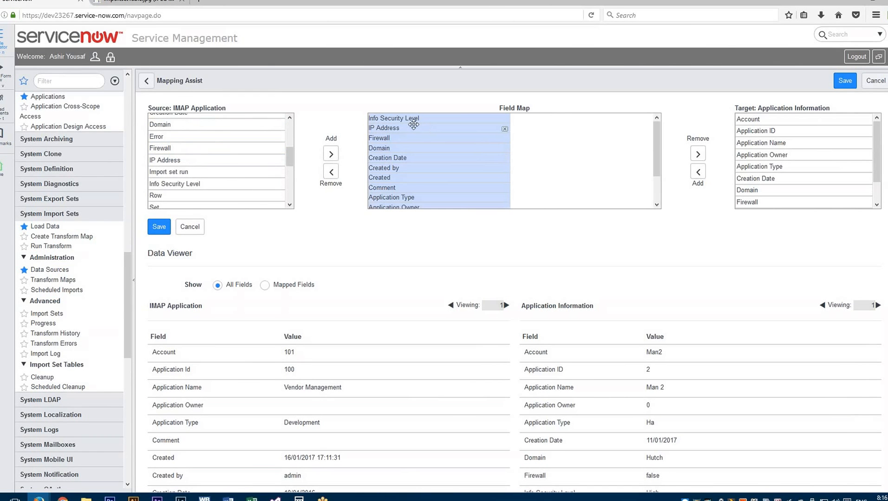
# - Add the target field Info Security Level to the field map, opposite the source field of the same name
pyautogui.moveTo(660, 137)
pyautogui.mouseDown()
pyautogui.moveTo(659, 181)
pyautogui.moveTo(659, 118)
pyautogui.moveTo(660, 179)
pyautogui.moveTo(662, 146)
pyautogui.mouseUp()
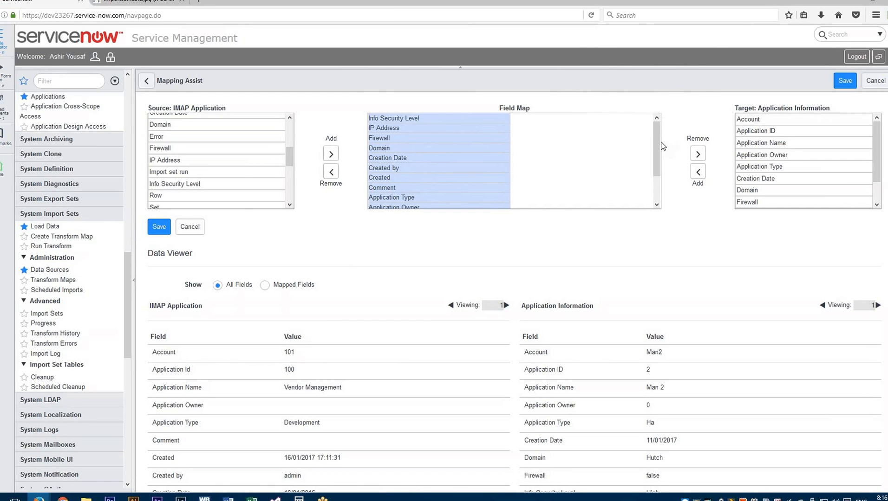
pyautogui.click(754, 120)
pyautogui.moveTo(759, 130); pyautogui.dragTo(758, 186)
pyautogui.click(758, 184)
pyautogui.click(768, 193)
pyautogui.click(771, 203)
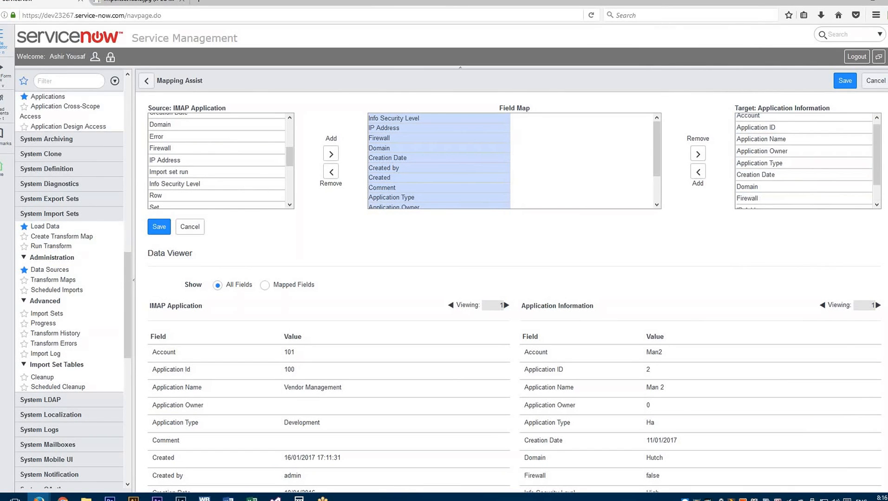
pyautogui.moveTo(876, 175); pyautogui.dragTo(879, 196)
pyautogui.click(785, 203)
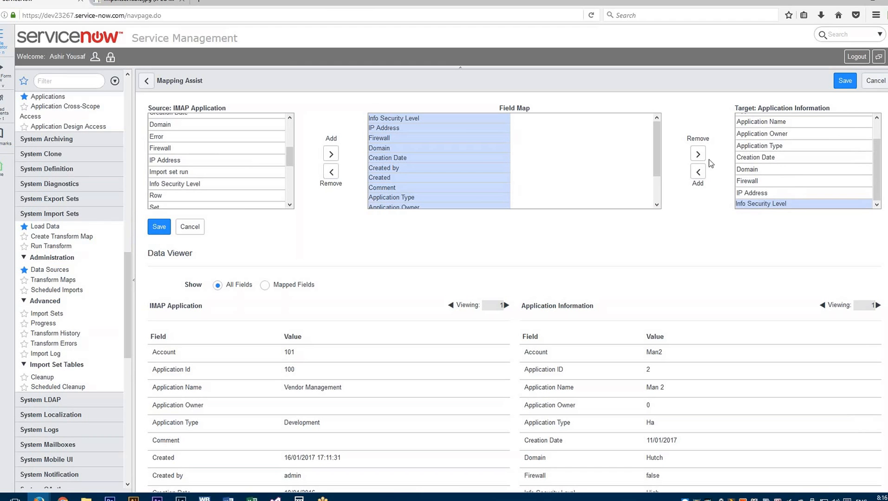
pyautogui.click(698, 172)
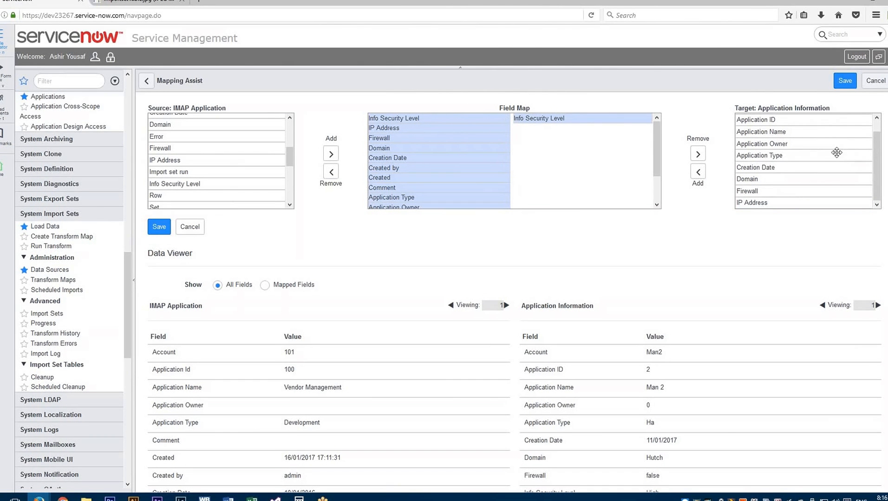
# - Add the target fields IP Address and Firewall to the field map, in that order
pyautogui.scroll(1, 878, 159)
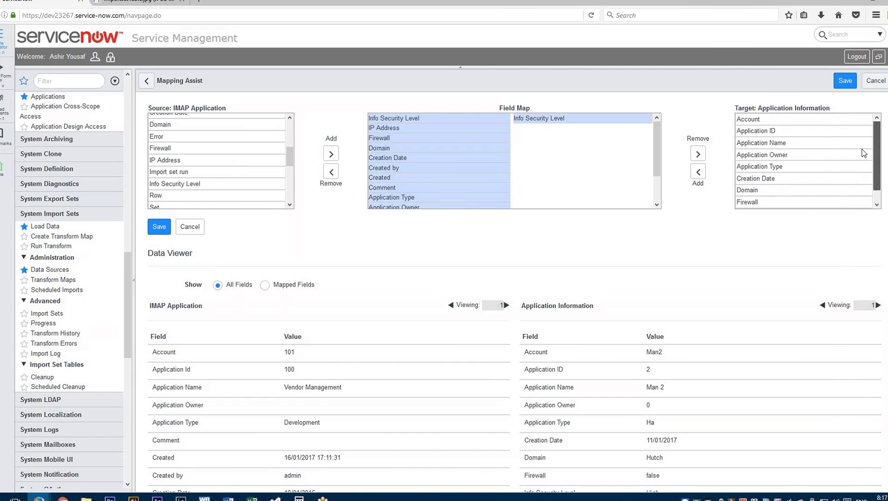
pyautogui.scroll(-1, 784, 172)
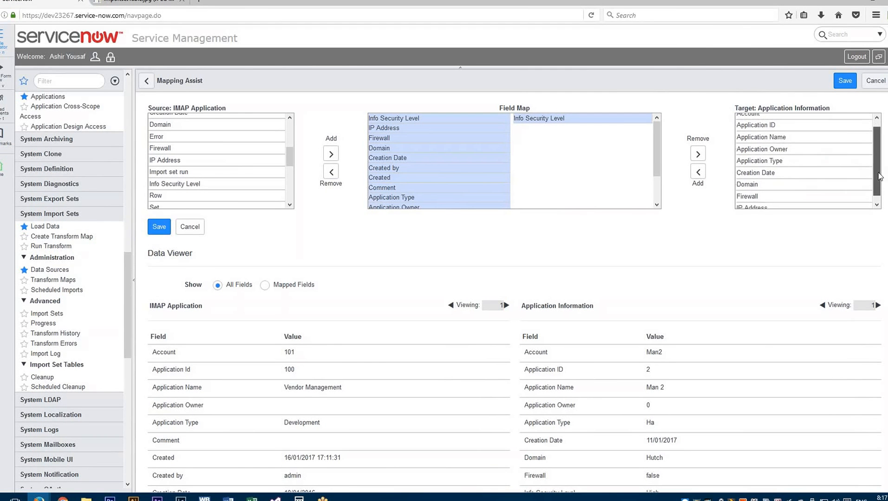
pyautogui.click(758, 203)
pyautogui.click(698, 172)
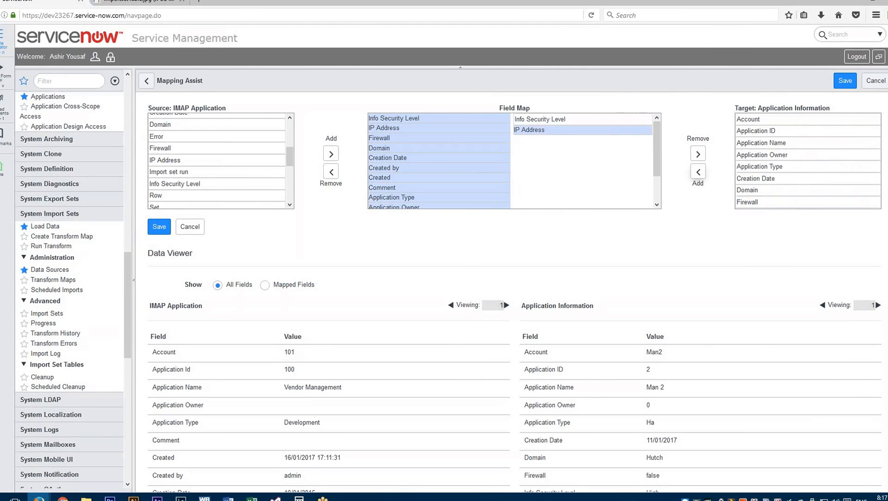
pyautogui.click(753, 202)
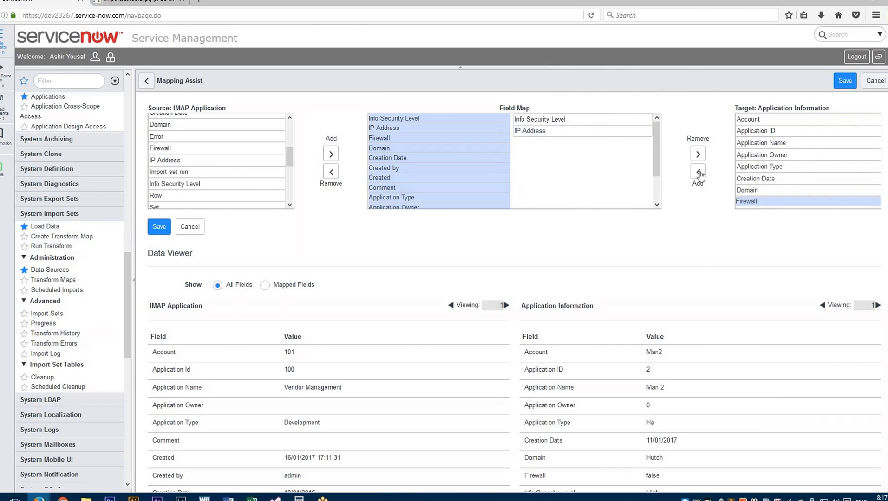
pyautogui.click(698, 172)
# - Add the target fields Domain and Creation Date to the field map, in that order
pyautogui.click(757, 190)
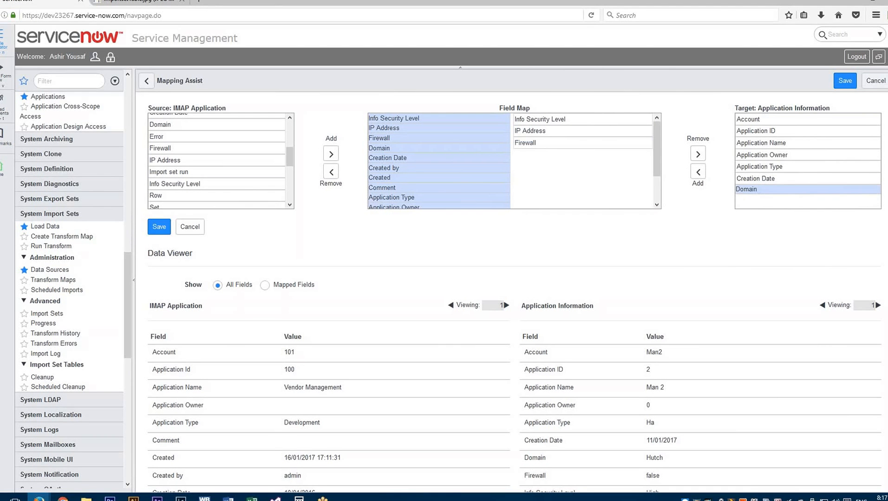
pyautogui.click(698, 172)
pyautogui.click(759, 178)
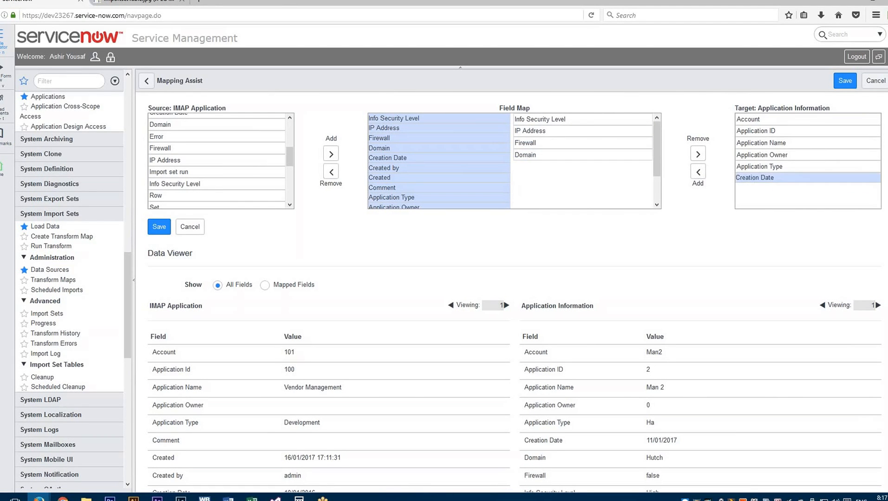
pyautogui.click(697, 172)
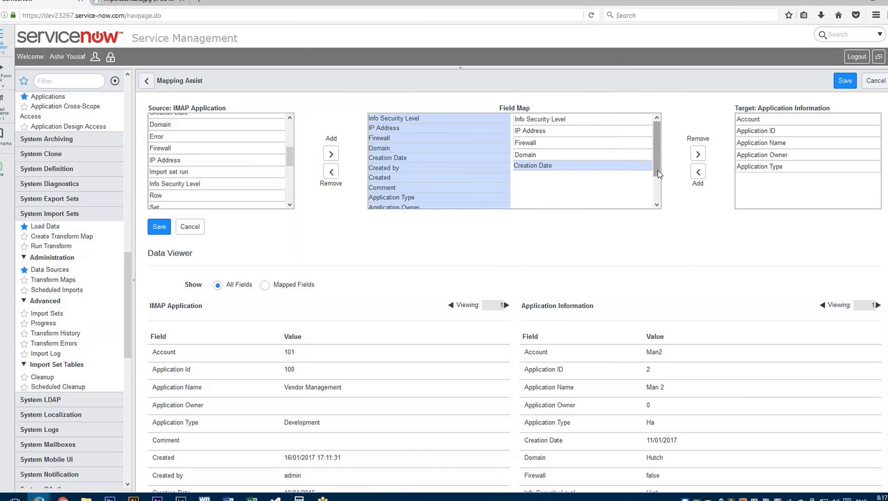
# - Remove the source fields Created and Comment from the field map
pyautogui.moveTo(657, 171); pyautogui.dragTo(652, 192)
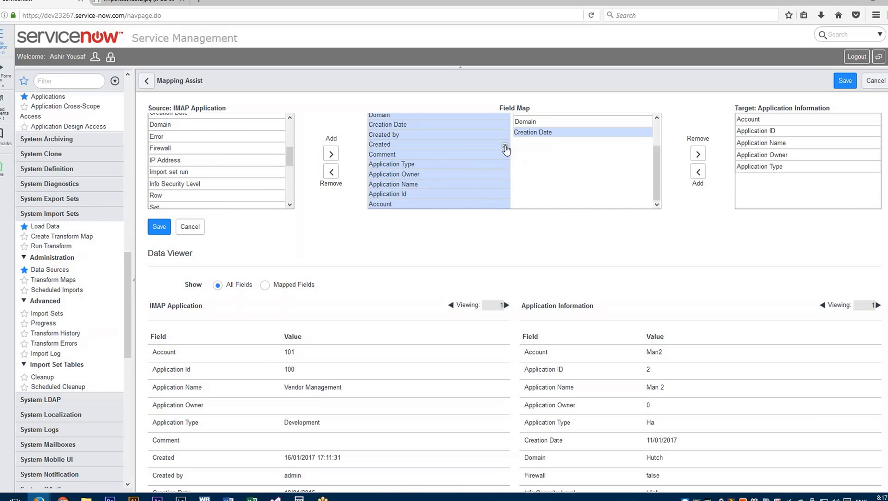
pyautogui.click(505, 147)
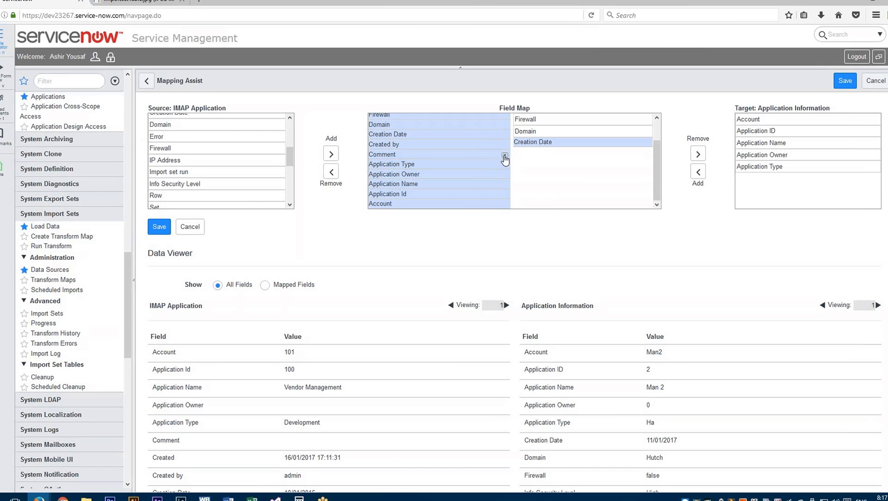
pyautogui.click(504, 156)
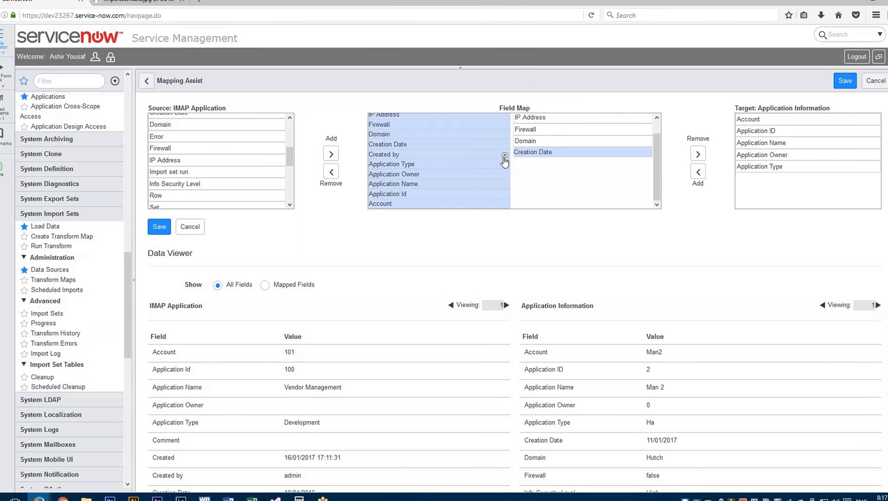
# - Add the target fields Application Type, Application Owner and Application Name to the field map, in that order
pyautogui.doubleClick(752, 166)
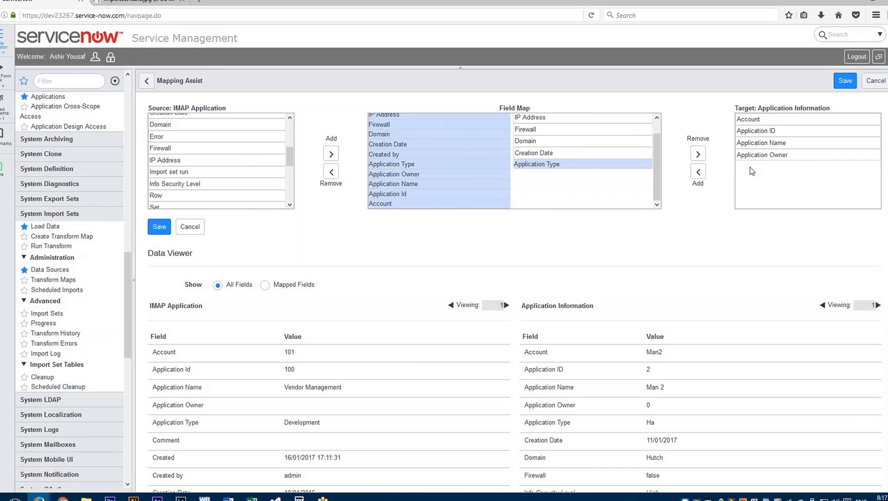
pyautogui.doubleClick(761, 155)
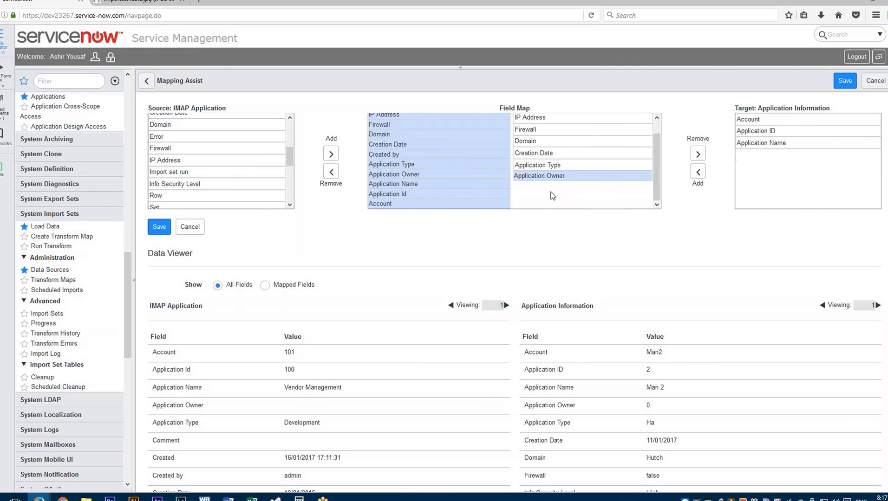
pyautogui.doubleClick(761, 143)
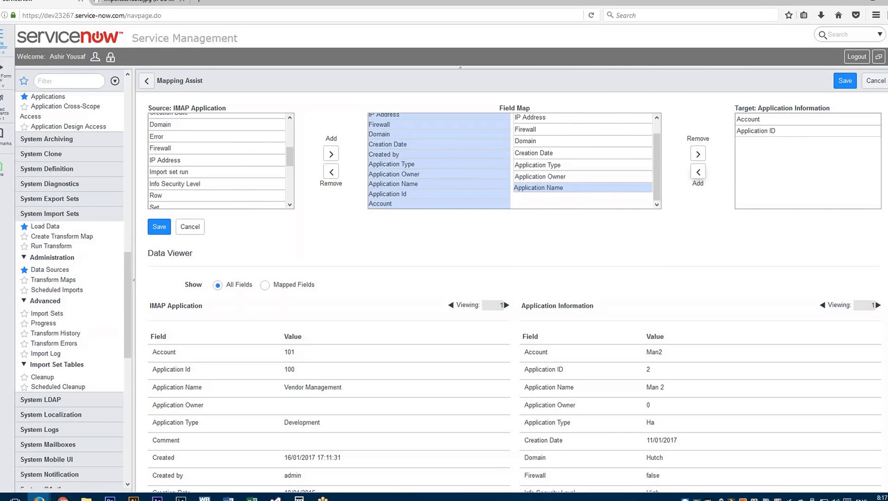
# - Add the remaining target fields Application ID and Account to the field map
pyautogui.click(752, 131)
pyautogui.click(699, 175)
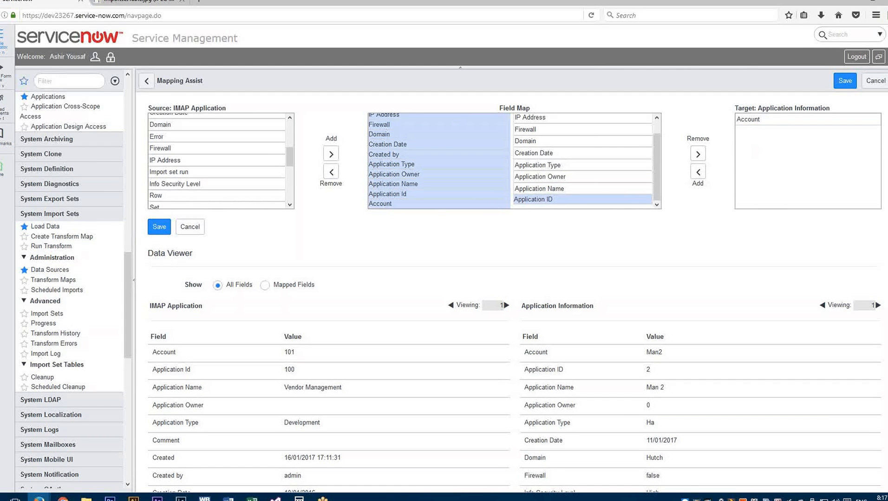
pyautogui.click(752, 119)
pyautogui.click(698, 172)
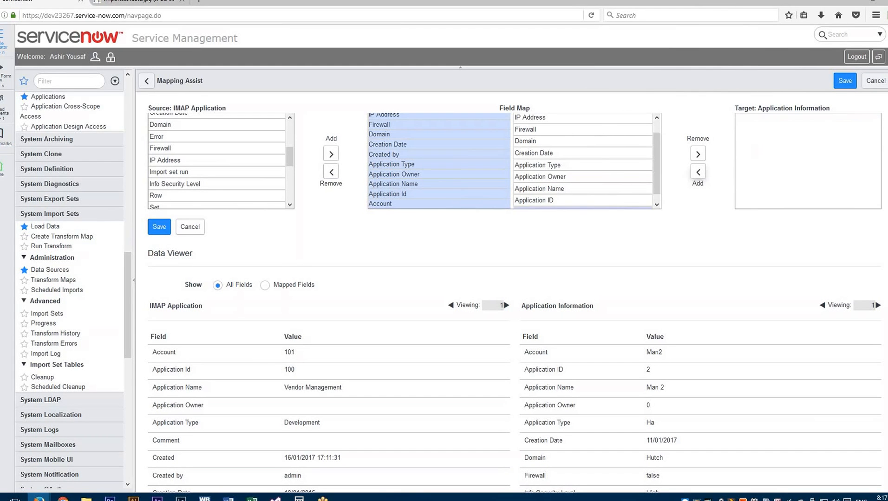
# - Move Account, Application ID and Application Name from the field map back to the target field list
pyautogui.scroll(-1, 653, 187)
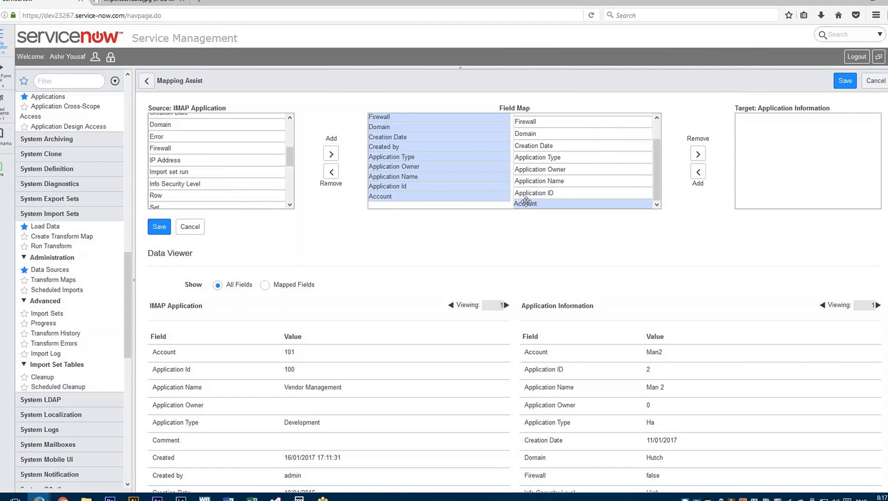
pyautogui.click(763, 153)
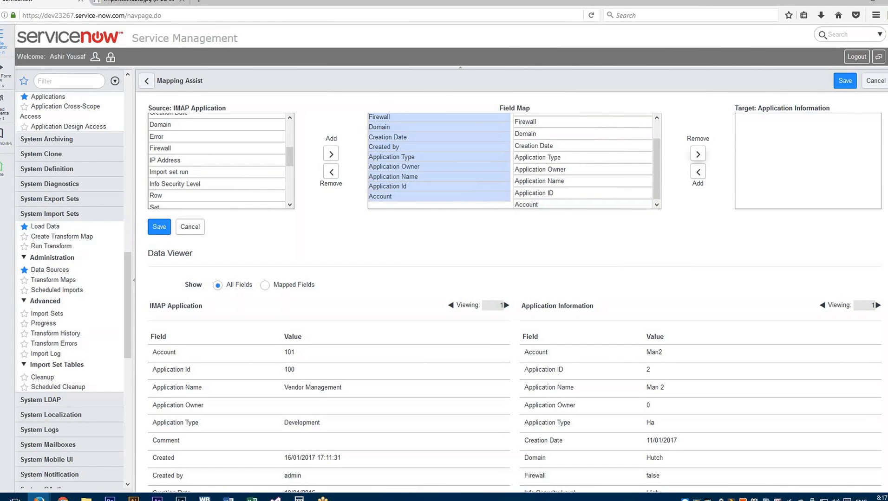
pyautogui.click(597, 205)
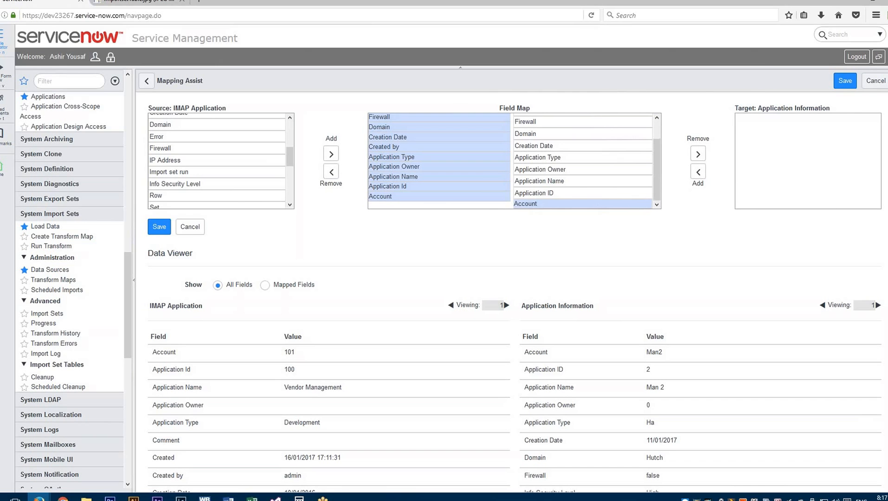
pyautogui.click(697, 154)
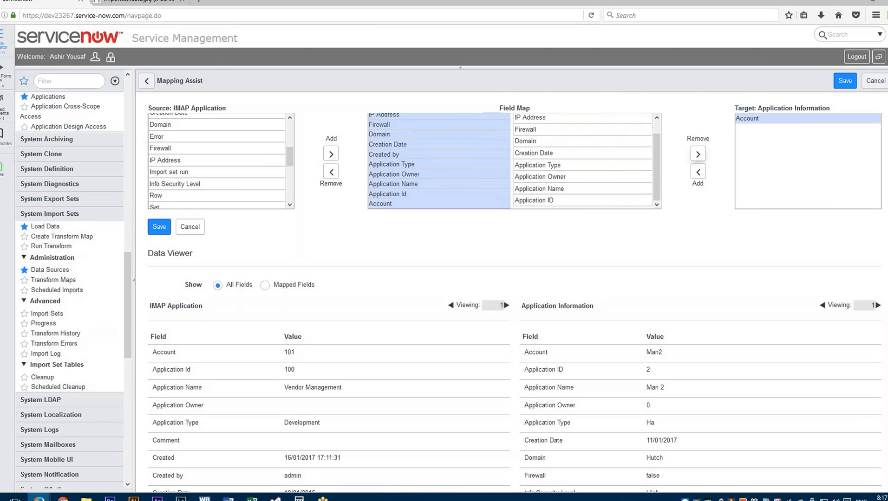
pyautogui.click(524, 201)
pyautogui.click(697, 154)
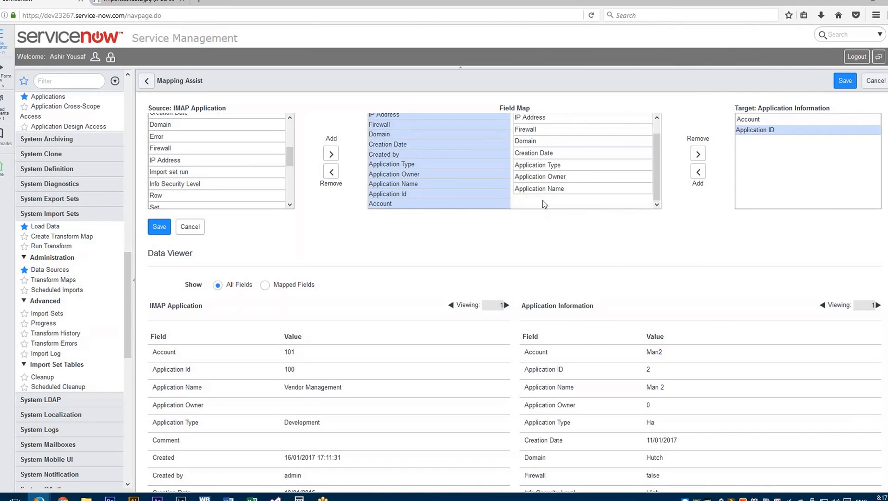
pyautogui.click(574, 190)
pyautogui.click(693, 157)
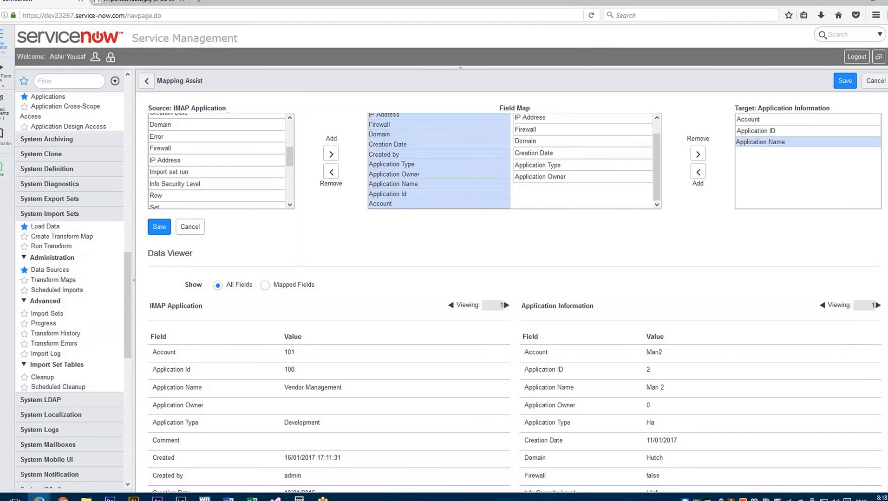
# - Add the target field Application ID to the field map again and remove the source field Created by from it
pyautogui.click(752, 130)
pyautogui.click(698, 173)
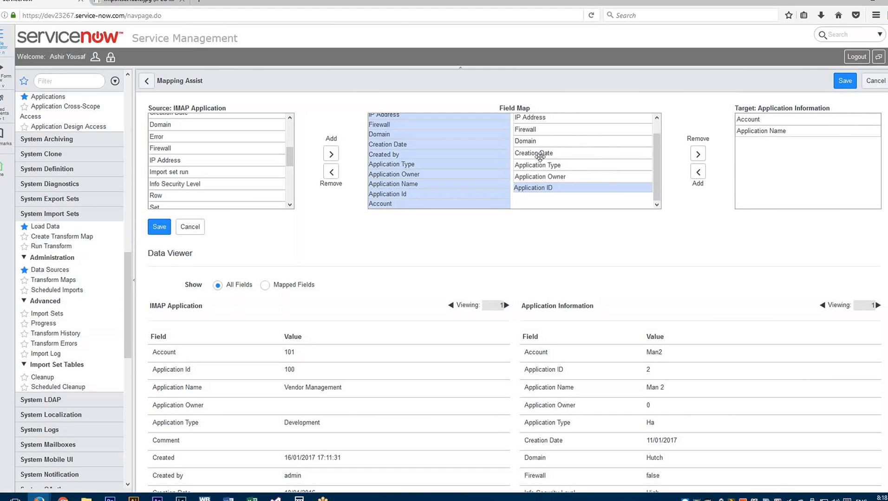
pyautogui.click(505, 158)
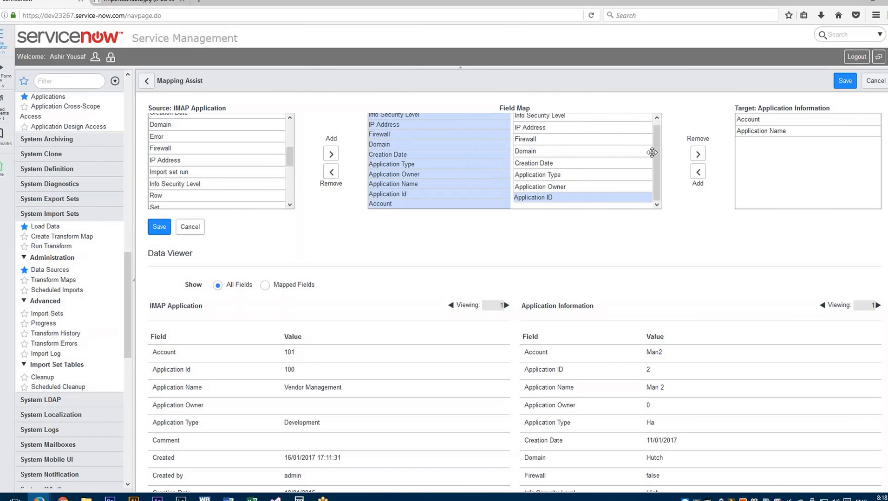
# - Move Firewall, IP Address, Creation Date and Application Type from the field map back to the target field list
pyautogui.scroll(1, 660, 136)
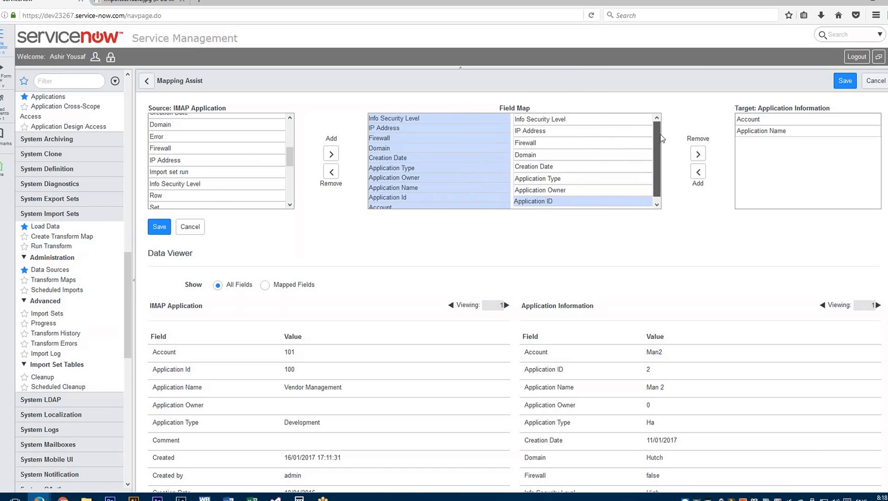
pyautogui.click(533, 143)
pyautogui.click(697, 154)
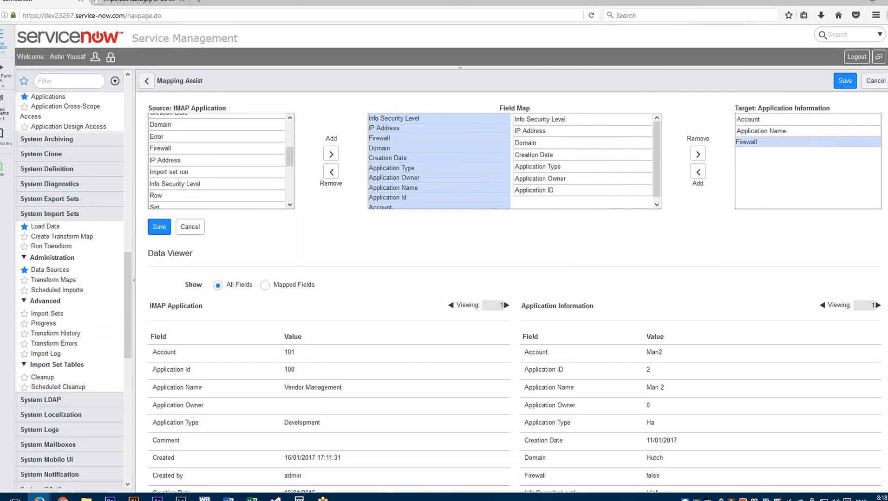
pyautogui.click(537, 140)
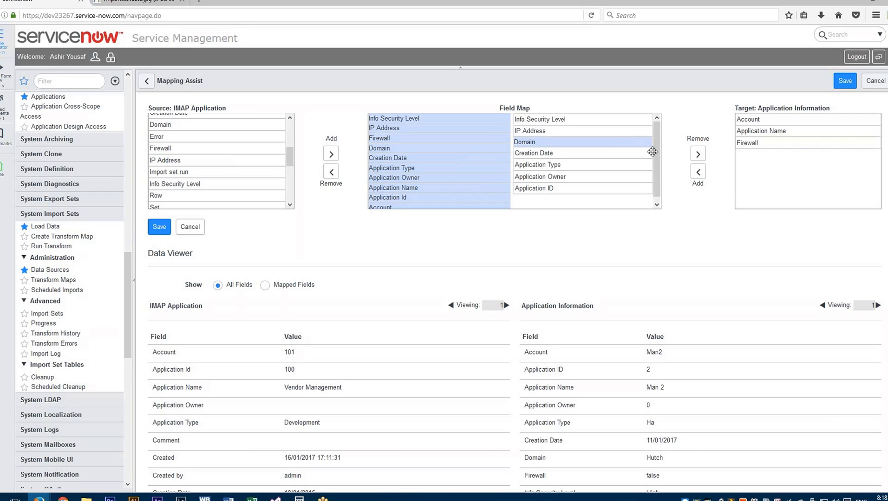
pyautogui.click(544, 132)
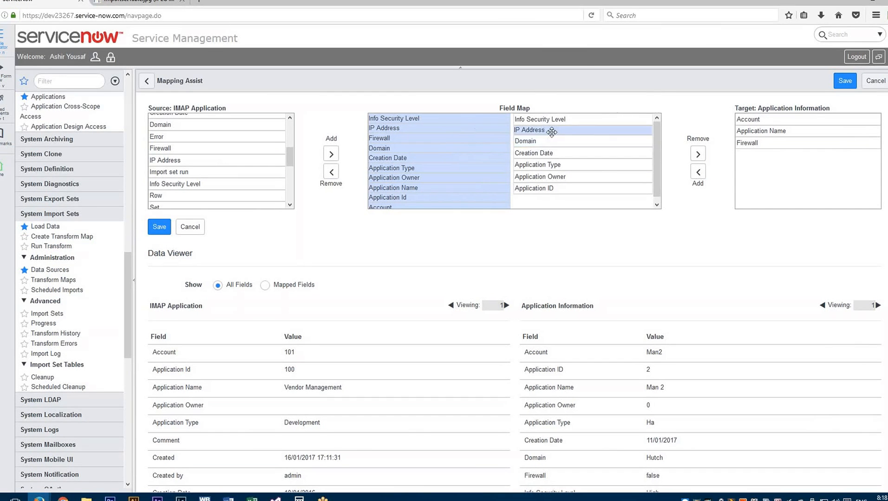
pyautogui.click(698, 153)
pyautogui.moveTo(587, 133); pyautogui.dragTo(690, 155)
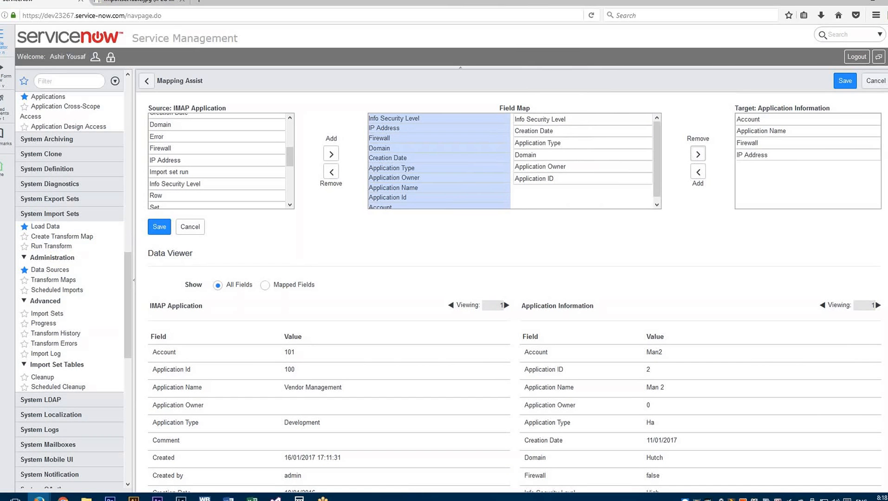
pyautogui.click(544, 132)
pyautogui.click(698, 154)
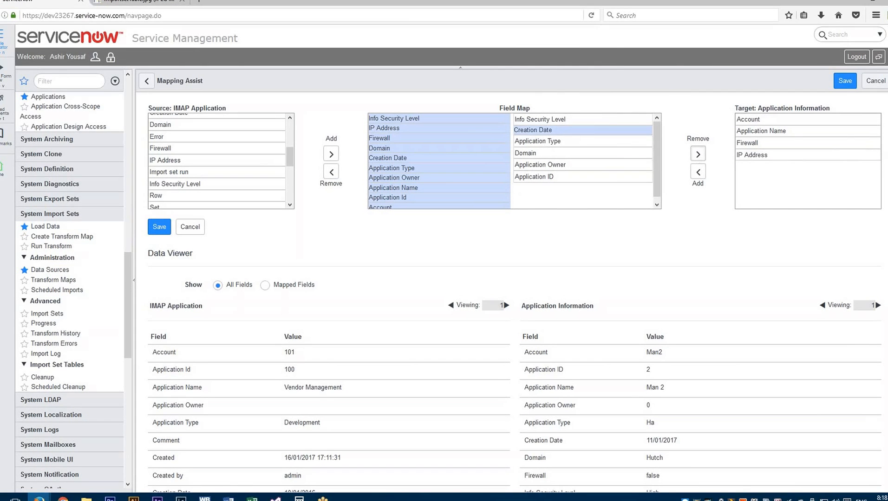
pyautogui.click(596, 135)
pyautogui.click(698, 153)
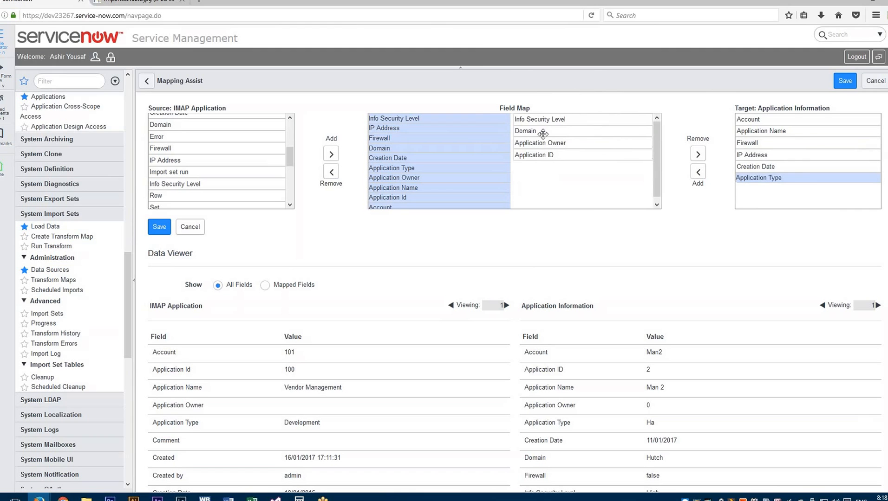
# - Move Domain, Application Owner and Application ID from the field map back to the target field list
pyautogui.click(544, 131)
pyautogui.click(698, 154)
pyautogui.click(631, 133)
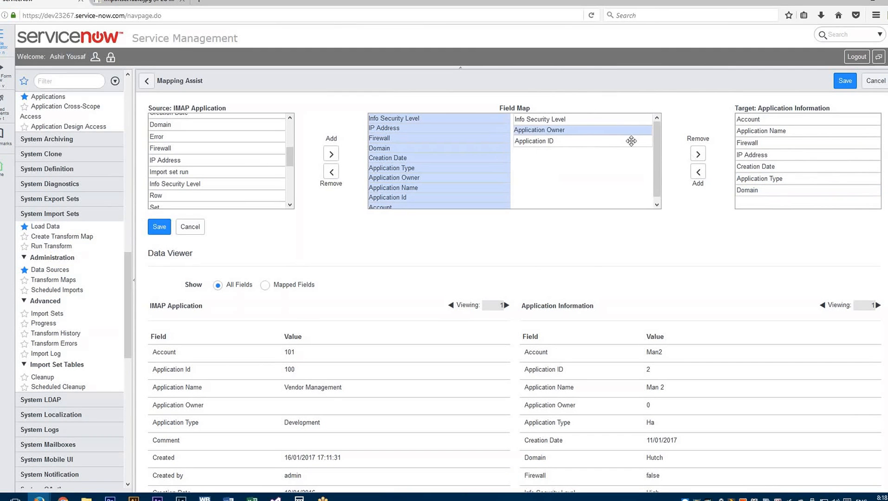
pyautogui.click(698, 154)
pyautogui.click(564, 132)
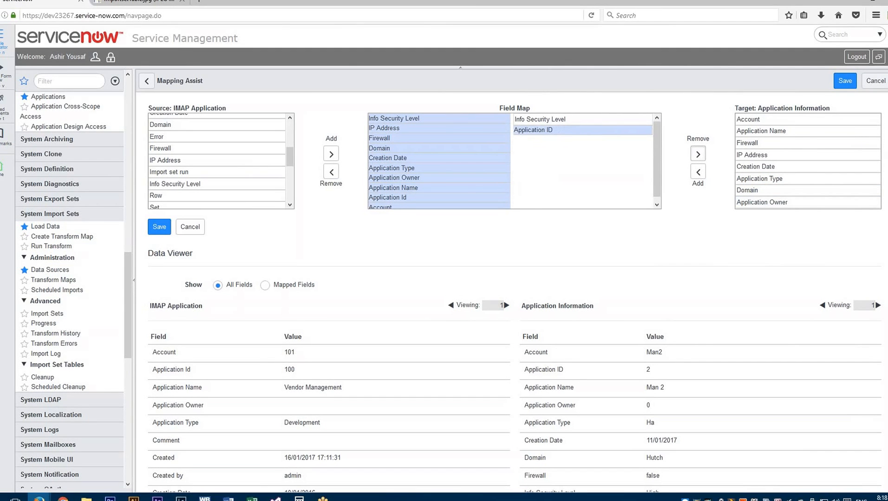
pyautogui.click(698, 154)
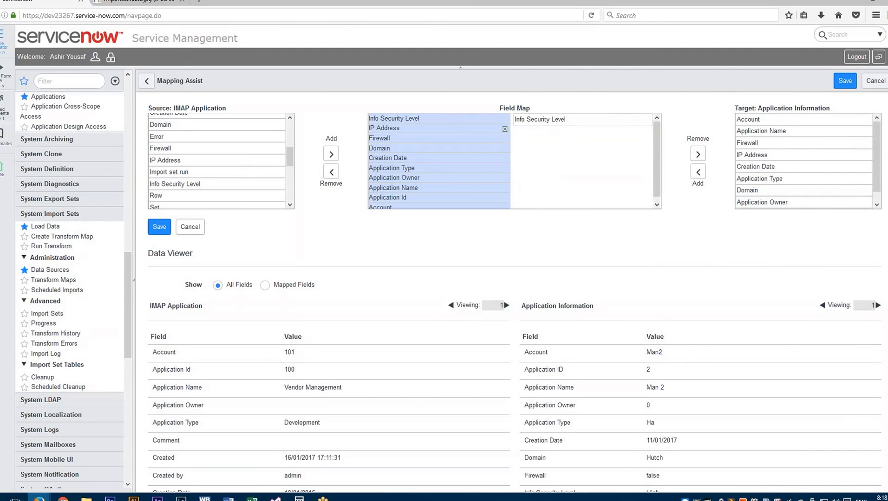
# - Add the target fields IP Address, Firewall and Domain to the field map, in that order
pyautogui.click(759, 159)
pyautogui.click(698, 172)
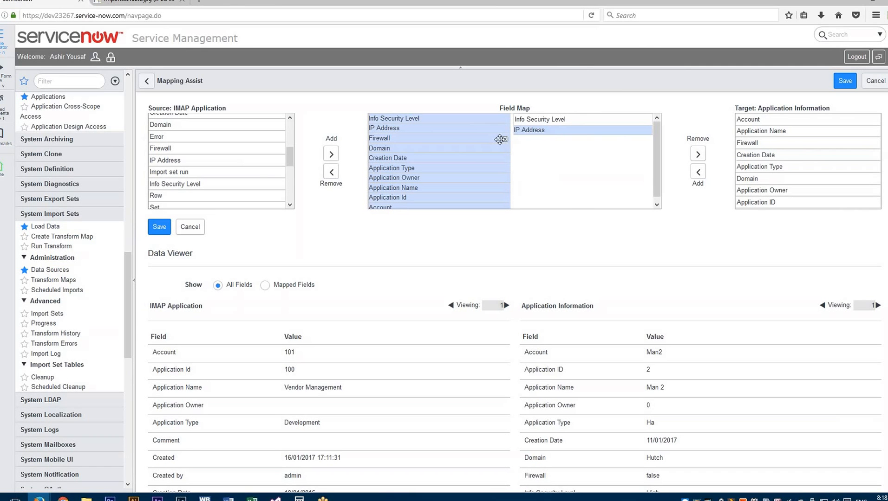
pyautogui.click(750, 143)
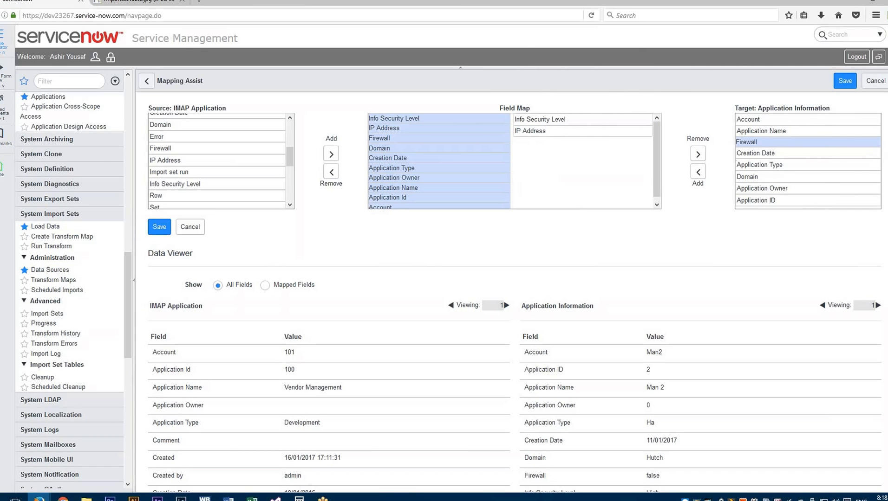
pyautogui.click(698, 172)
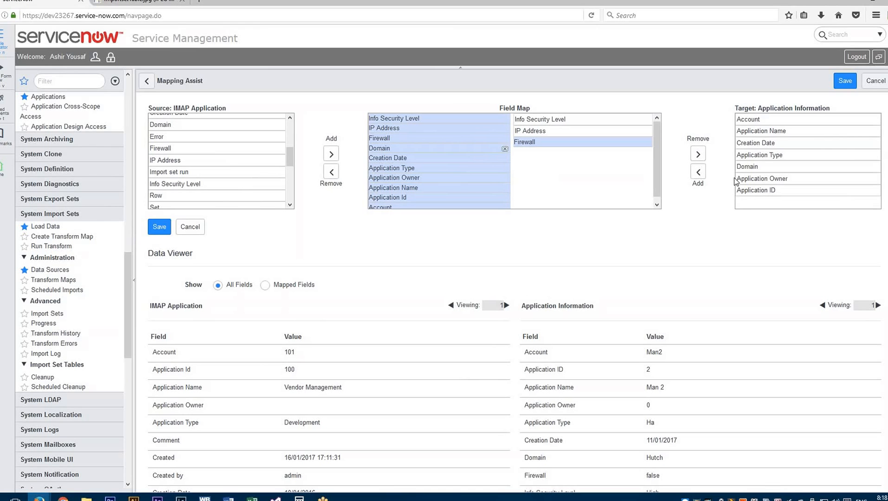
pyautogui.click(748, 167)
pyautogui.click(697, 172)
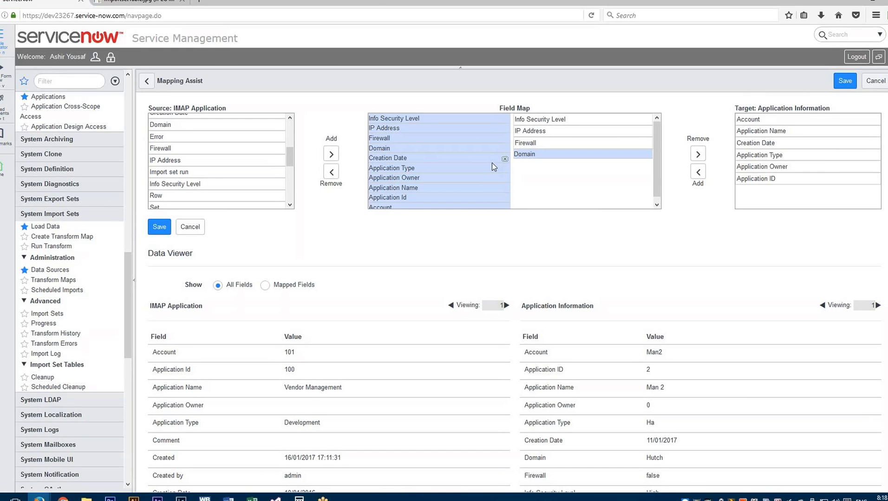
# - Remove the source field Creation Date from the field map and add the target fields Application Type and Application Owner to it
pyautogui.click(503, 161)
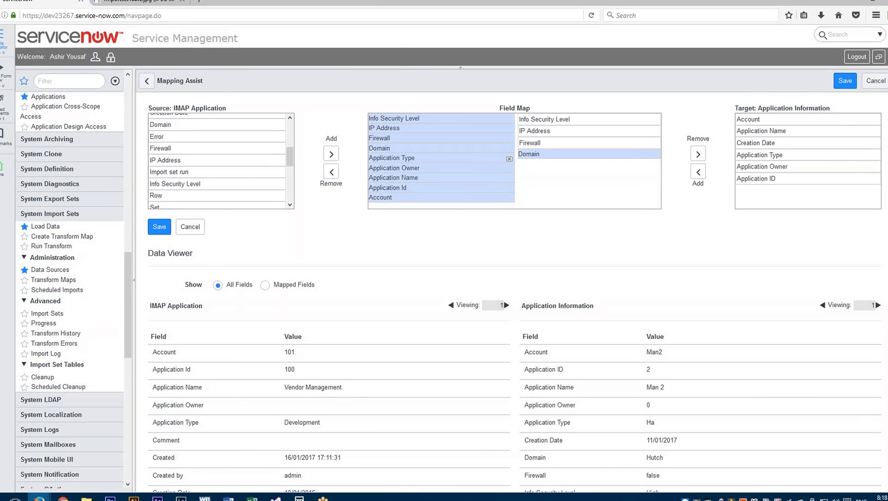
pyautogui.click(779, 159)
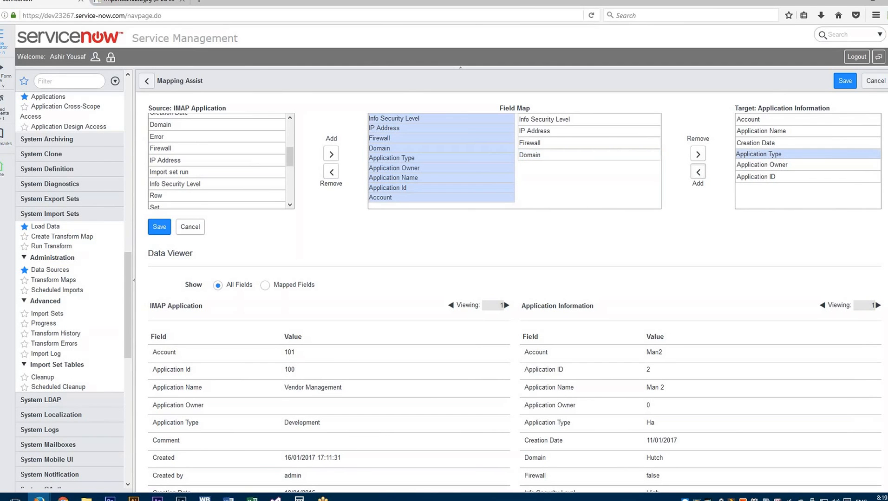
pyautogui.click(698, 172)
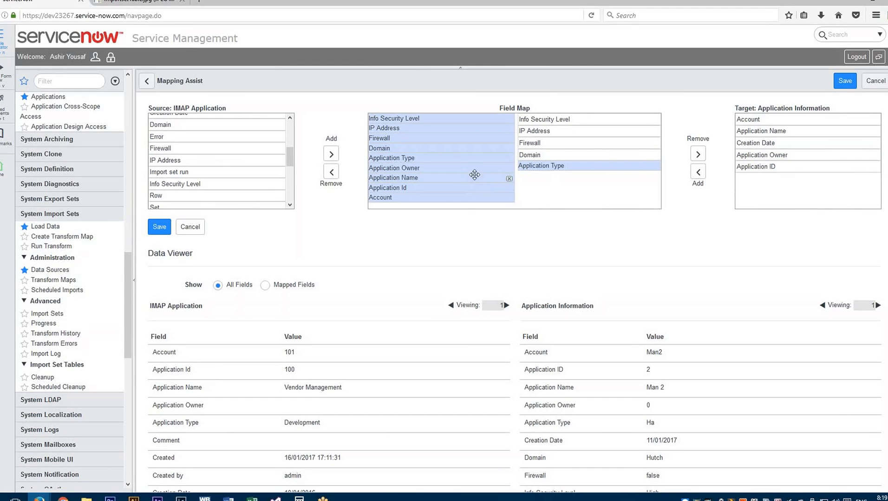
pyautogui.click(774, 158)
pyautogui.click(699, 174)
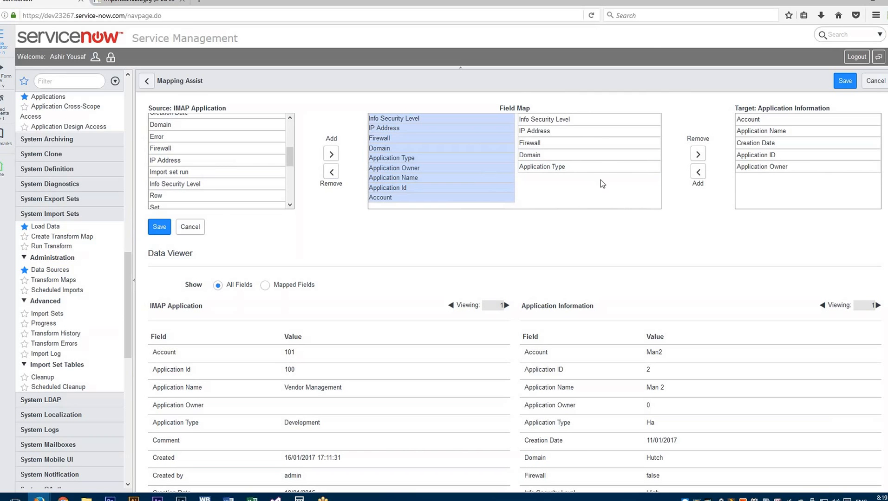
pyautogui.click(749, 166)
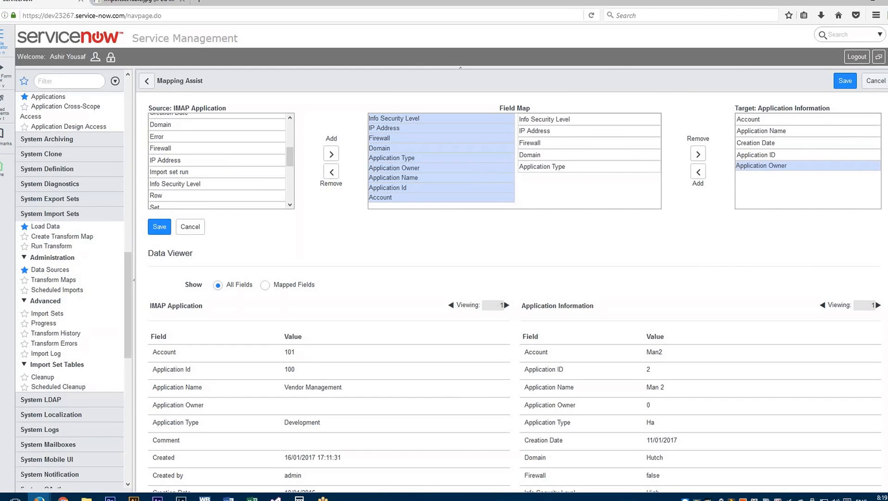
pyautogui.click(698, 173)
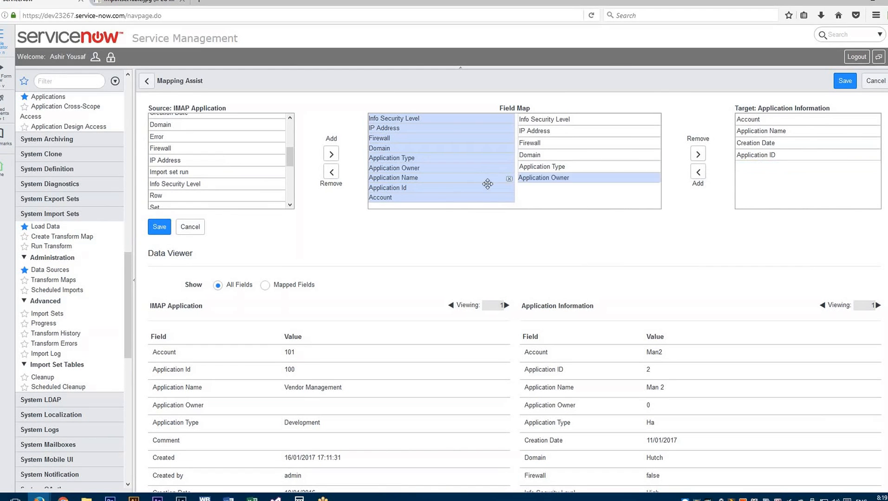
pyautogui.click(743, 154)
pyautogui.click(697, 172)
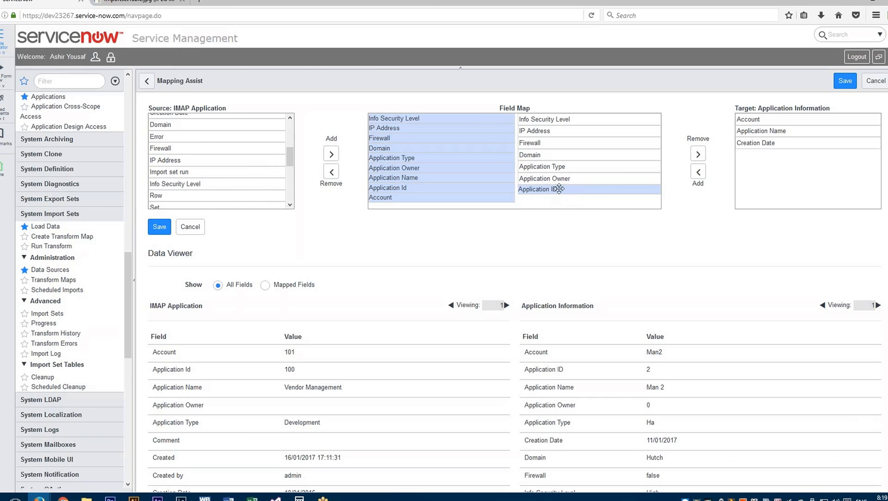
pyautogui.click(698, 154)
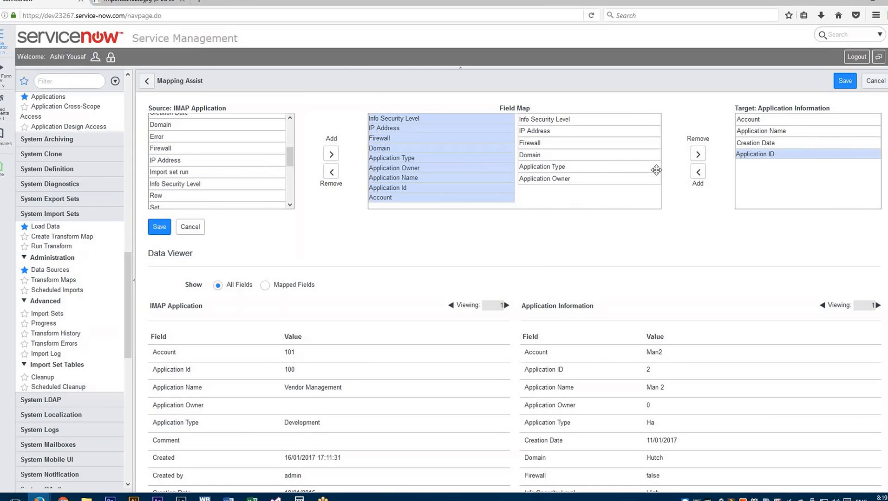
# - Add the target fields Application Name, Application ID and Account to the field map, in that order
pyautogui.click(771, 131)
pyautogui.click(698, 173)
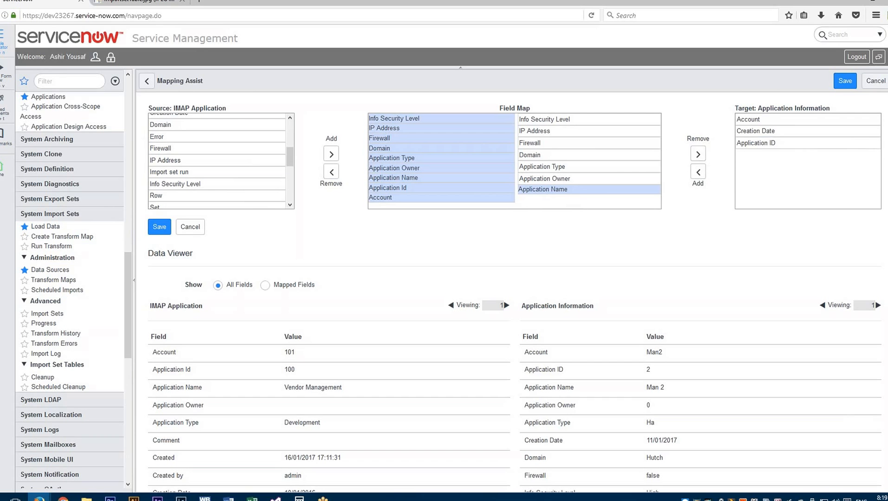
pyautogui.click(757, 143)
pyautogui.click(698, 173)
pyautogui.click(749, 120)
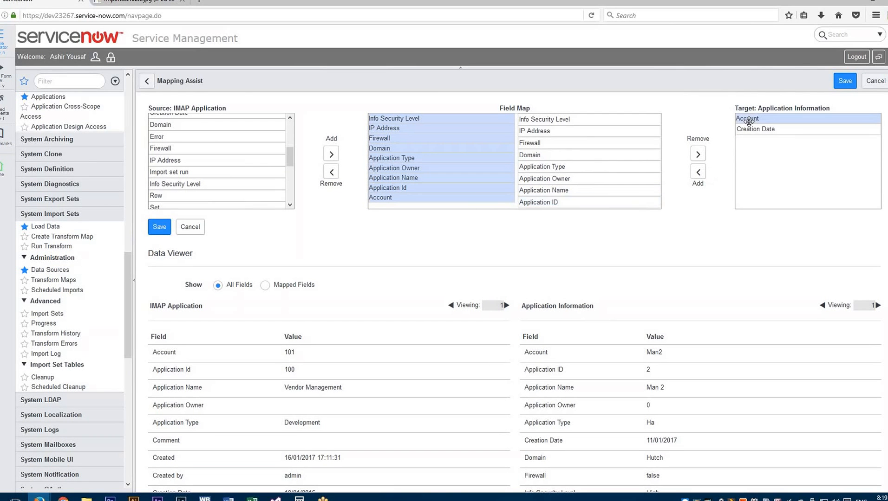
pyautogui.click(698, 173)
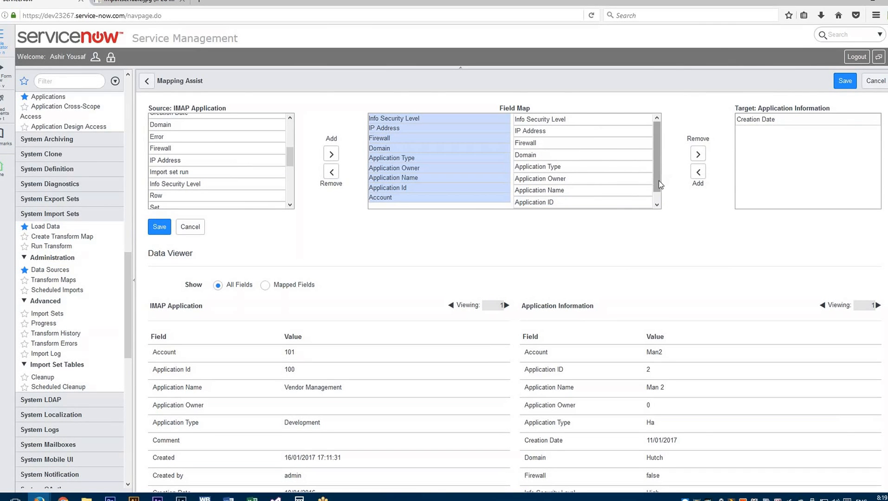
# - Check that the source and target fields pair up in the field map and save the mapping
pyautogui.moveTo(660, 171); pyautogui.dragTo(659, 199)
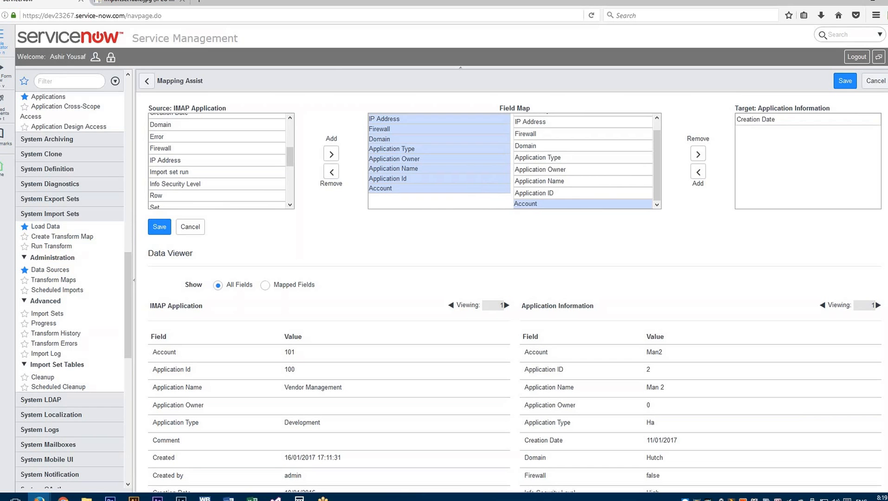
pyautogui.moveTo(657, 188); pyautogui.dragTo(663, 149)
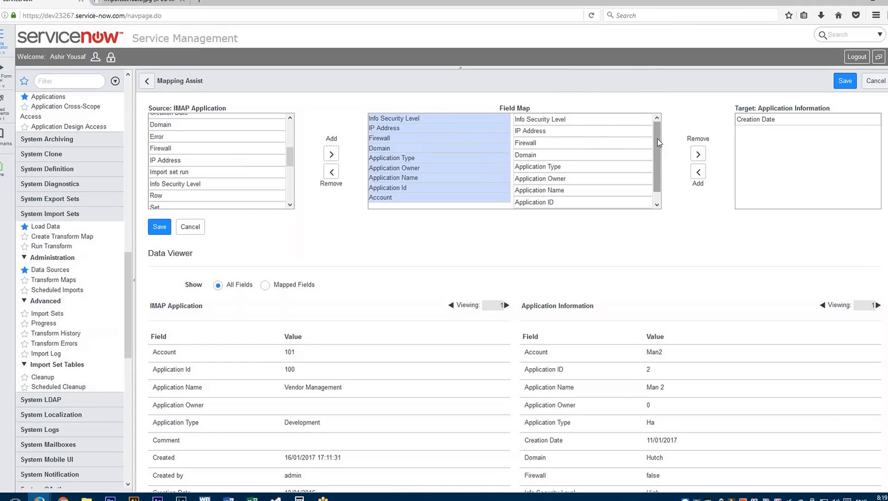
pyautogui.scroll(-1, 657, 158)
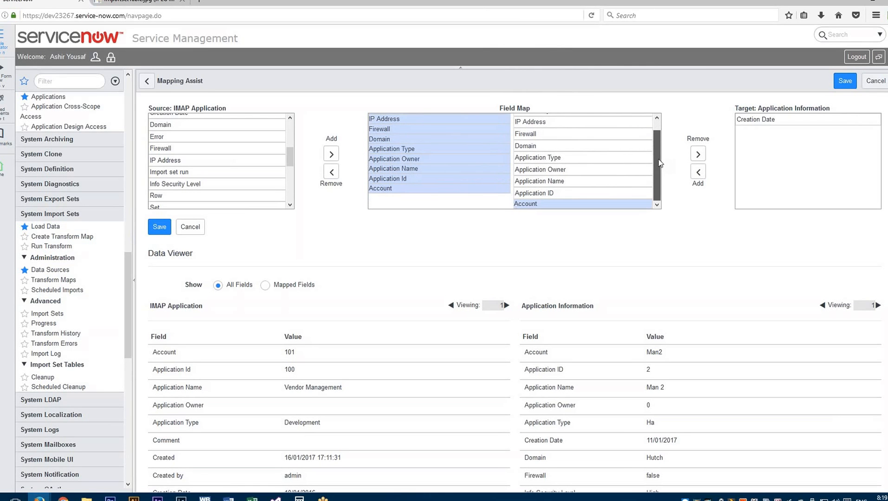
pyautogui.moveTo(659, 146); pyautogui.dragTo(657, 131)
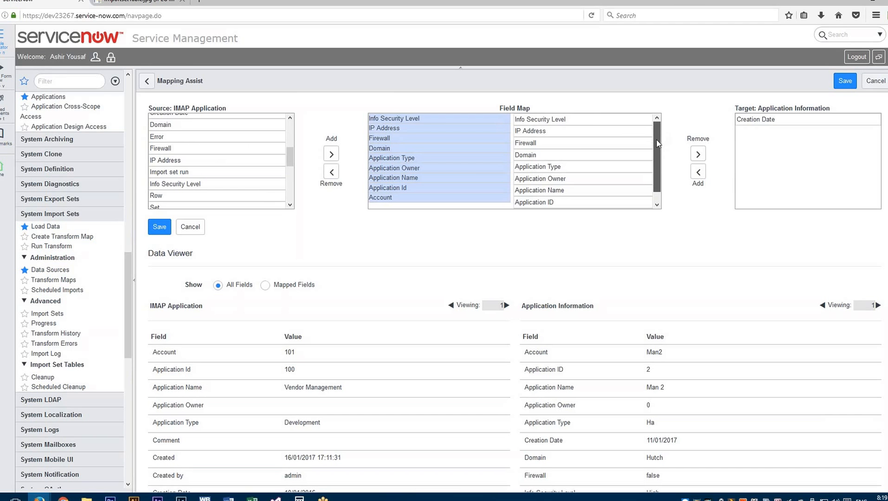
pyautogui.moveTo(656, 140); pyautogui.dragTo(656, 155)
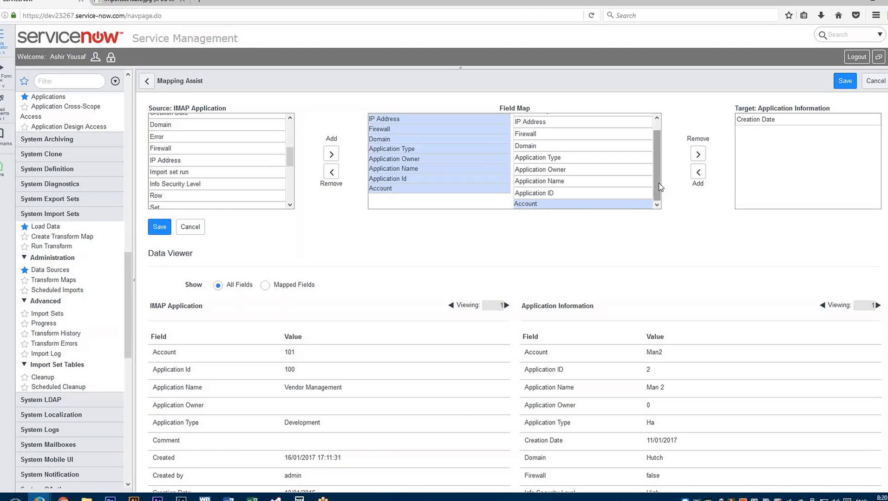
pyautogui.click(845, 81)
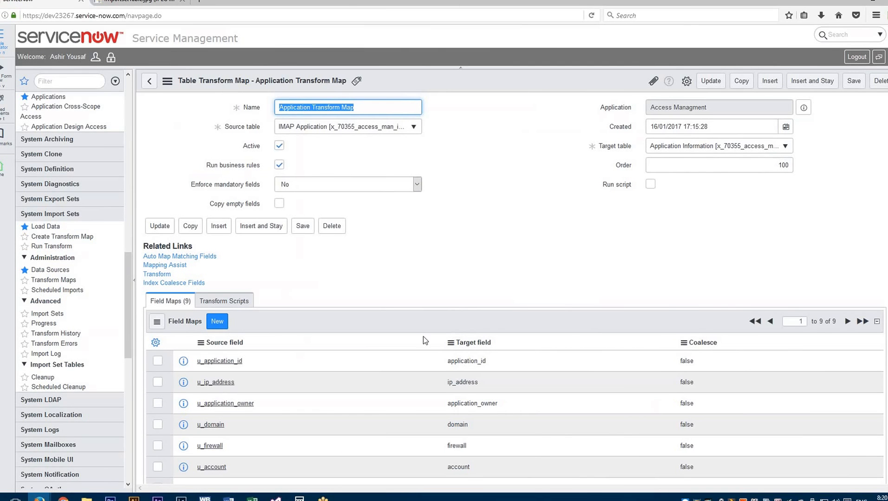
# - Set Coalesce to true for the u_application_id field map in the Application Transform Map
pyautogui.scroll(-2, 390, 380)
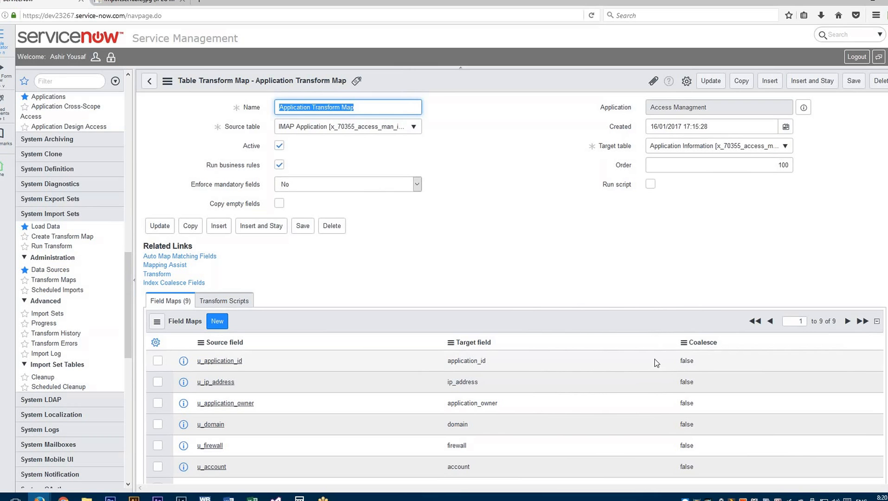
pyautogui.scroll(-3, 654, 359)
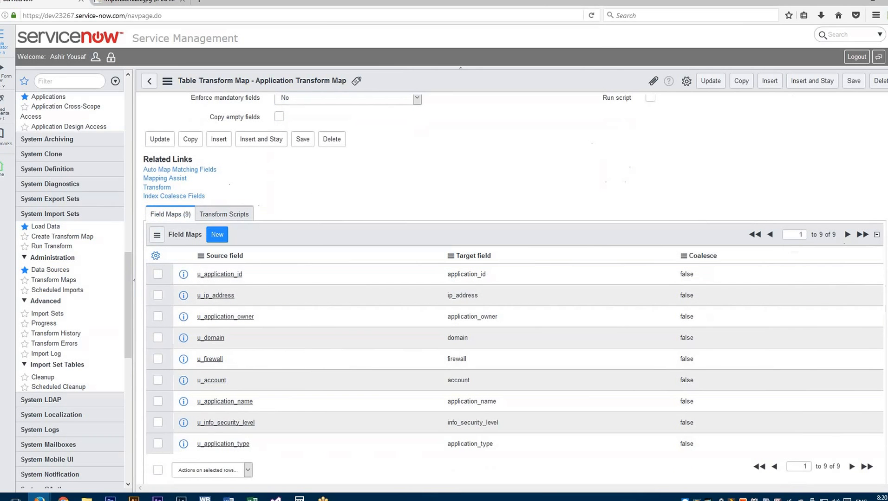
pyautogui.doubleClick(698, 278)
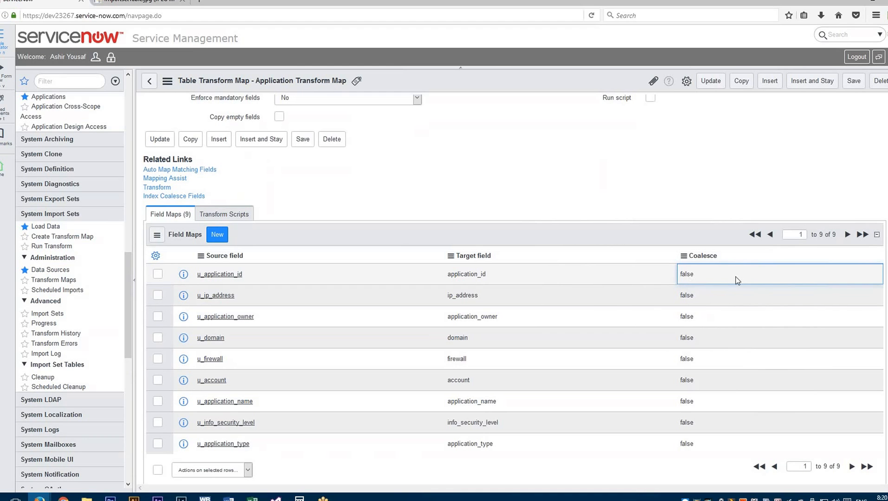
pyautogui.click(862, 282)
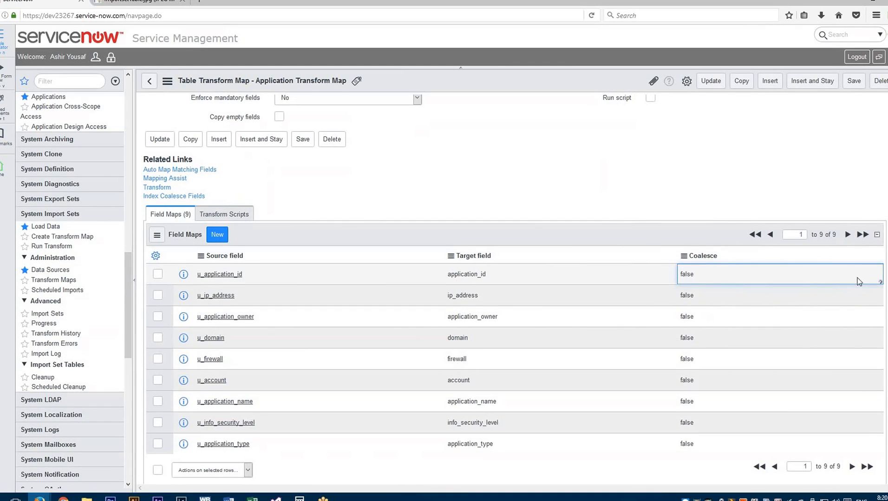
pyautogui.click(710, 276)
pyautogui.click(696, 288)
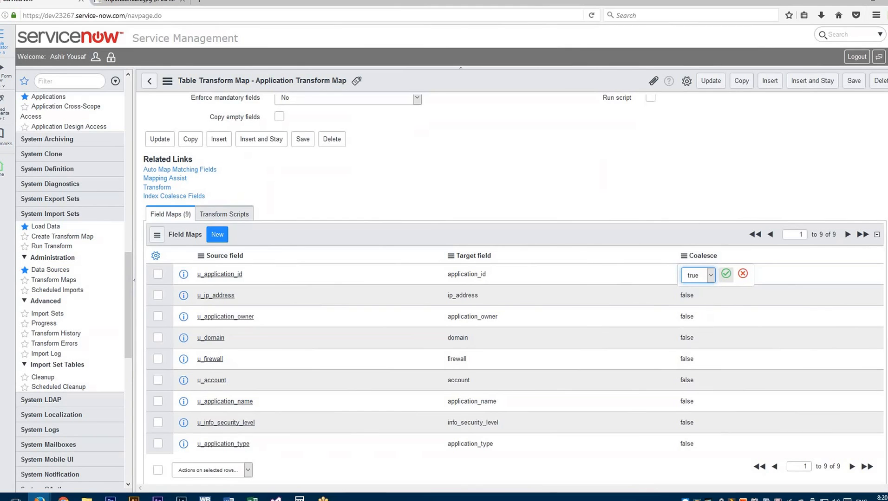
pyautogui.click(726, 274)
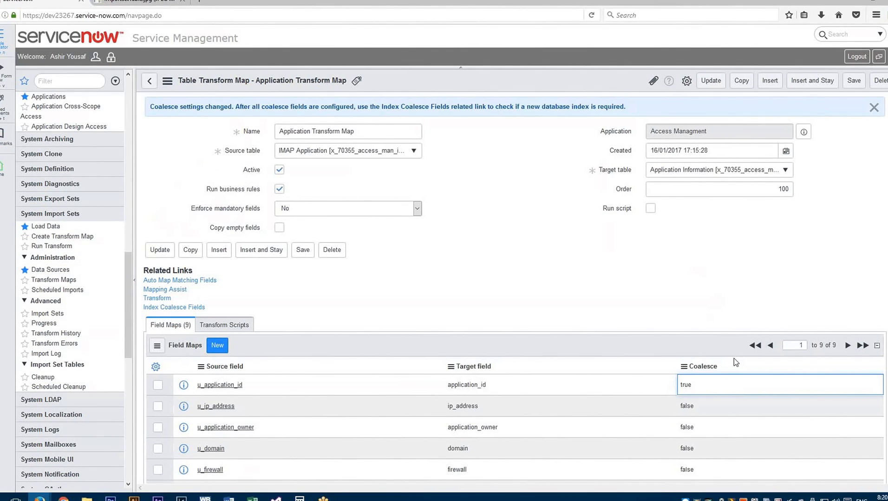
# - Set Coalesce to true for the u_ip_address field map
pyautogui.click(728, 367)
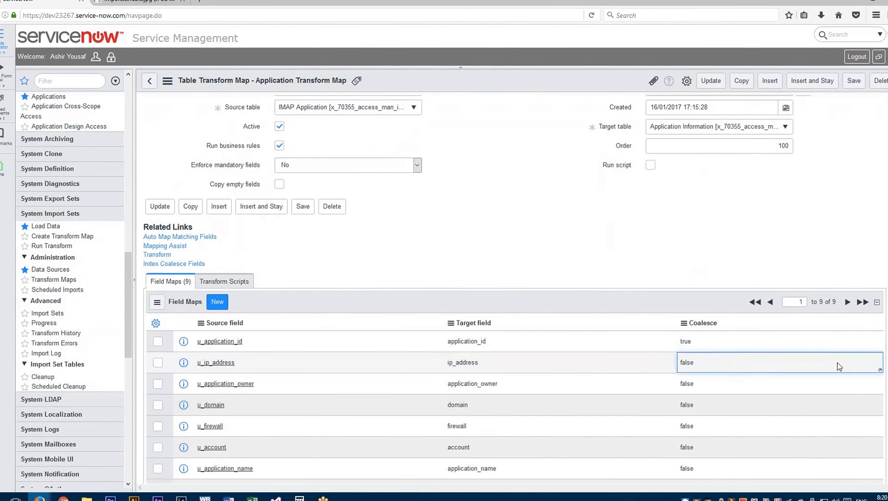
pyautogui.click(837, 364)
pyautogui.click(710, 364)
pyautogui.click(697, 377)
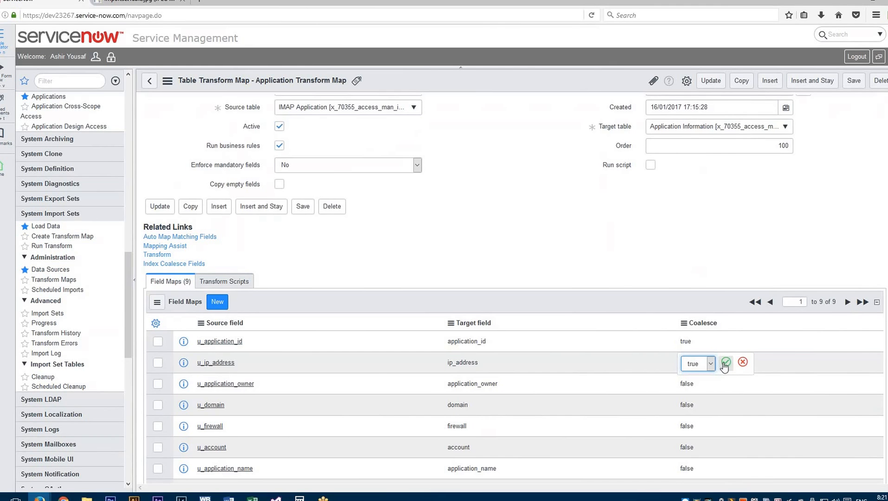
pyautogui.click(726, 362)
# - Set Coalesce back to false for the u_ip_address field map
pyautogui.scroll(-3, 728, 384)
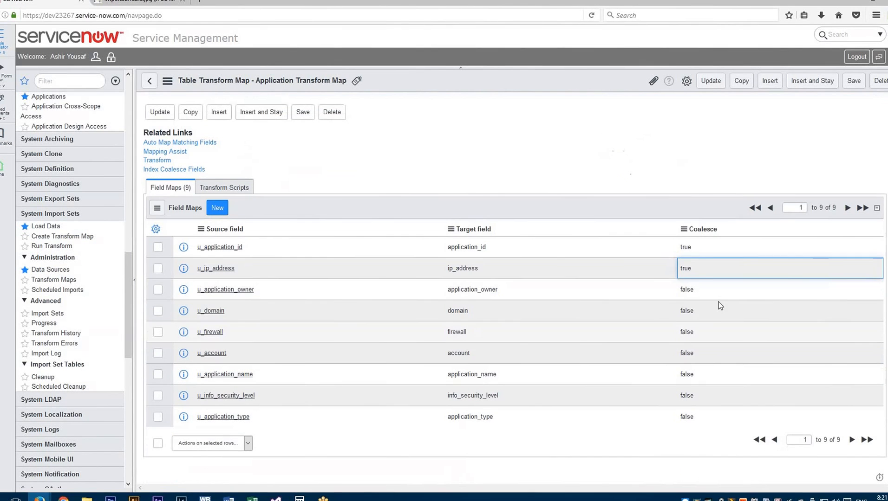
pyautogui.doubleClick(718, 273)
pyautogui.click(696, 269)
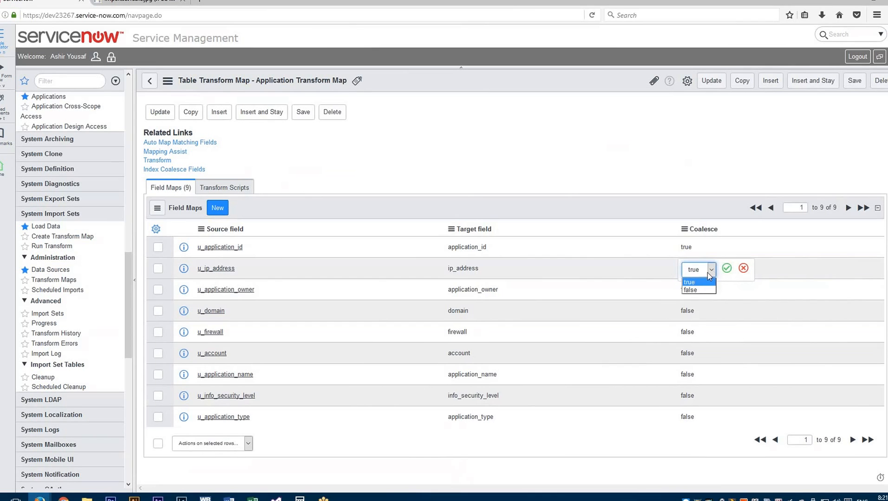
pyautogui.click(695, 291)
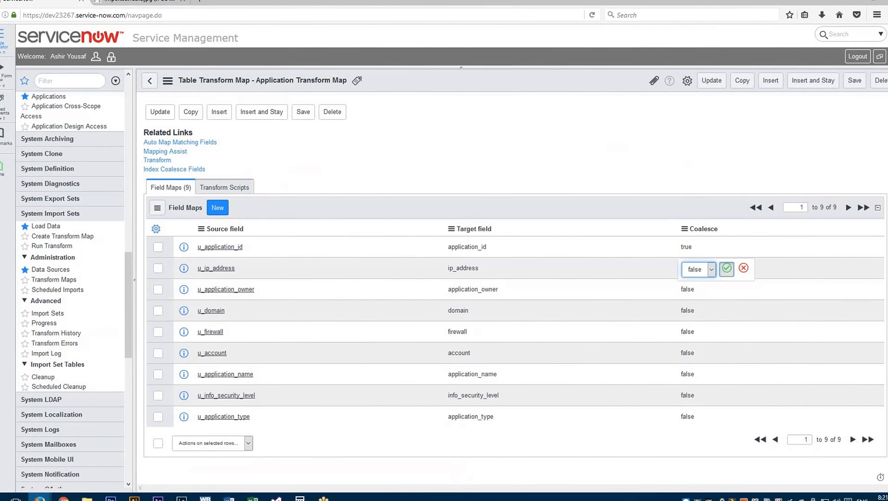
pyautogui.click(726, 268)
# - Check the Coalesce values of the field maps and save the transform map
pyautogui.scroll(-3, 635, 379)
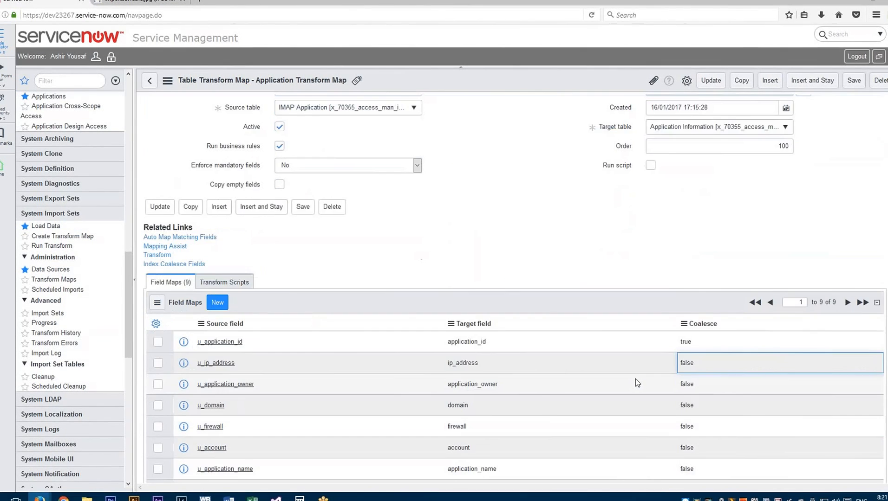
pyautogui.scroll(-2, 635, 381)
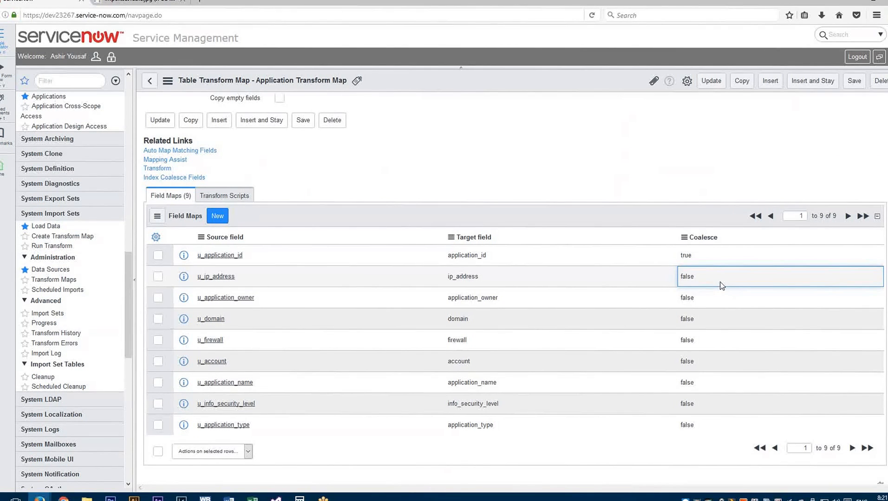
pyautogui.click(715, 258)
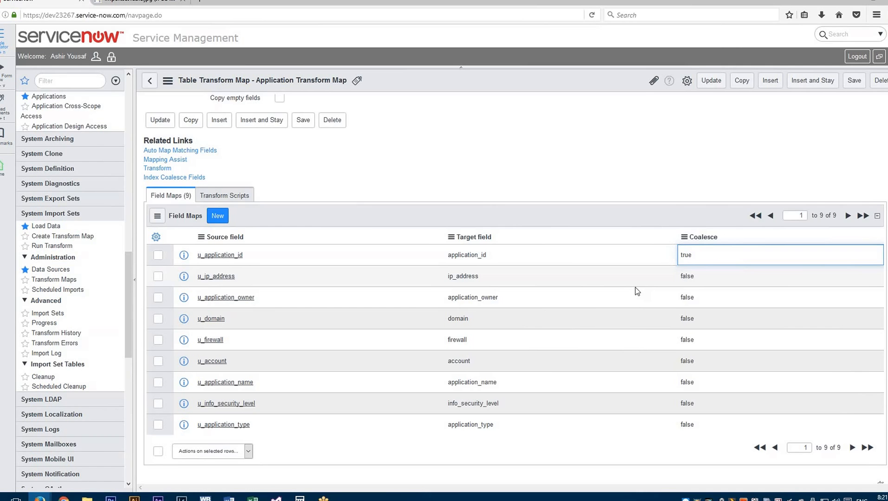
pyautogui.scroll(1, 637, 291)
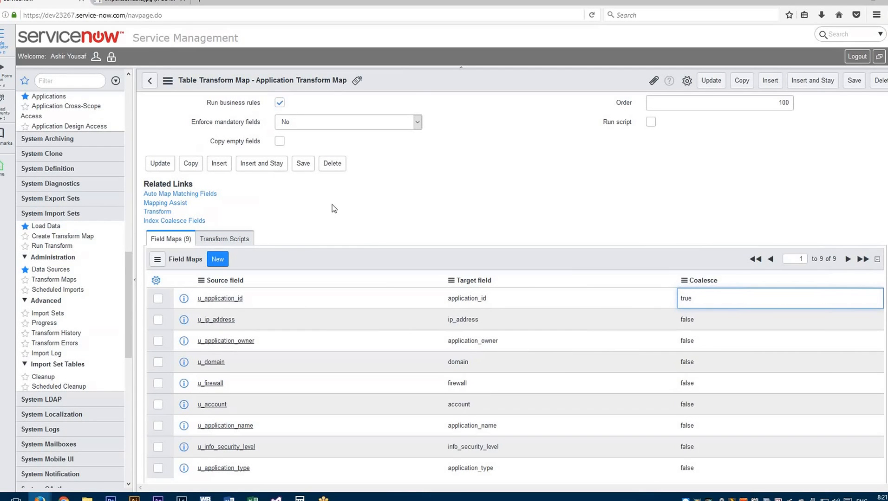
pyautogui.click(303, 164)
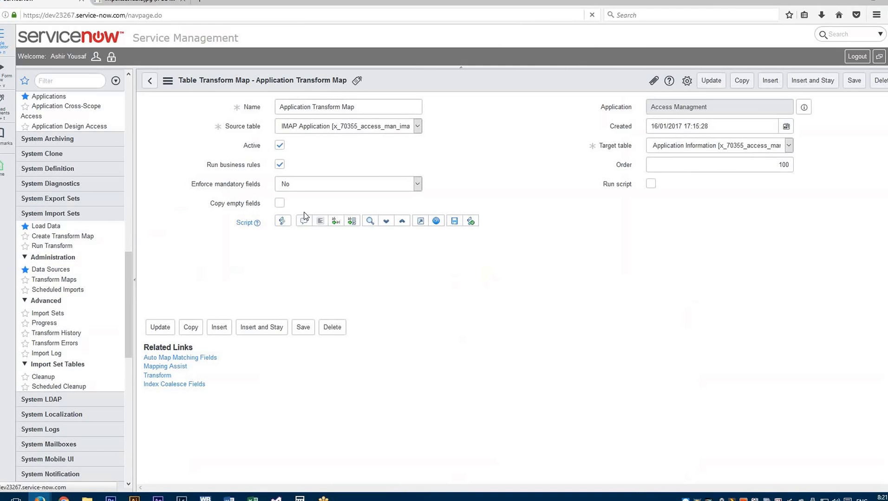
# - Switch to Excel and check the Application Owner column of Book1.xlsx for blank entries
pyautogui.hotkey('alt', 'Tab')
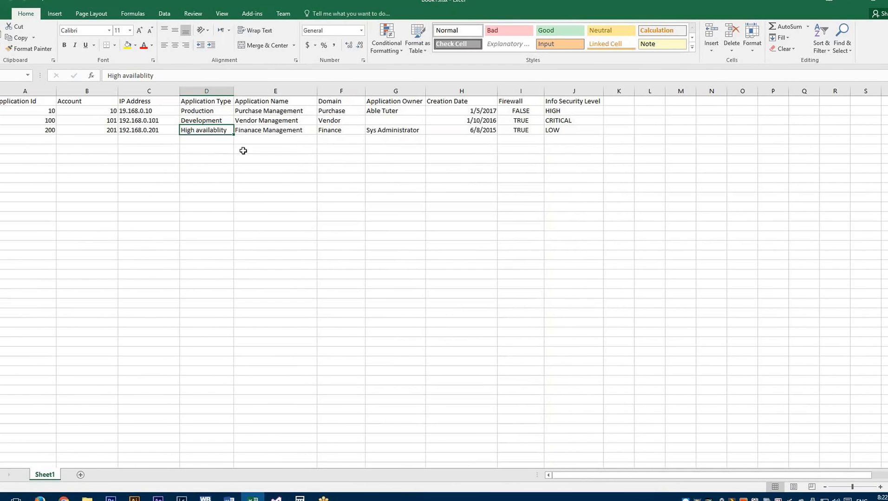
pyautogui.click(383, 123)
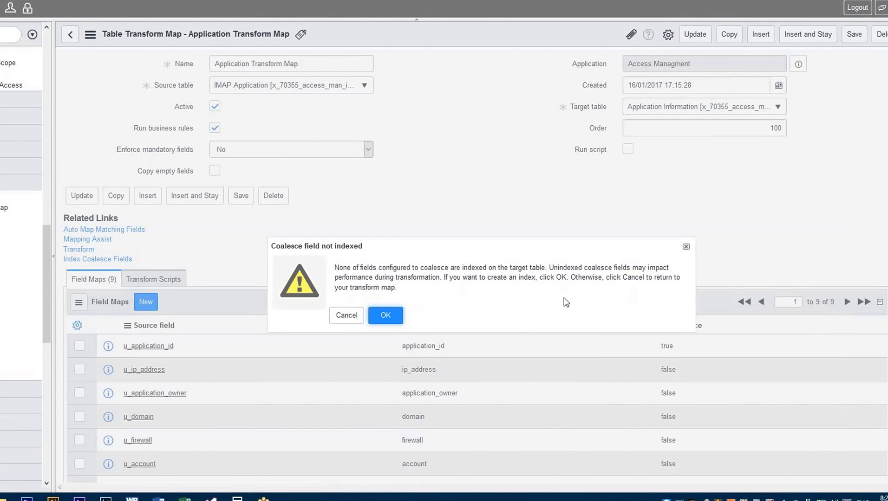
# - Decline creating an index for the coalesce field and return to the transform map
pyautogui.click(344, 320)
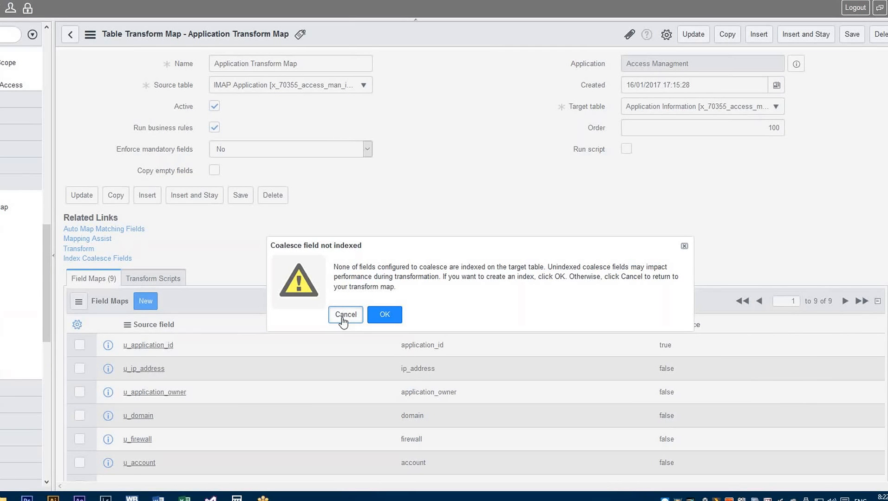
pyautogui.click(345, 316)
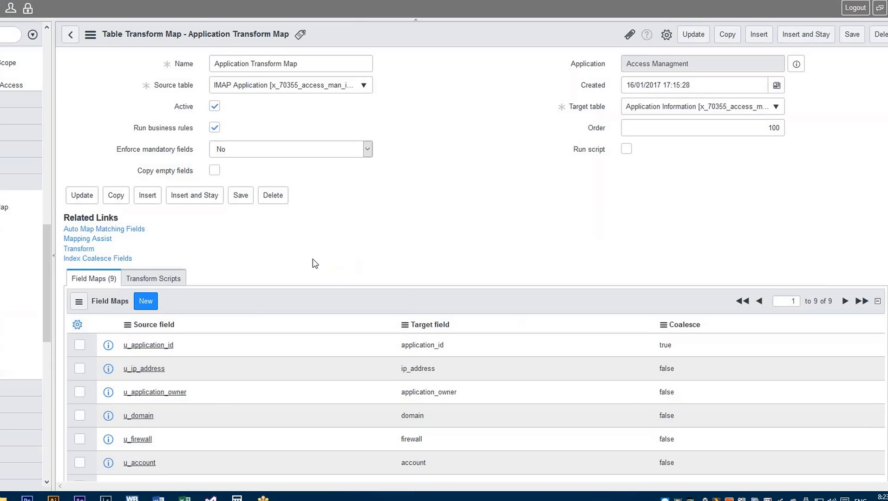
pyautogui.scroll(-2, 314, 263)
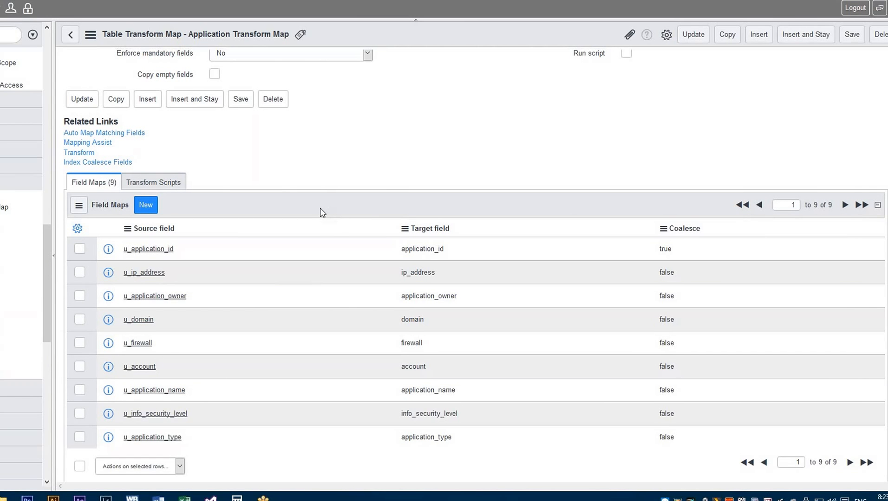
pyautogui.rightClick(320, 208)
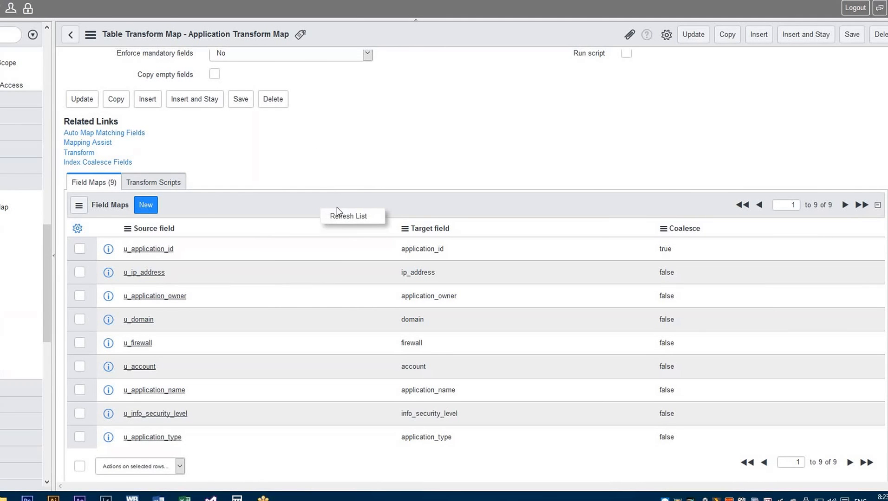
pyautogui.scroll(2, 371, 139)
pyautogui.rightClick(409, 43)
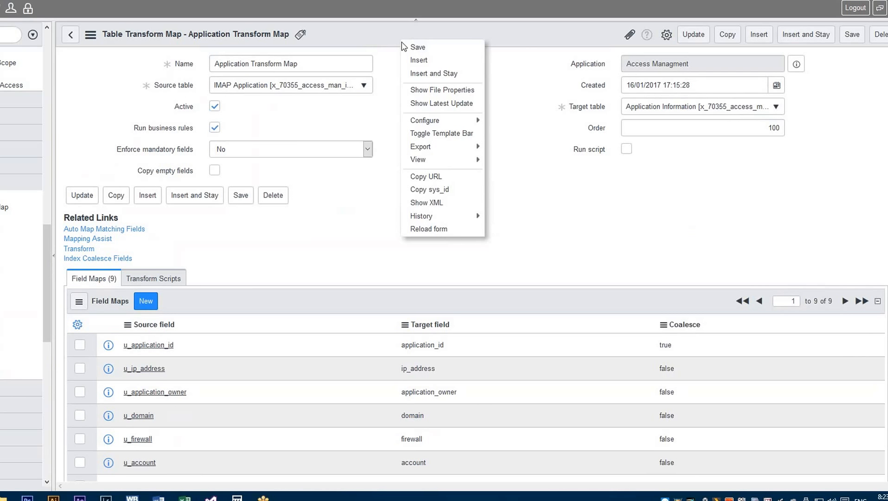
pyautogui.click(232, 133)
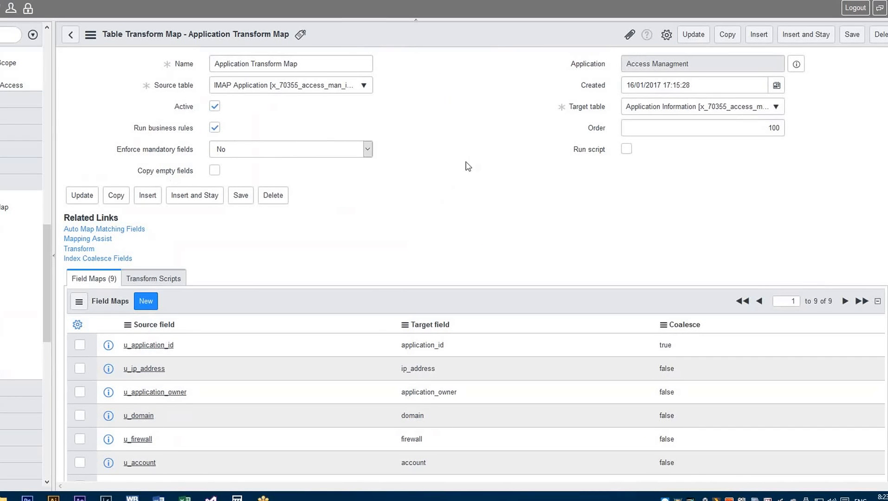
# - Enable Run script for the transform map and examine the source and target parameters of the transformRow function
pyautogui.click(627, 151)
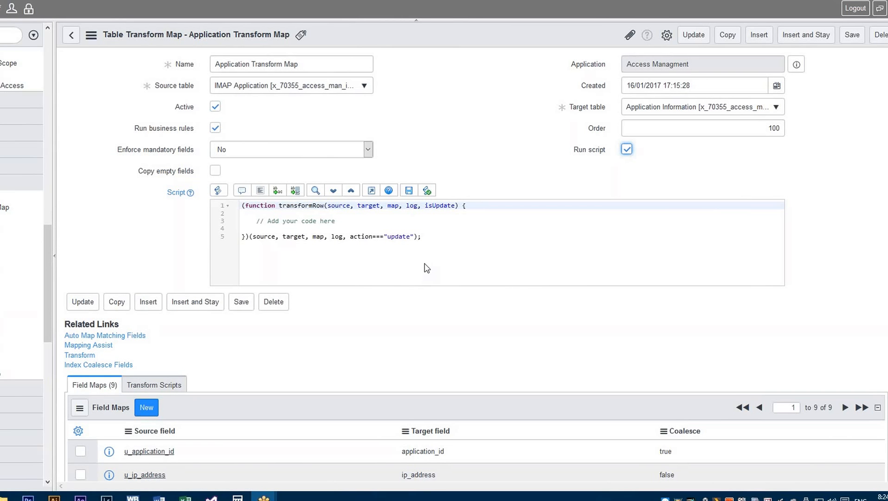
pyautogui.click(471, 205)
pyautogui.click(295, 231)
pyautogui.hotkey('ctrl', 'a')
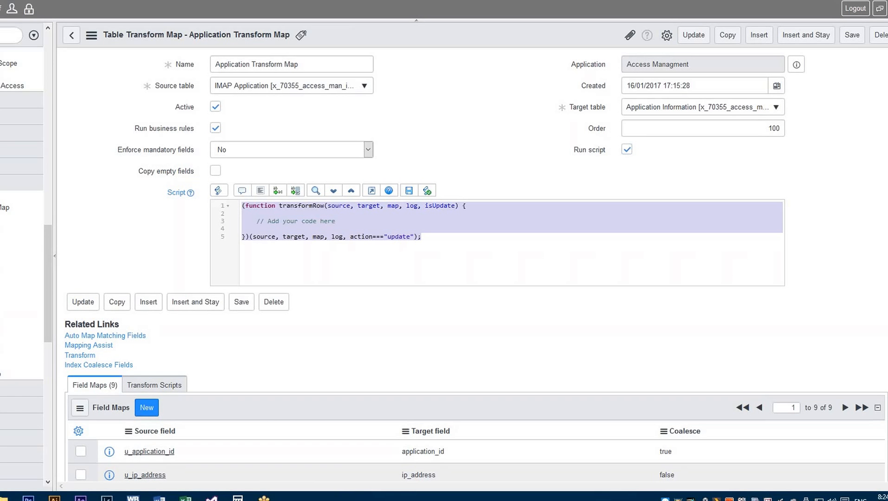
pyautogui.doubleClick(343, 209)
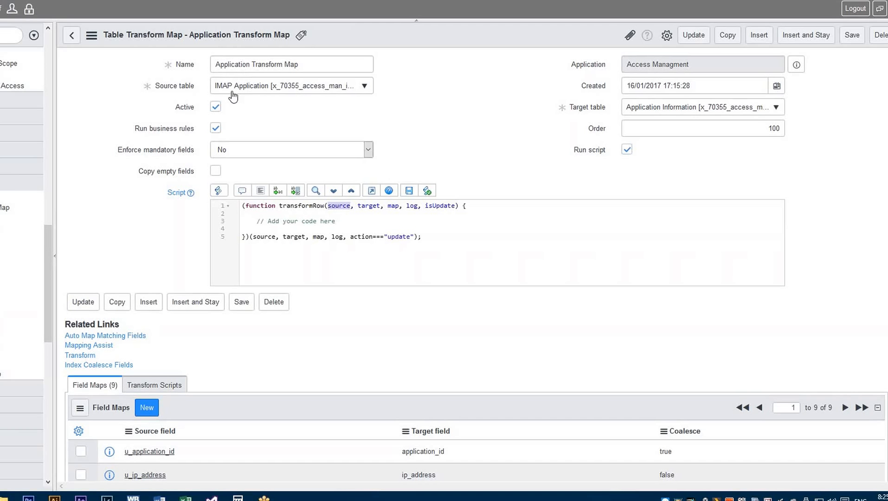
pyautogui.doubleClick(363, 207)
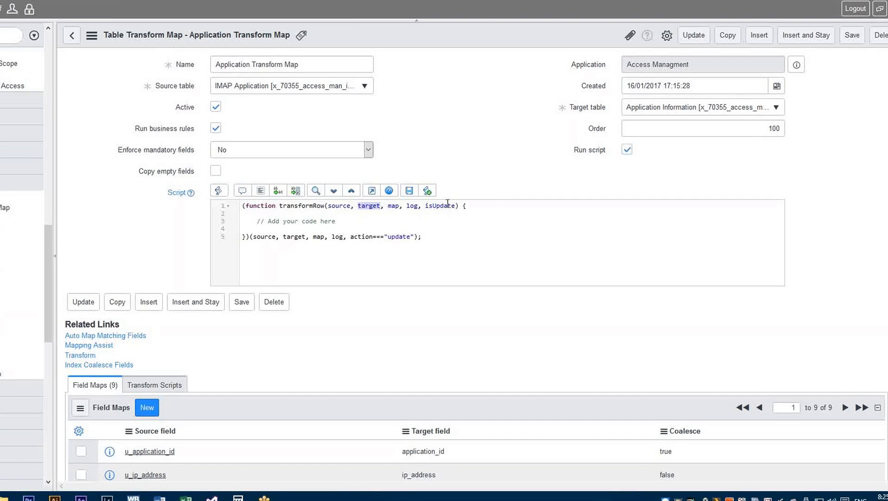
# - Remove the placeholder comment "// Add your code here" from the transform script and add an empty line in the function body
pyautogui.click(353, 222)
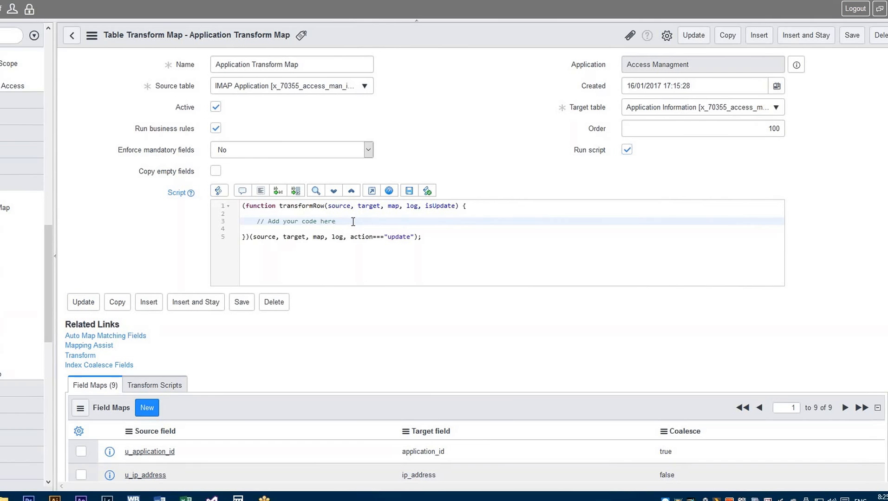
pyautogui.hotkey('shift', 'Home')
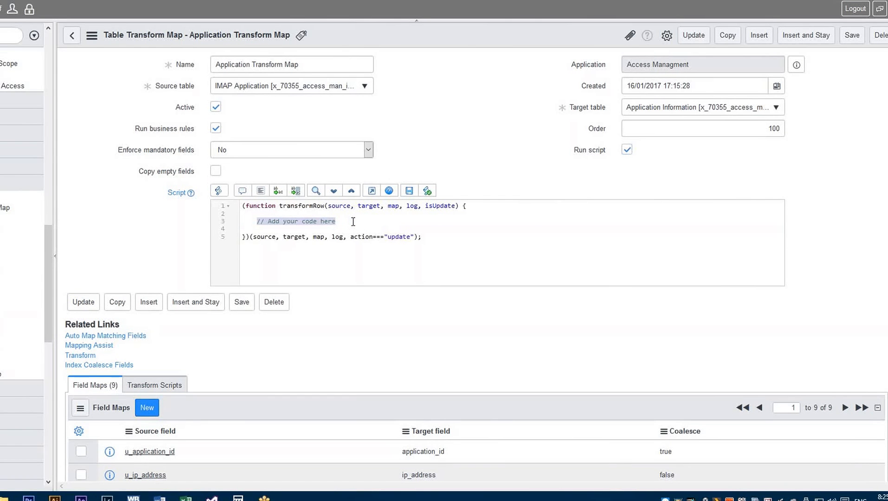
pyautogui.press('BackSpace')
pyautogui.press('Up')
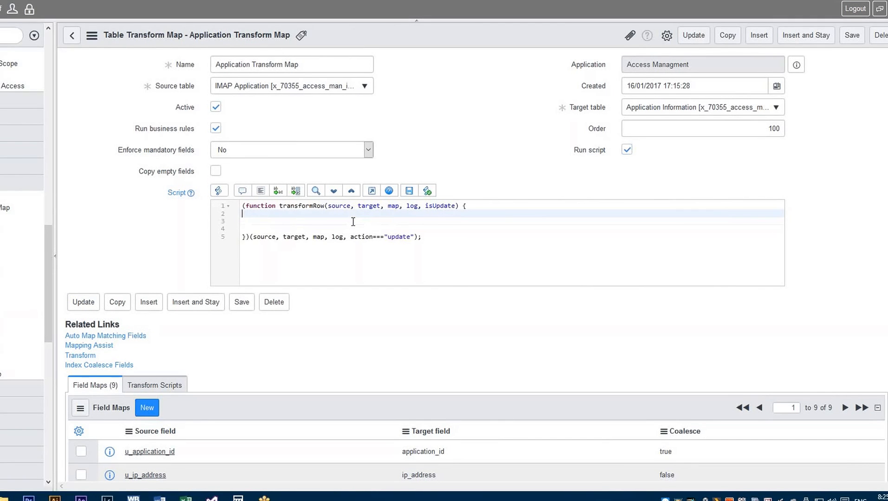
pyautogui.press('Return')
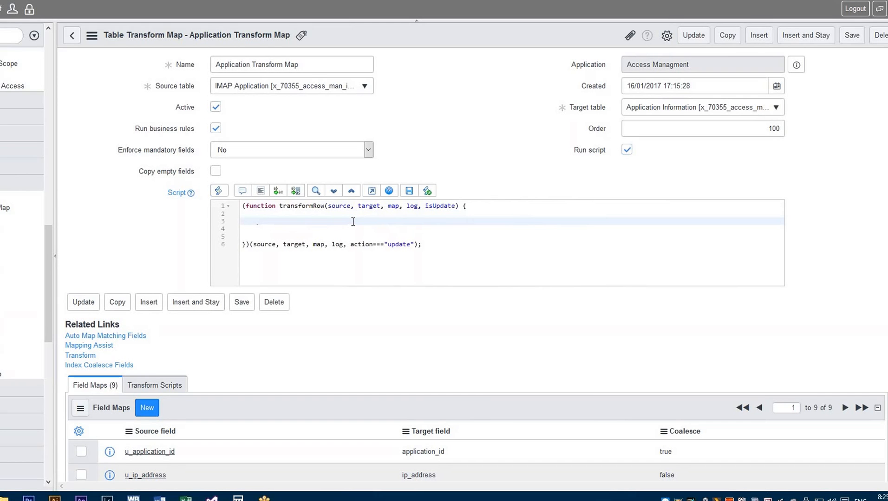
# - Add a comment inside transformRow stating that a blank application owner gets a default person's name, followed by a new line
pyautogui.write('if applicationowner  is bla')
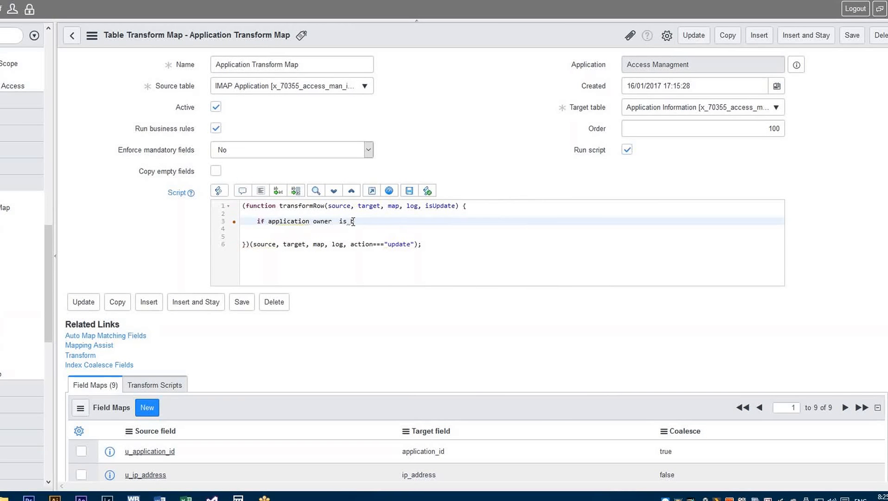
pyautogui.write('nk')
pyautogui.write(' put name as r')
pyautogui.write('ahul')
pyautogui.write('//')
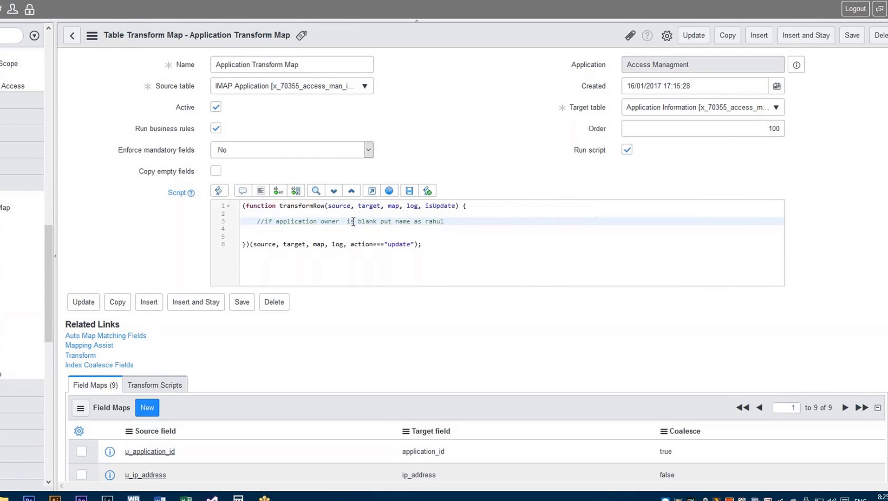
pyautogui.press('End')
pyautogui.press('Return')
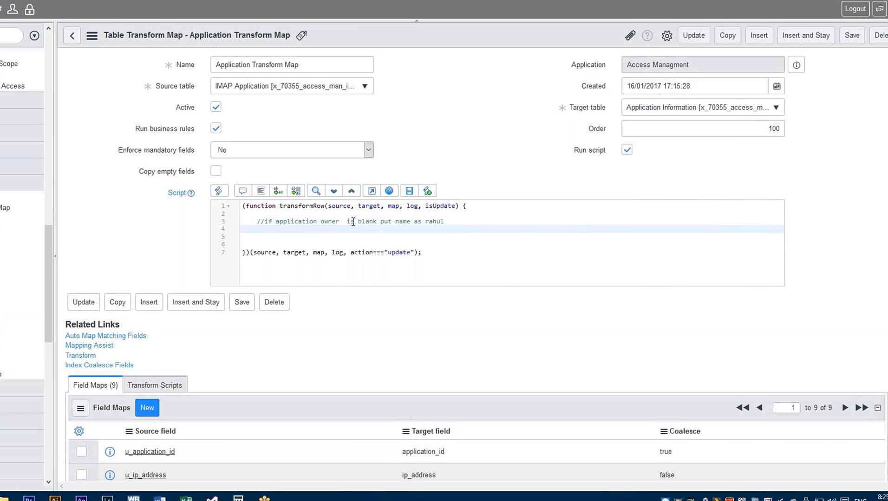
# - Begin an if statement and reword the comment above it to specify the source application owner and the target application owner name
pyautogui.write('if(')
pyautogui.click(276, 220)
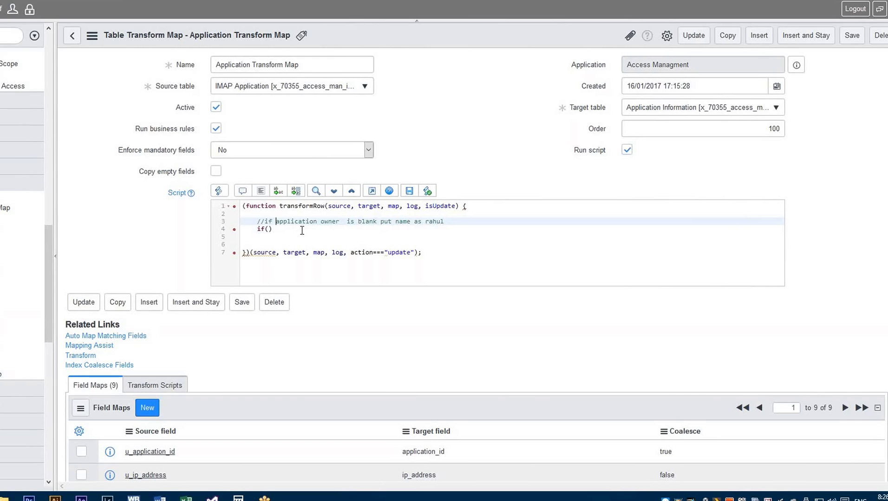
pyautogui.write('source')
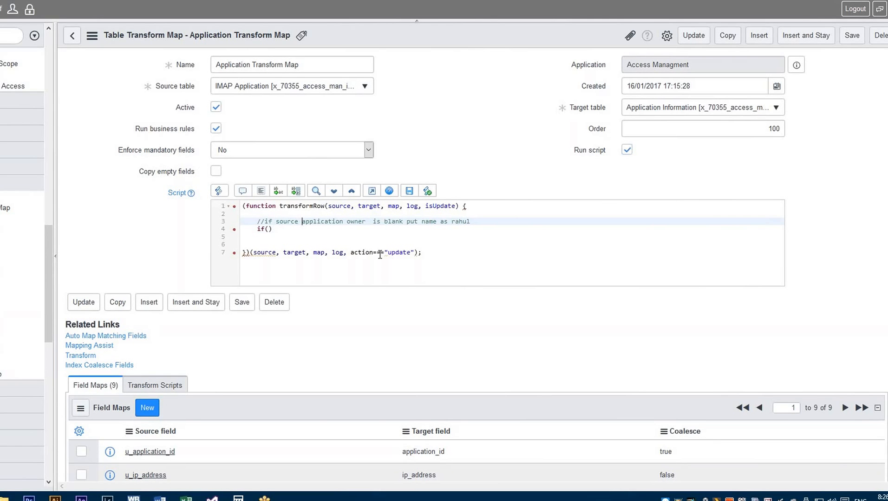
pyautogui.click(422, 221)
pyautogui.write('target application owener')
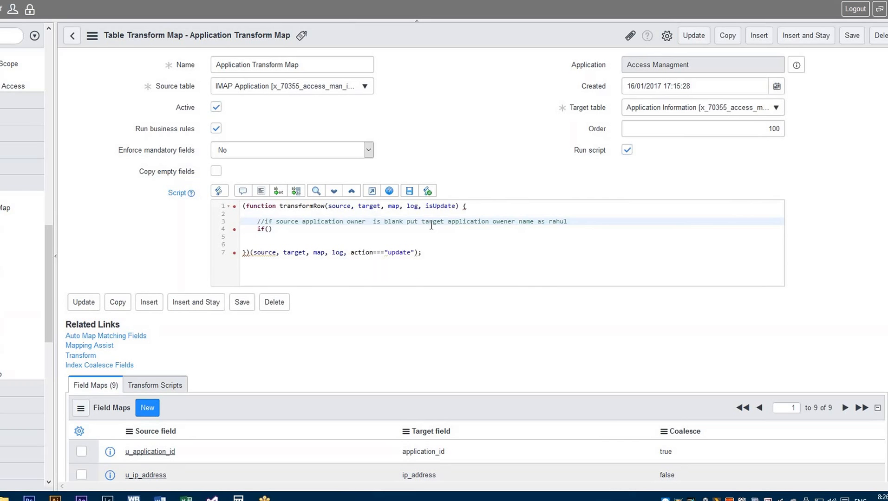
# - Start the if condition with "source." and look up the application owner's source field name in the field maps
pyautogui.click(301, 230)
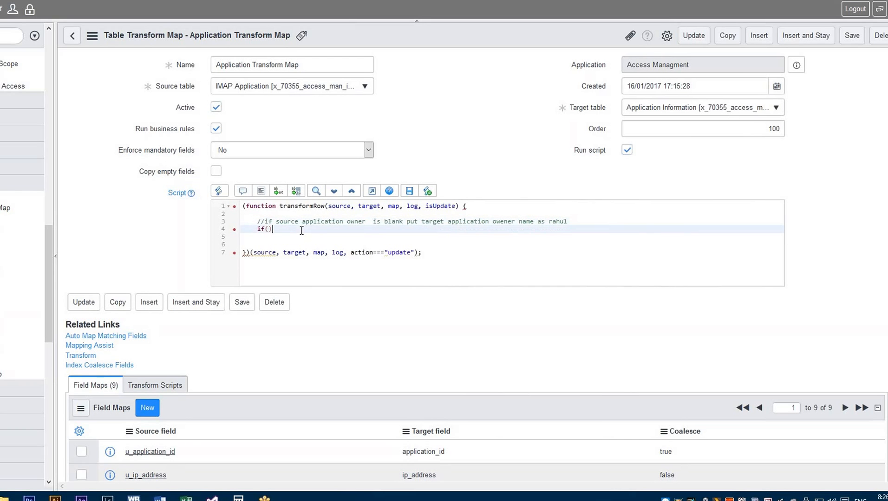
pyautogui.press('BackSpace')
pyautogui.write('sour')
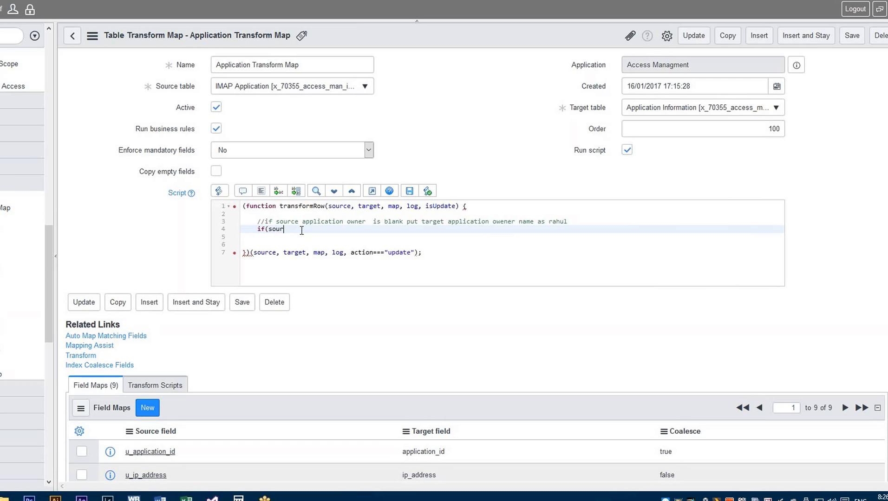
pyautogui.write('ce.')
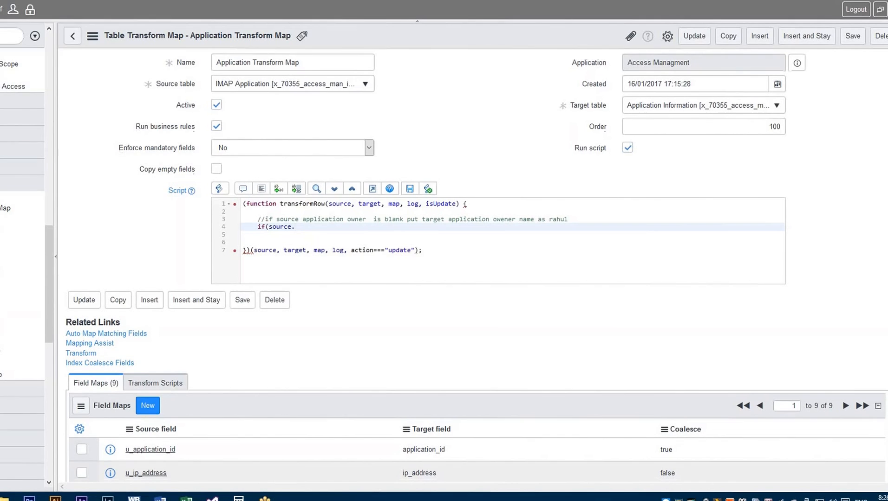
pyautogui.scroll(-2, 464, 279)
pyautogui.scroll(-3, 465, 278)
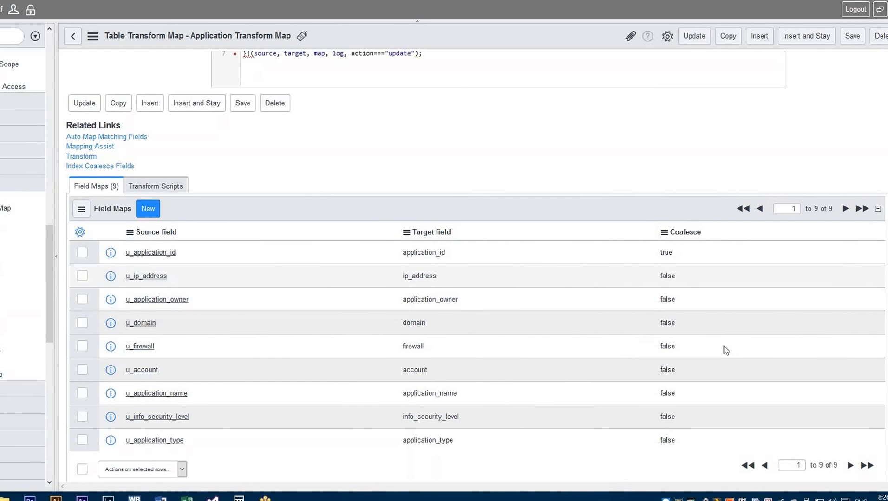
pyautogui.scroll(1, 477, 266)
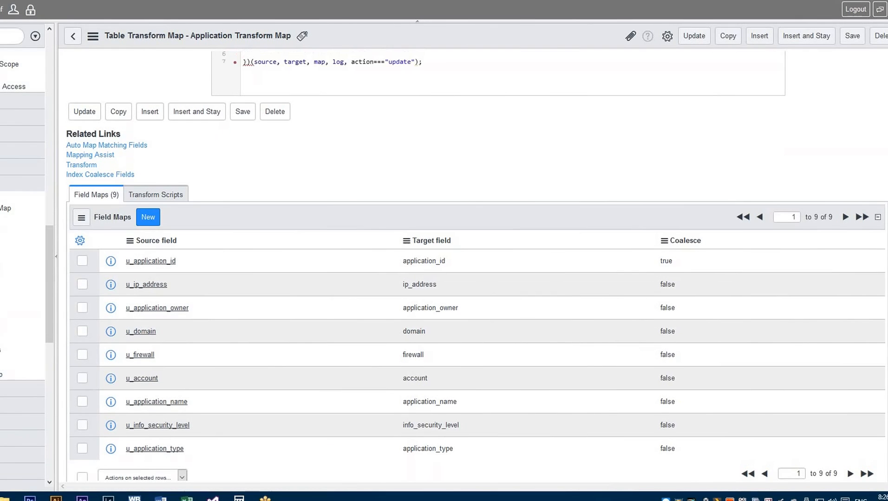
pyautogui.scroll(5, 631, 241)
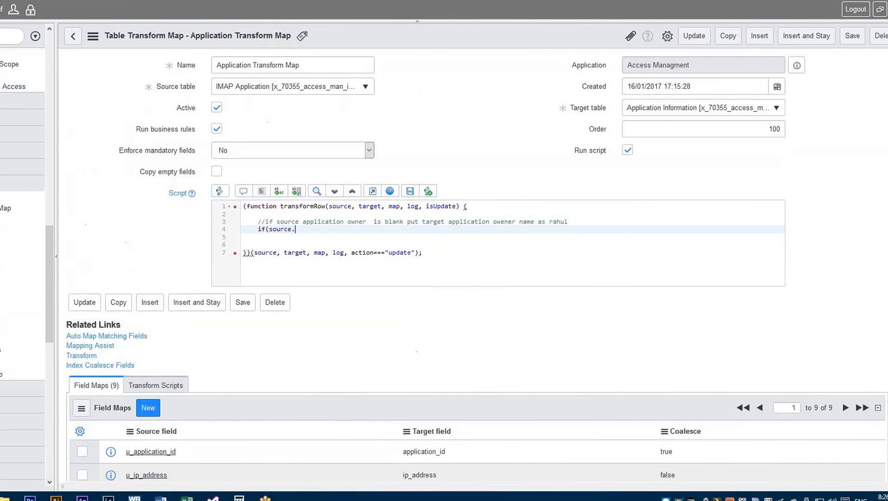
# - Complete the if condition to test whether source.u_application_owner == ""
pyautogui.write('u_')
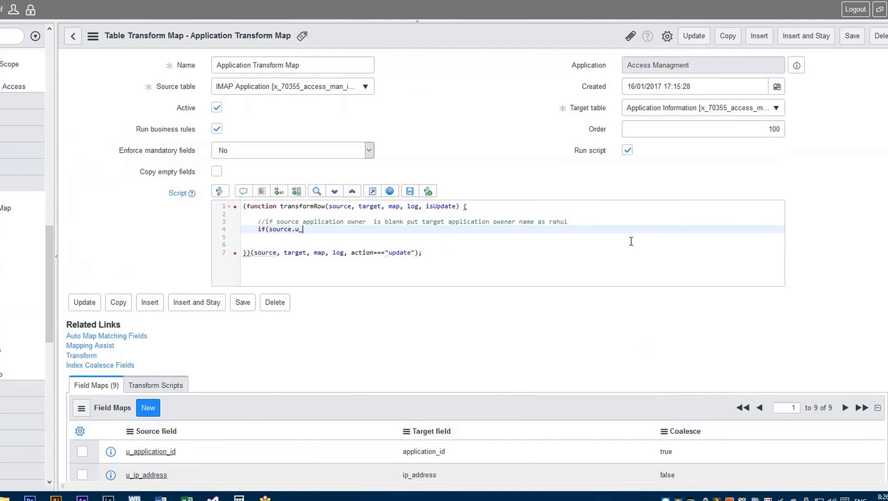
pyautogui.write('application_owner =')
pyautogui.press('BackSpace')
pyautogui.write('= "")')
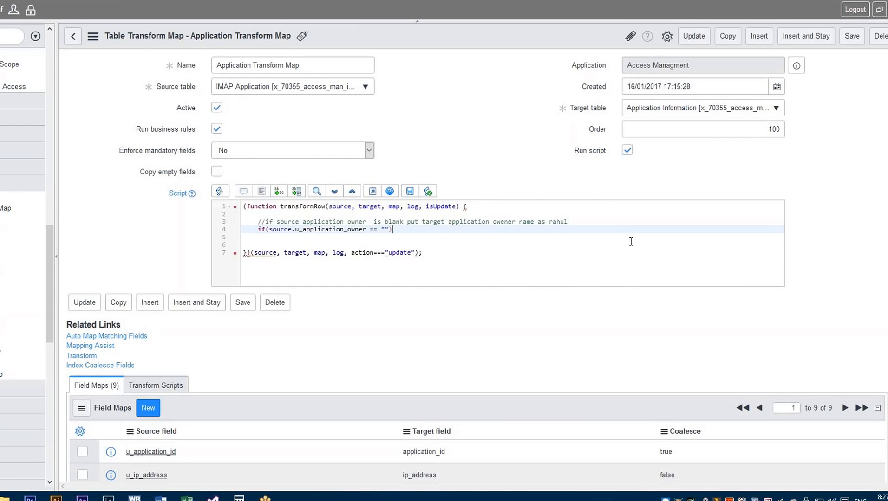
# - Add a line under the if condition that references target.application_owner
pyautogui.press('Return')
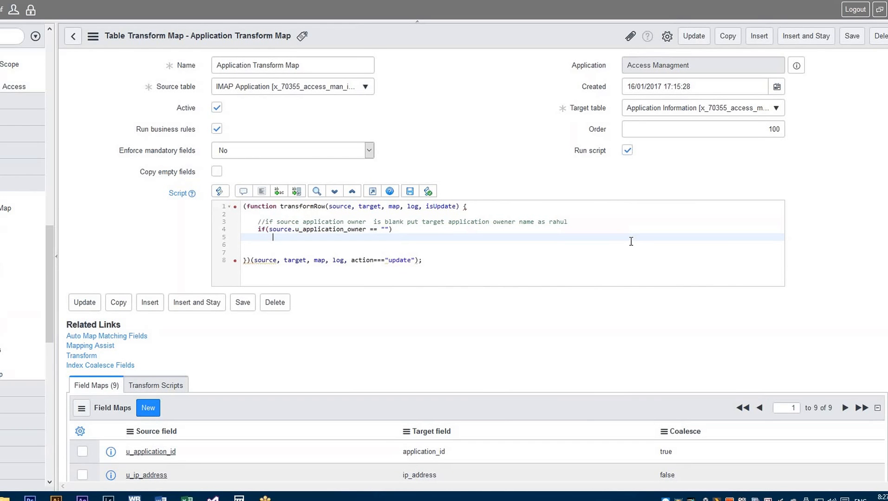
pyautogui.write('target.')
pyautogui.write('app')
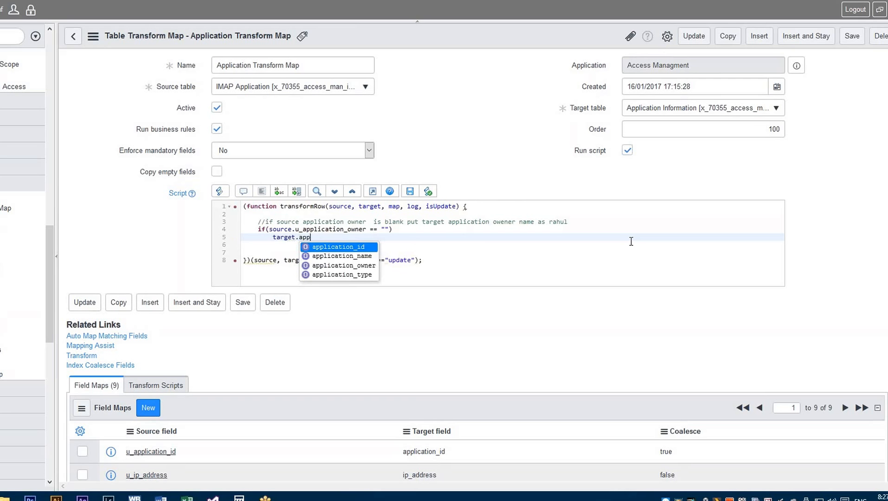
pyautogui.write('lica')
pyautogui.press('Down')
pyautogui.press('Down')
pyautogui.press('Return')
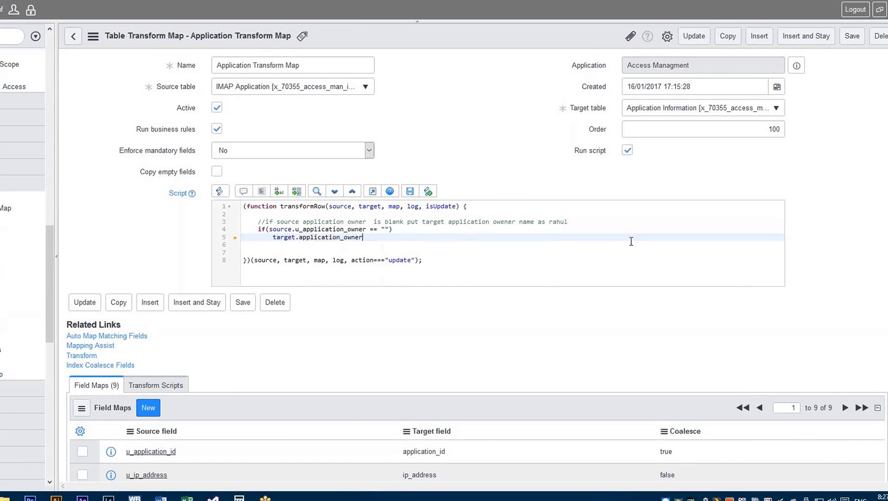
# - Assign the default owner's full name as a quoted string to target.application_owner, ending the statement with a semicolon
pyautogui.write('=')
pyautogui.write(' ""')
pyautogui.write(';')
pyautogui.write('R')
pyautogui.press('BackSpace')
pyautogui.press('Left')
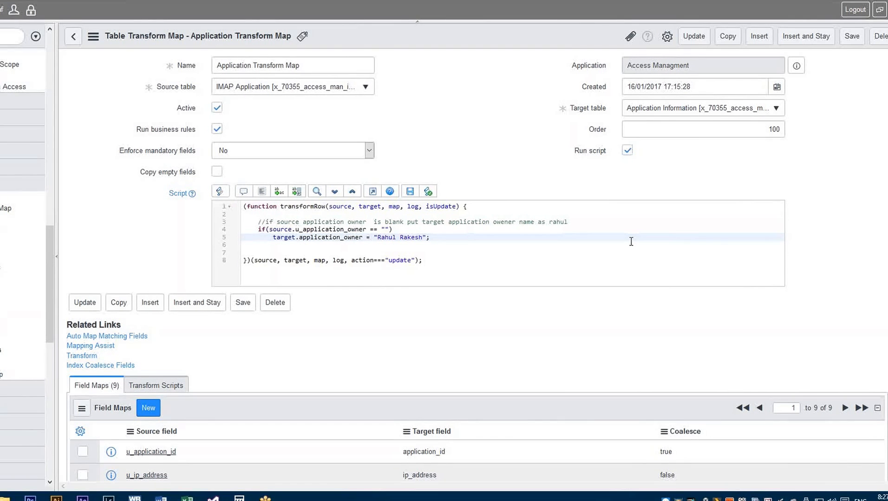
# - Format the transform script's code and save the transform map
pyautogui.click(574, 252)
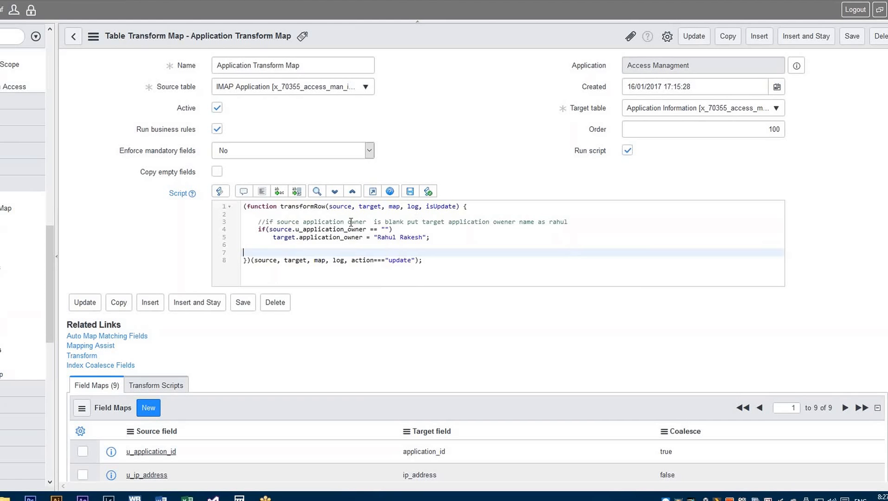
pyautogui.click(261, 198)
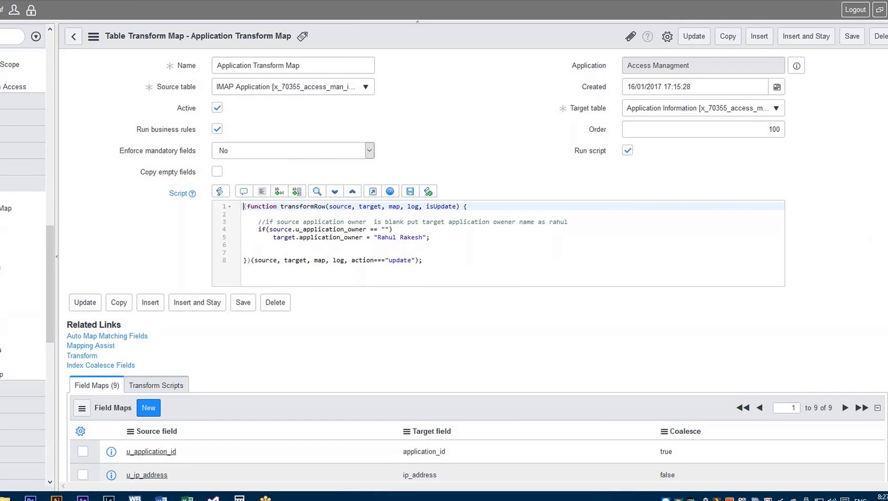
pyautogui.rightClick(495, 40)
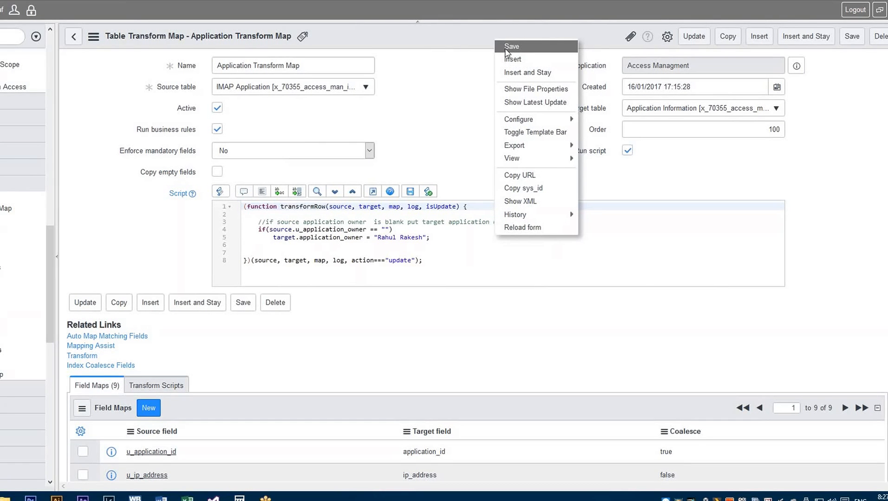
pyautogui.click(506, 48)
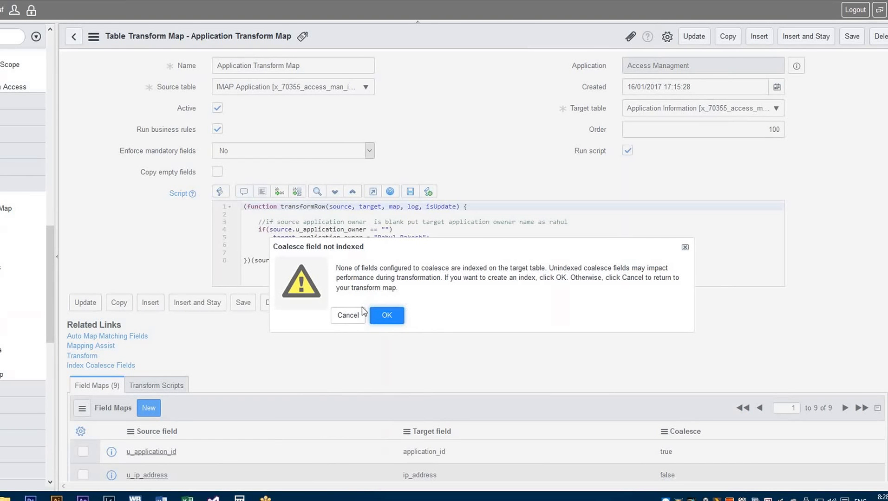
# - Create an index on the Application ID coalesce field of Application Information with the Do not notify me option
pyautogui.click(380, 319)
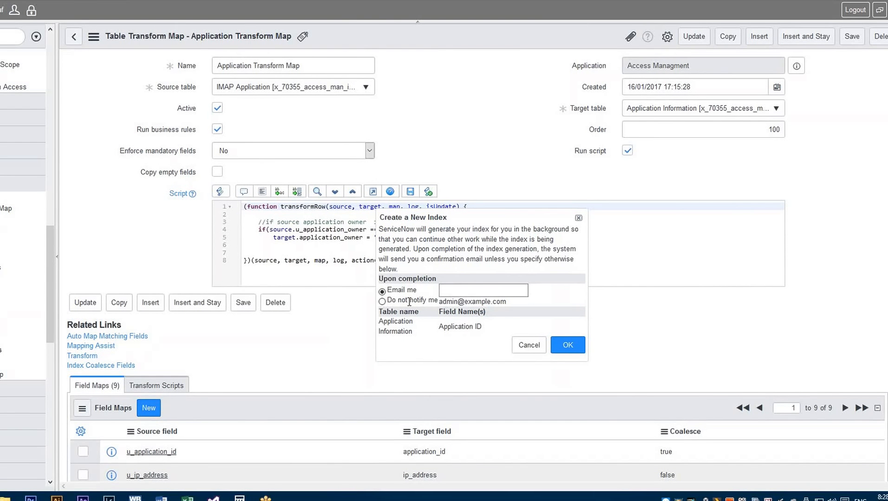
pyautogui.click(382, 302)
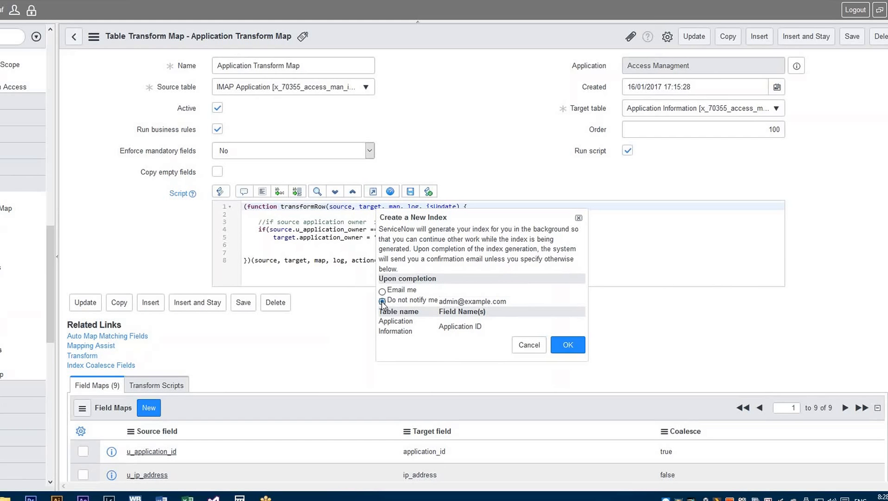
pyautogui.click(569, 346)
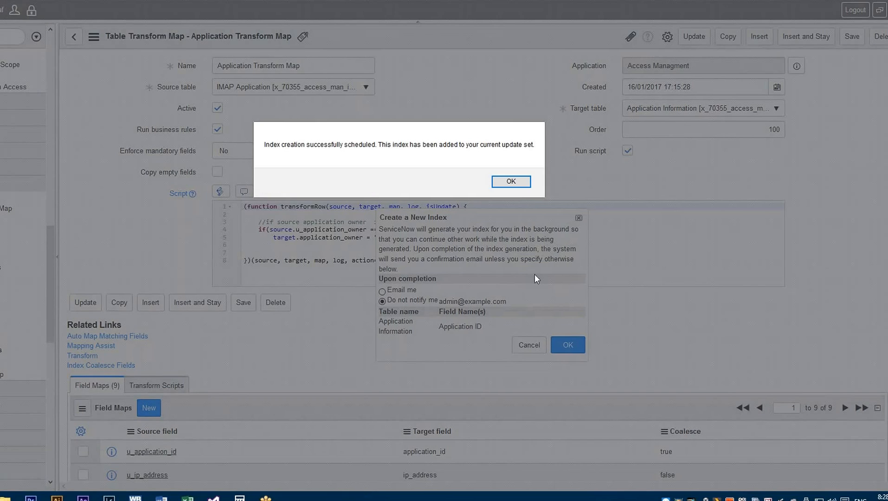
pyautogui.click(511, 182)
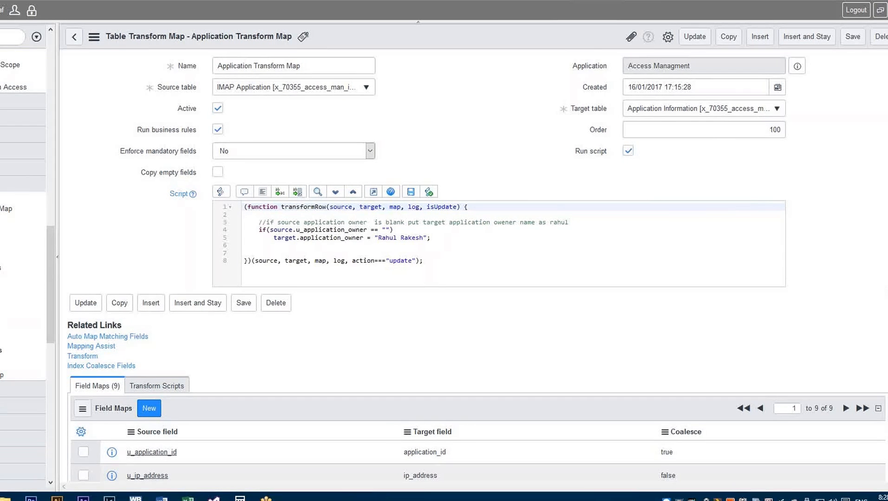
# - Review the field maps, then run the transform on import set ISET0010001 with Application Transform Map
pyautogui.scroll(-1, 464, 260)
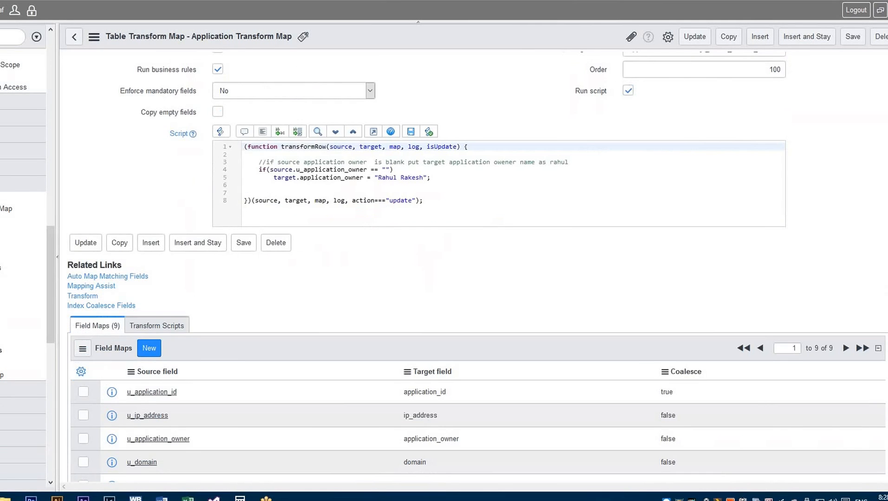
pyautogui.scroll(-3, 464, 260)
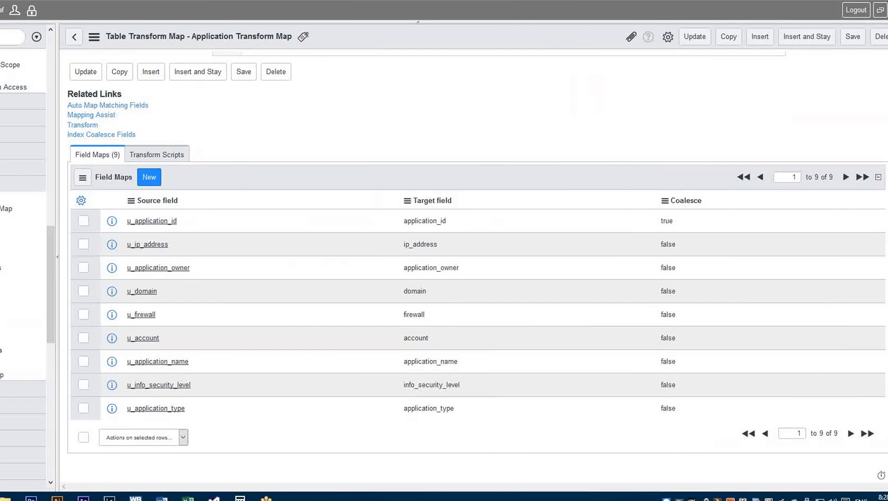
pyautogui.scroll(1, 465, 260)
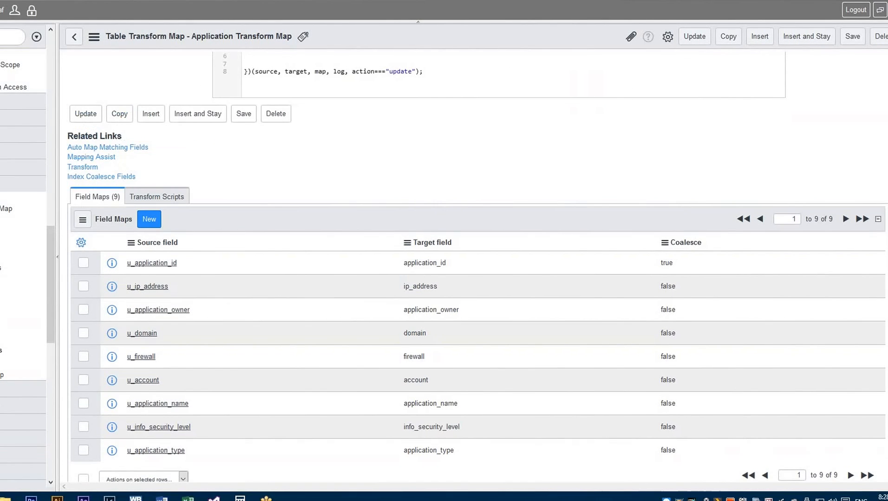
pyautogui.scroll(3, 464, 260)
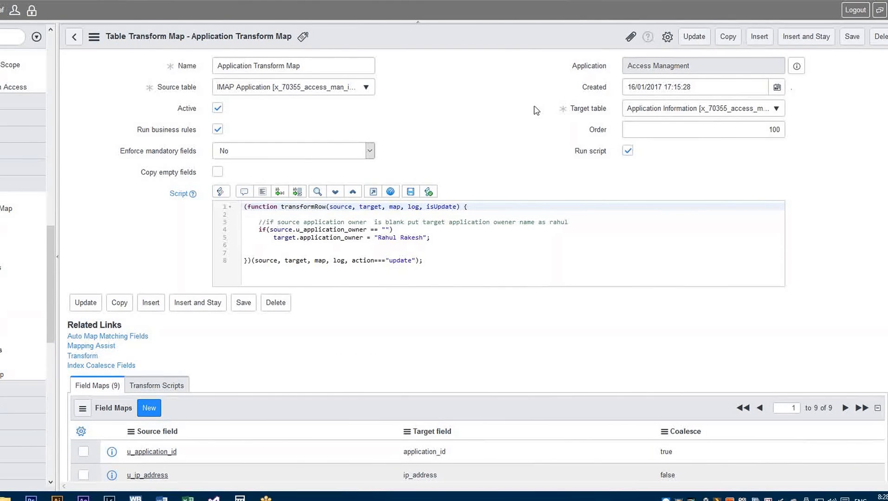
pyautogui.click(87, 357)
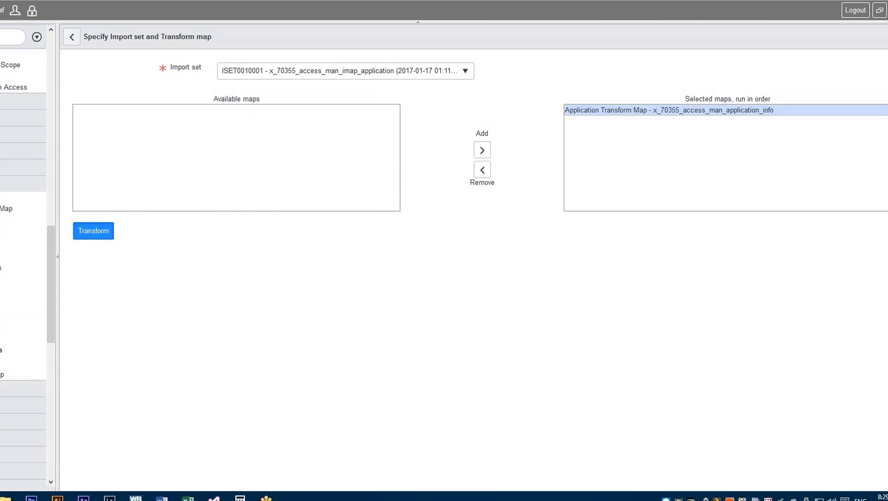
pyautogui.click(94, 231)
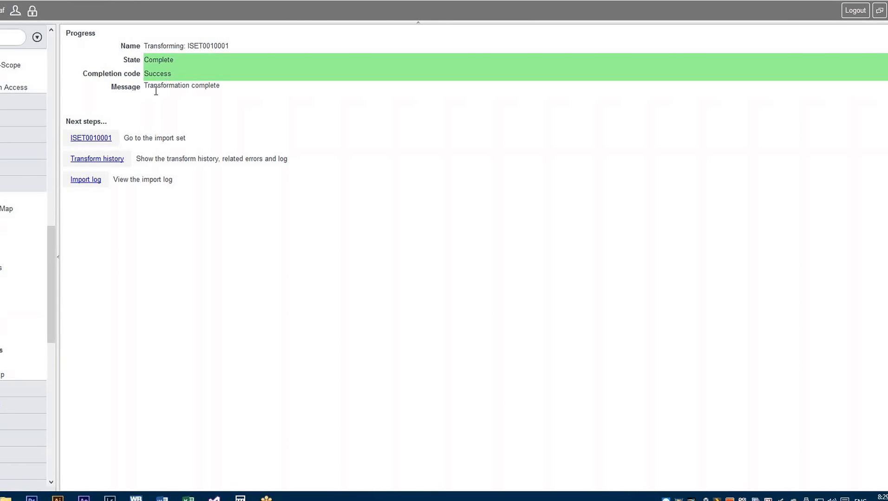
# - Open the import log and examine its messages about the transform of the import set
pyautogui.click(88, 182)
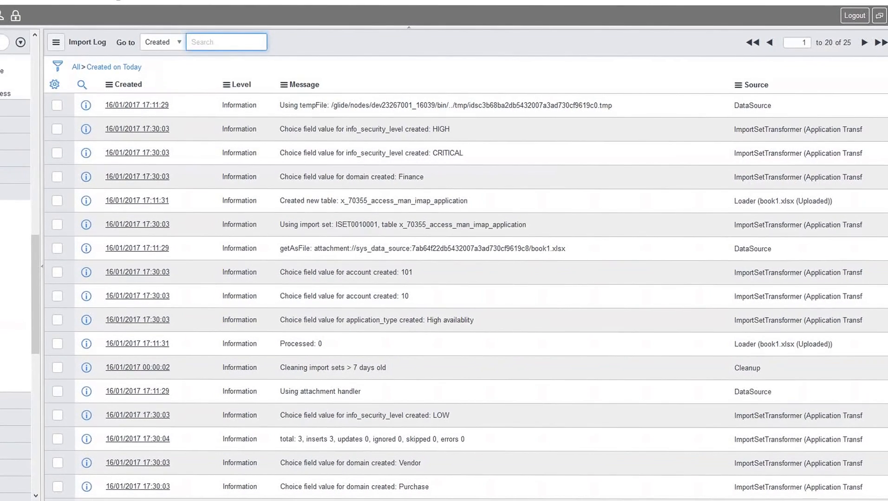
pyautogui.scroll(-1, 466, 292)
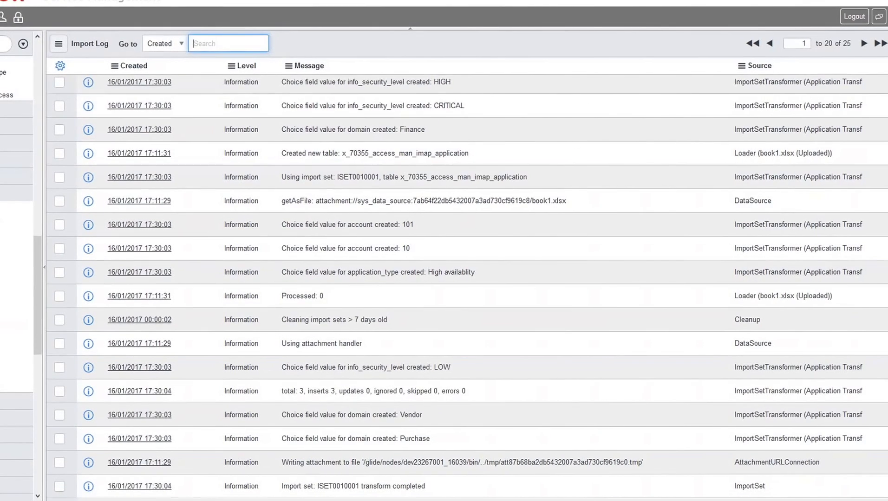
pyautogui.scroll(-3, 467, 279)
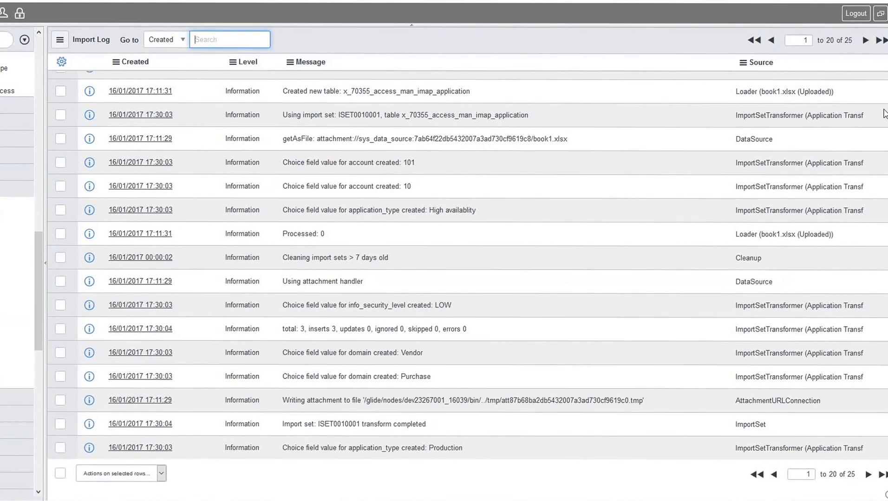
pyautogui.scroll(5, 220, 140)
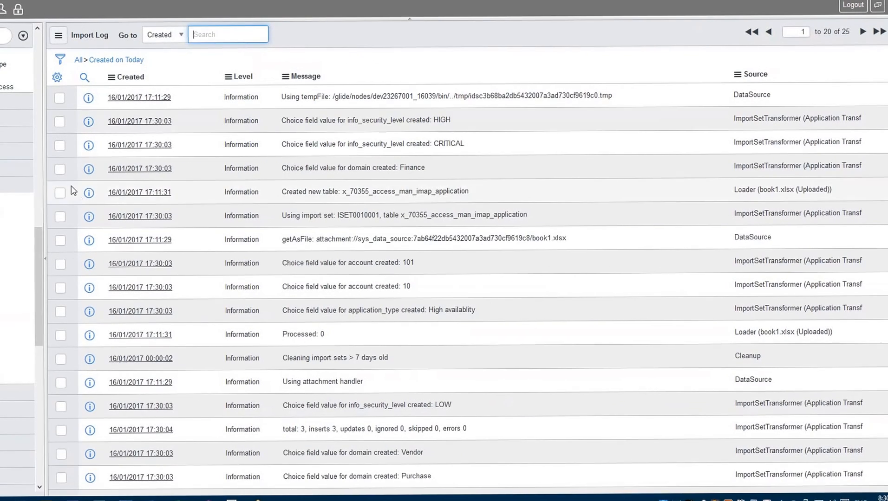
# - Open the Application Information form under Access Management
pyautogui.scroll(3, 33, 194)
pyautogui.scroll(5, 33, 194)
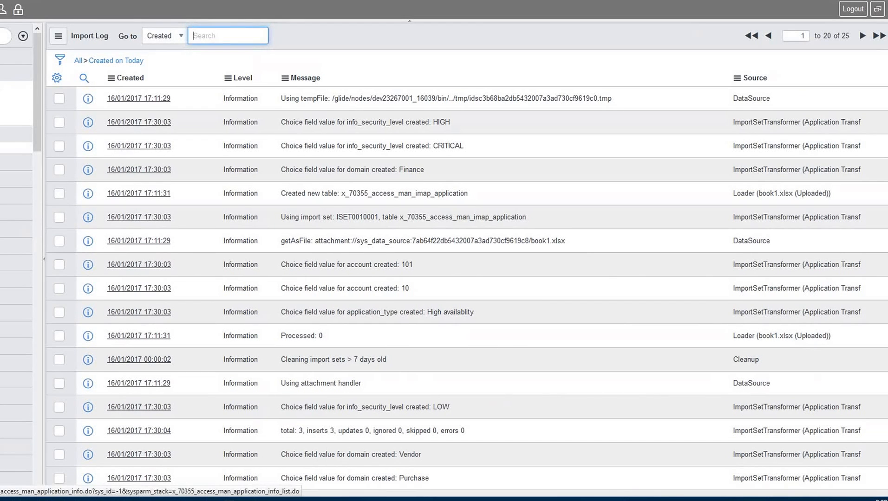
pyautogui.click(0, 87)
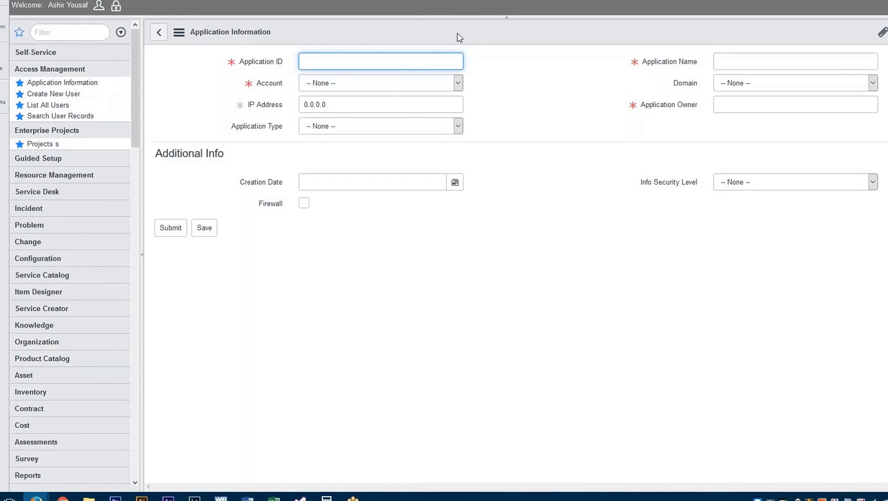
# - List the Application Information records and compare the Application Owner of Application ID 100 with its row in Book1.xlsx
pyautogui.click(179, 33)
pyautogui.click(179, 34)
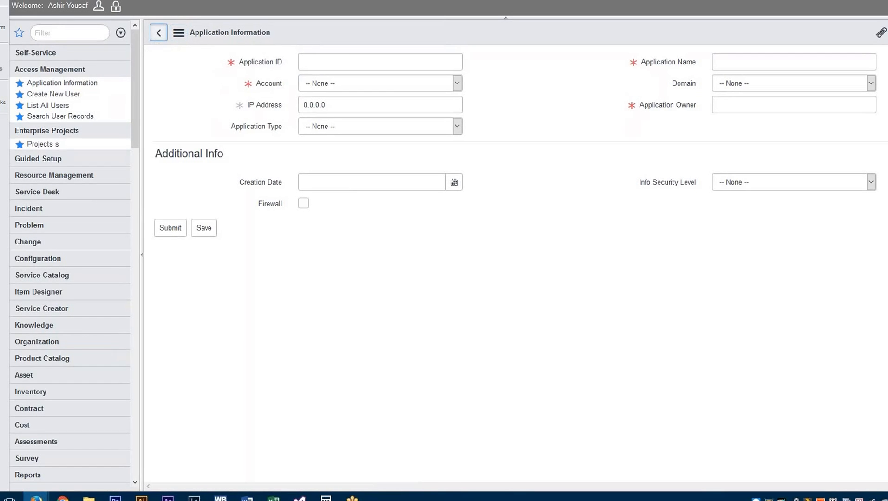
pyautogui.rightClick(483, 27)
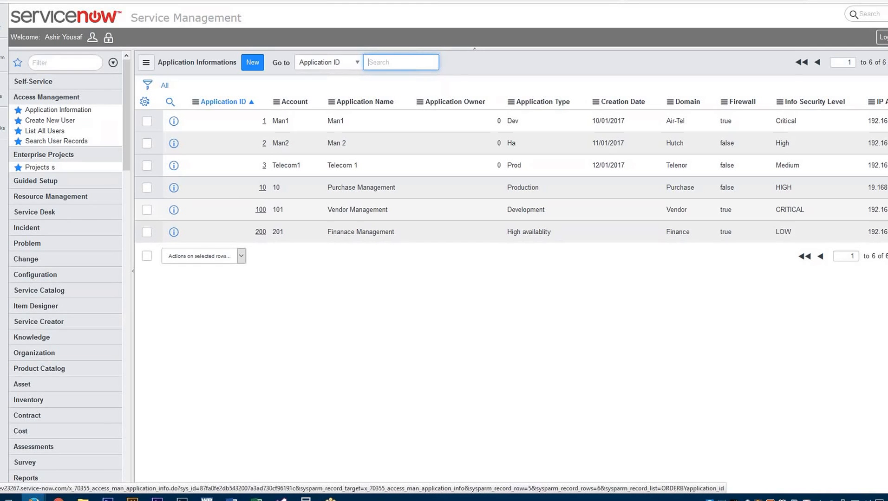
pyautogui.click(261, 209)
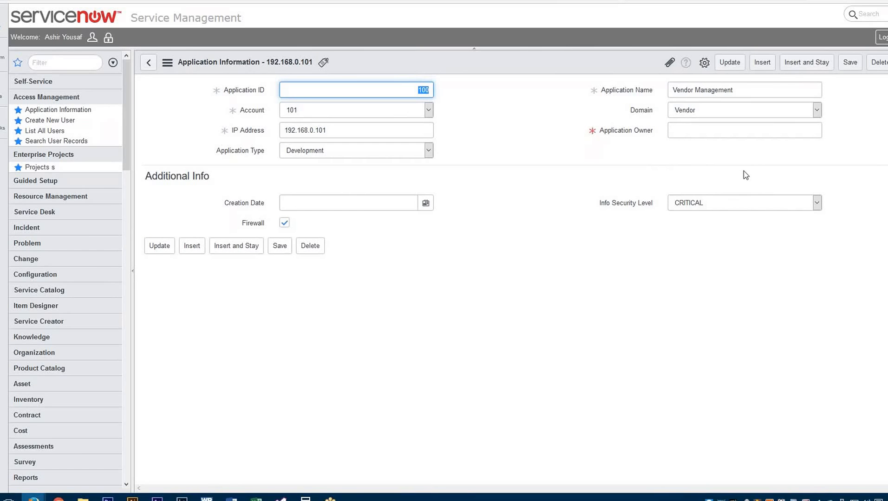
pyautogui.click(148, 68)
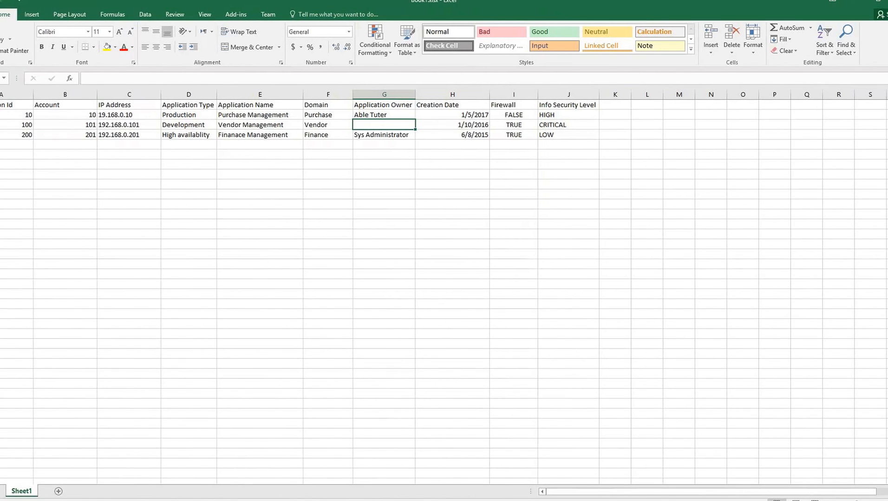
pyautogui.click(207, 500)
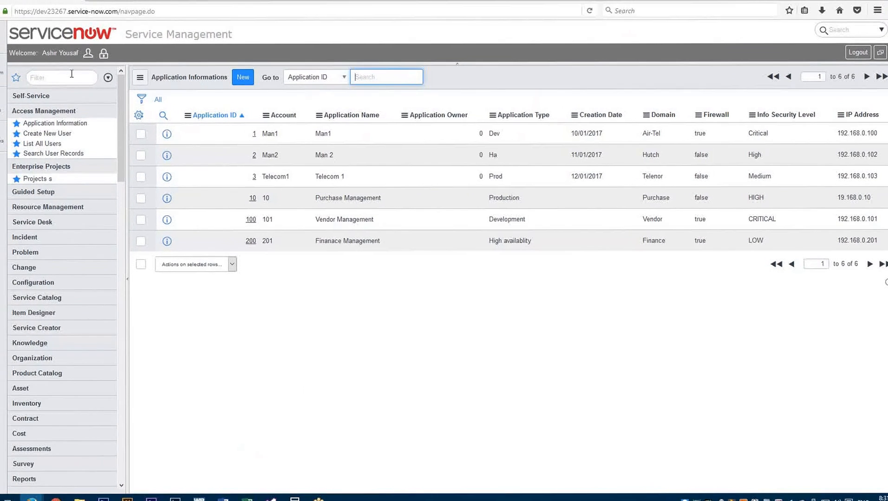
# - Find the import modules with the filter "import" and review the script and field maps of Application Transform Map
pyautogui.click(26, 61)
pyautogui.write('im')
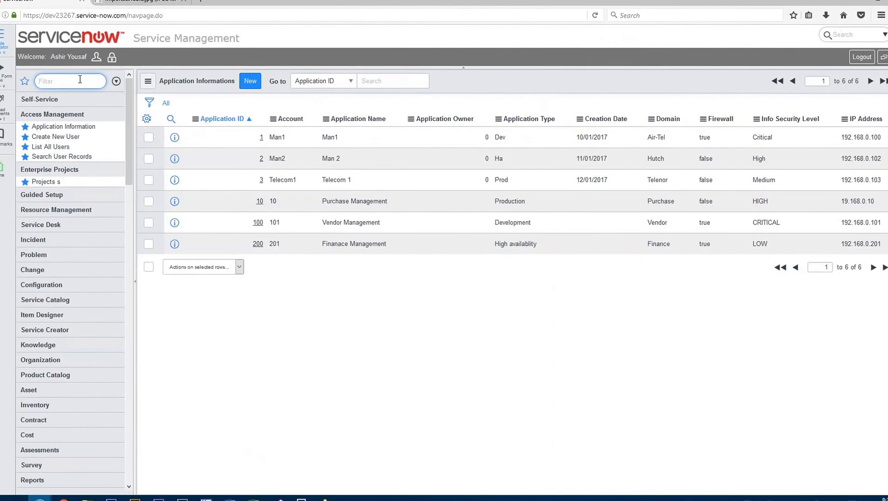
pyautogui.write('port')
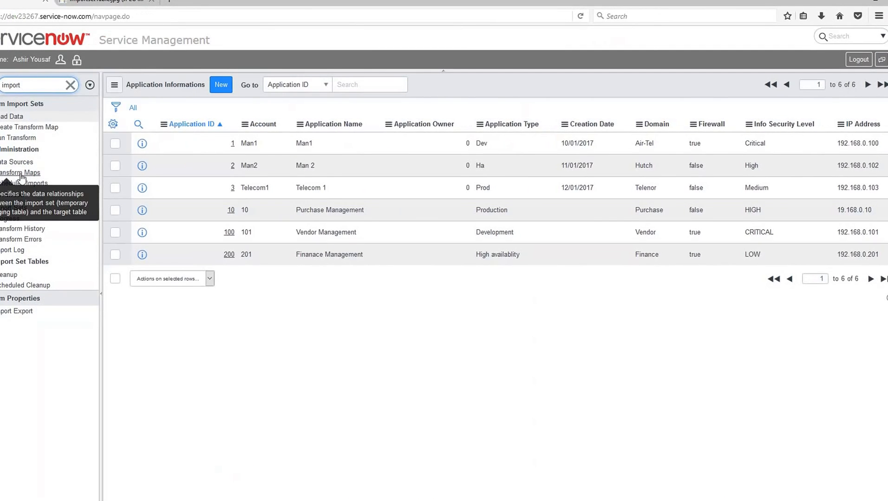
pyautogui.click(21, 173)
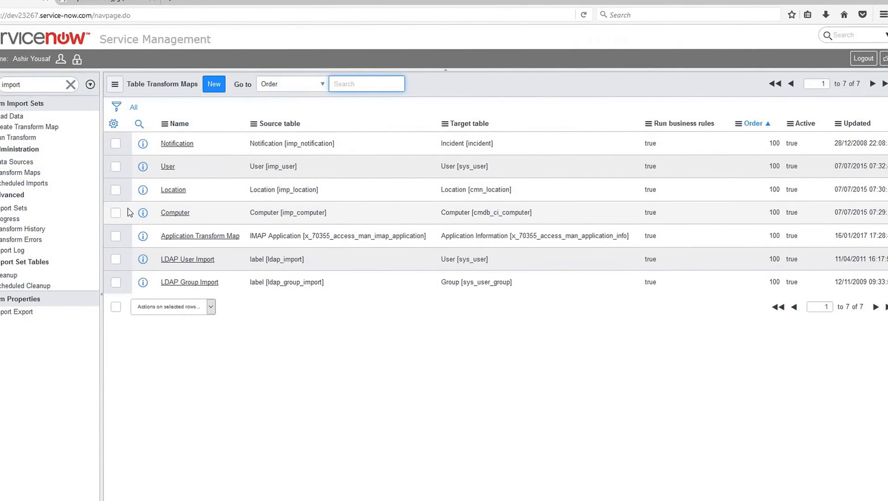
pyautogui.click(200, 236)
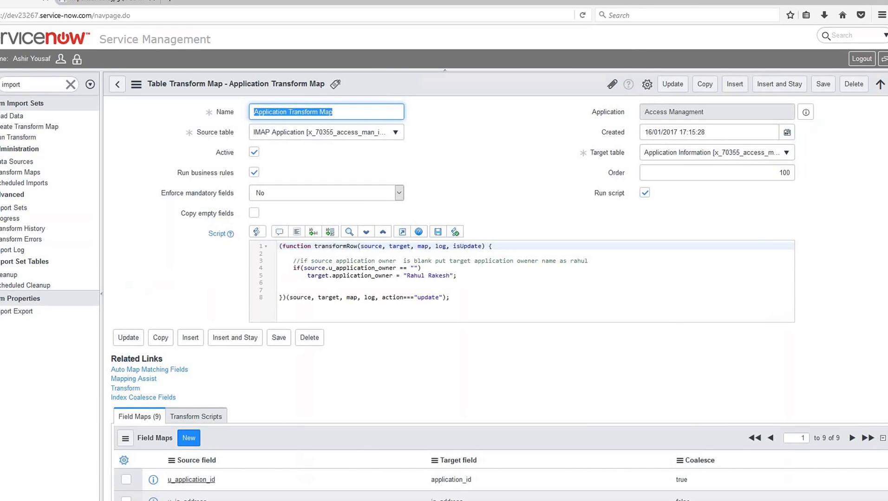
pyautogui.click(607, 317)
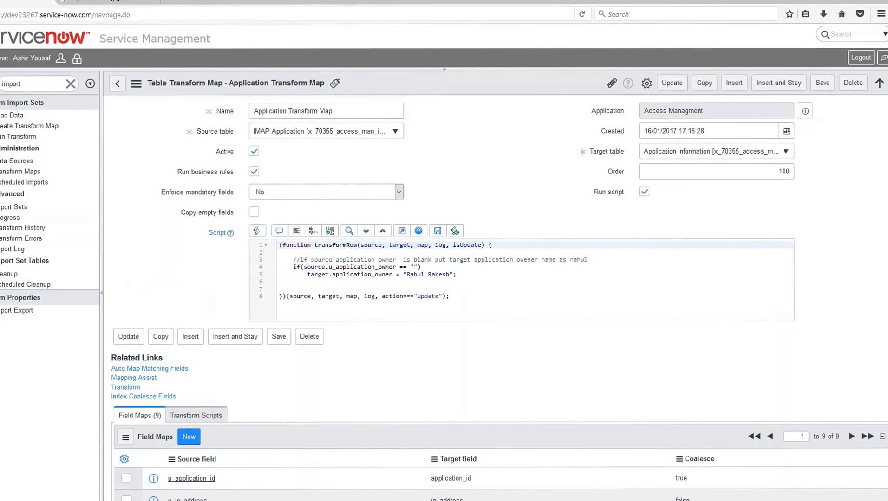
pyautogui.scroll(-3, 495, 297)
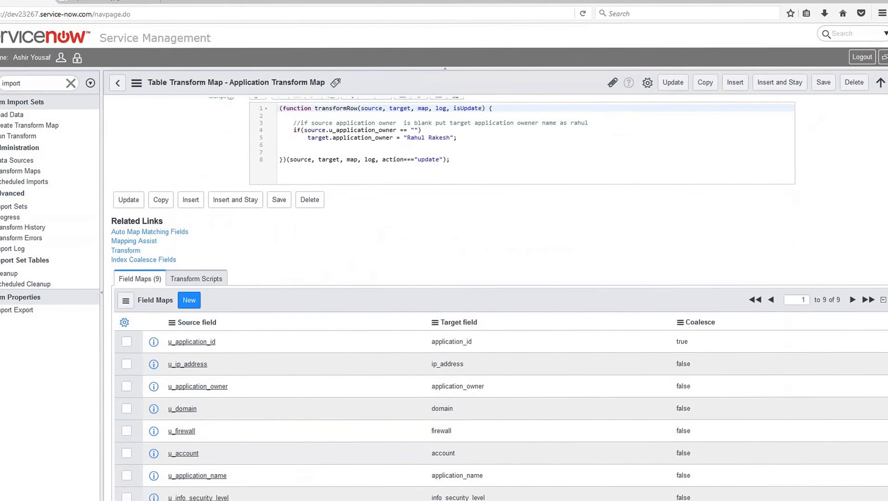
pyautogui.scroll(-1, 495, 297)
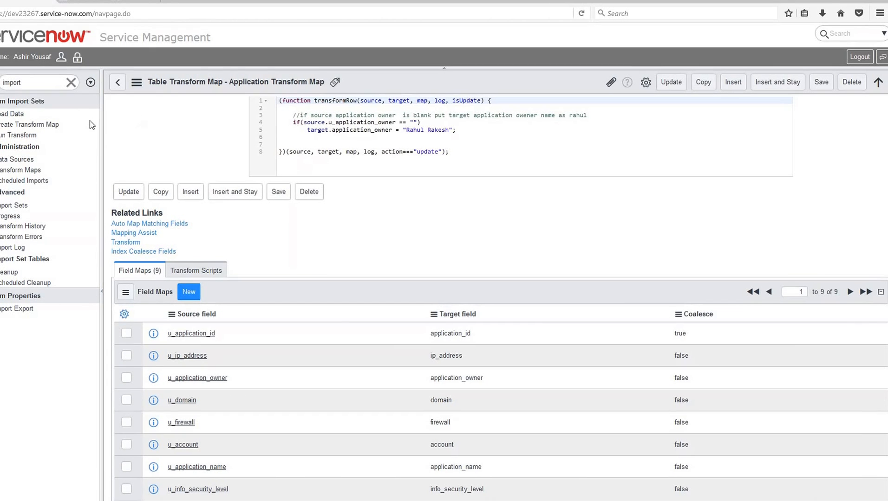
# - Set the state of import set ISET0010001 to Loaded in the Import Sets list
pyautogui.click(16, 207)
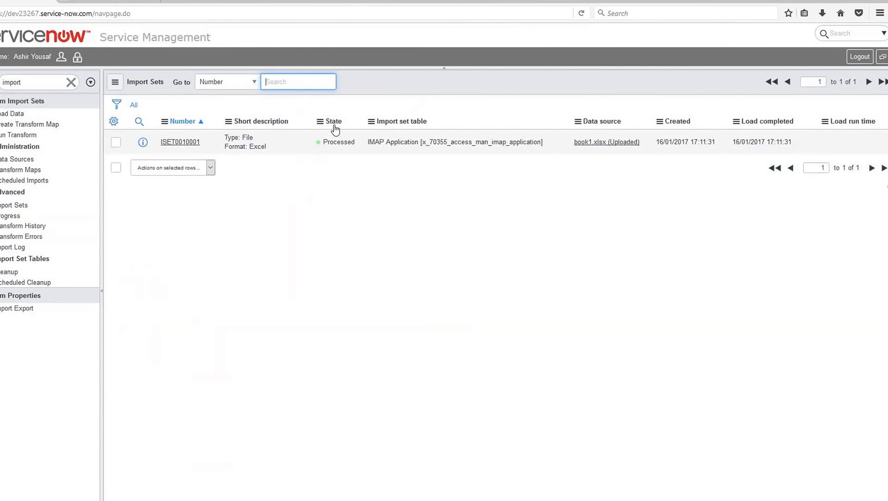
pyautogui.click(336, 145)
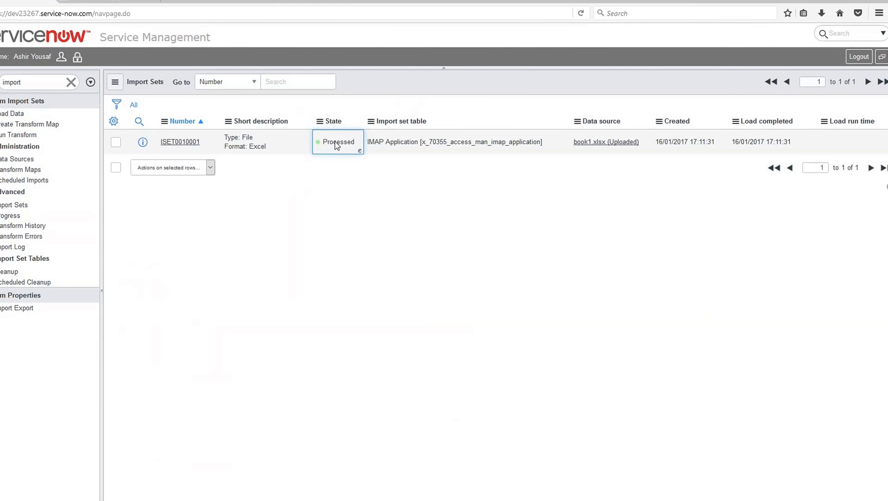
pyautogui.click(335, 141)
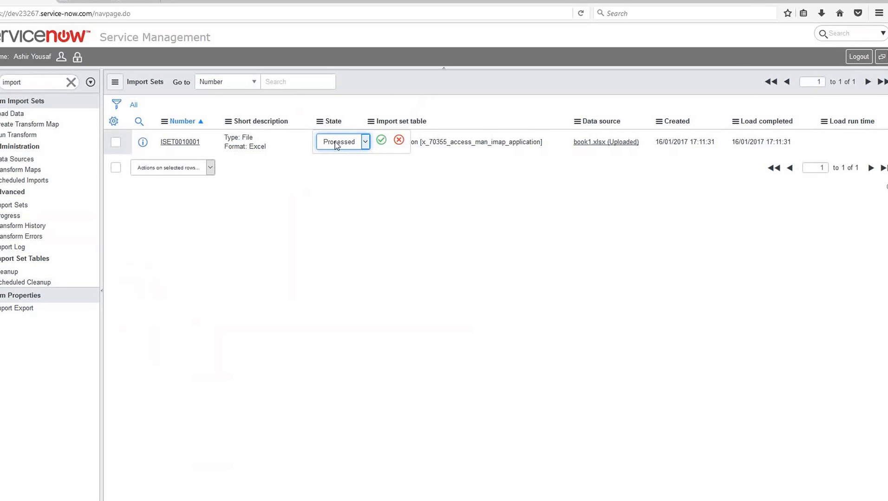
pyautogui.click(336, 145)
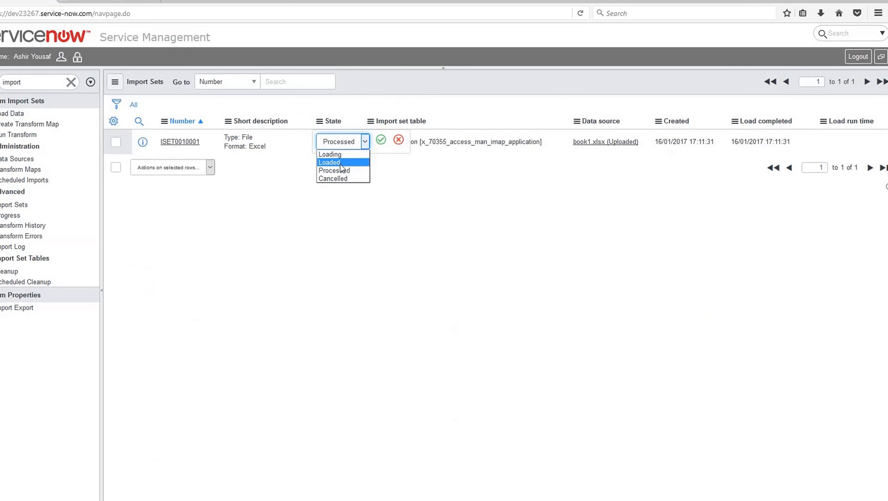
pyautogui.click(342, 163)
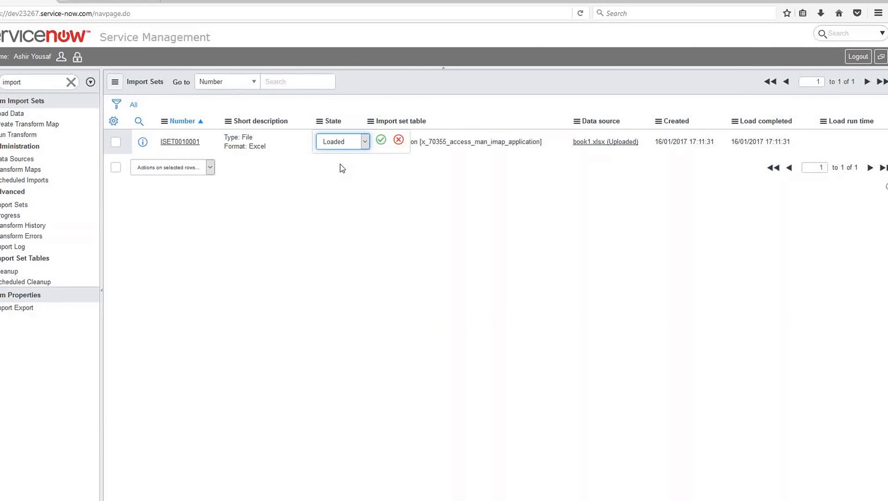
pyautogui.click(381, 139)
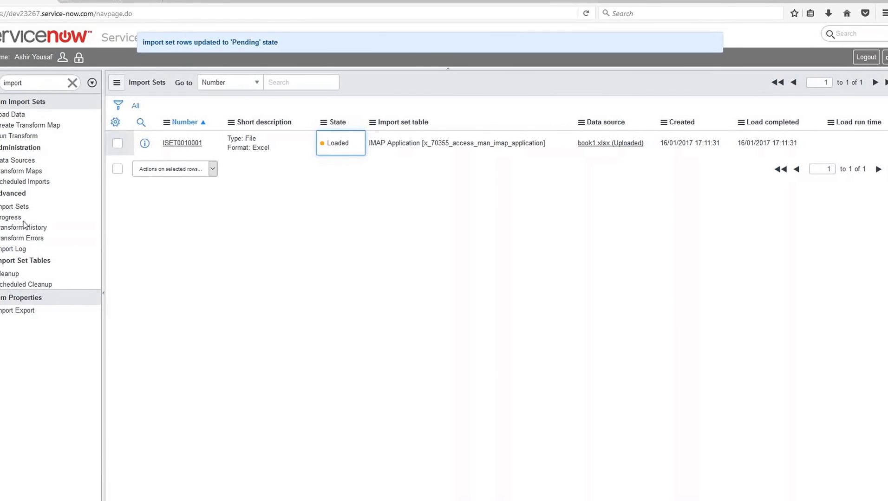
# - Start a transform from Application Transform Map with import set ISET0010001 as the source
pyautogui.click(19, 174)
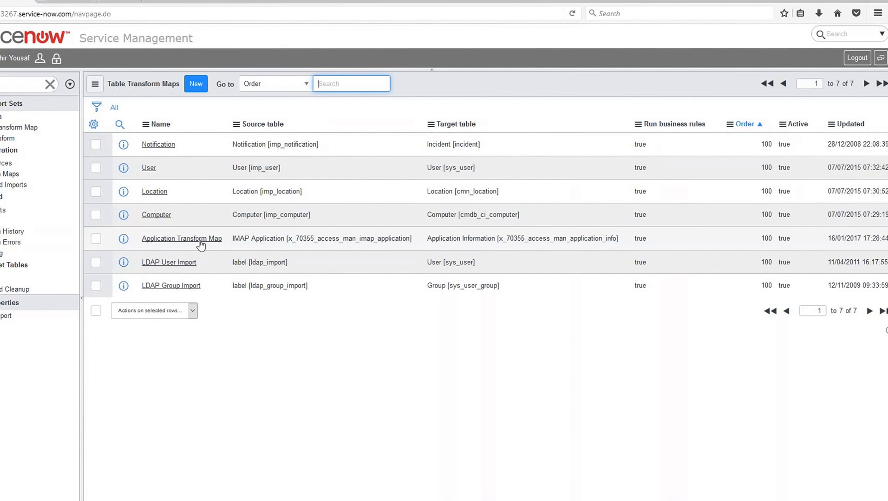
pyautogui.click(201, 243)
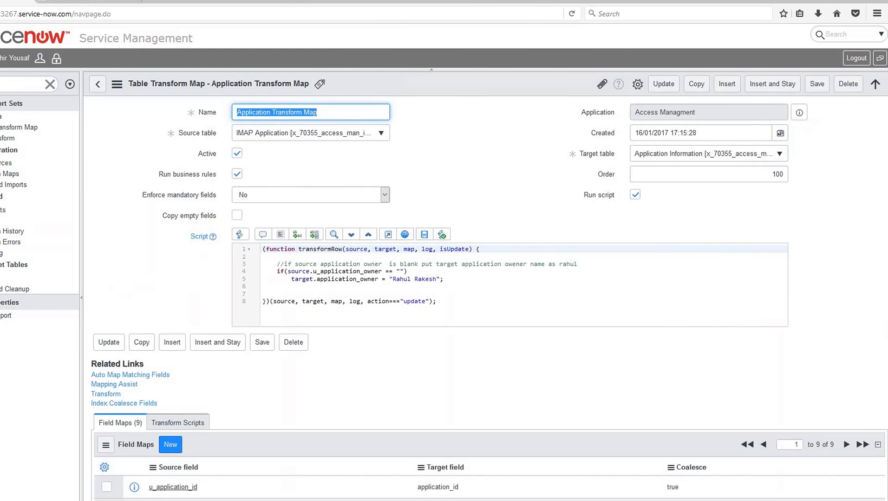
pyautogui.click(109, 394)
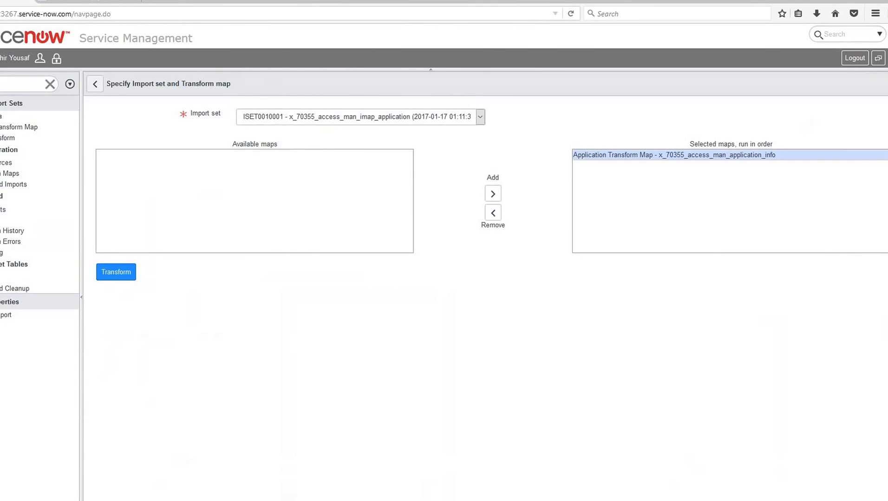
pyautogui.click(397, 117)
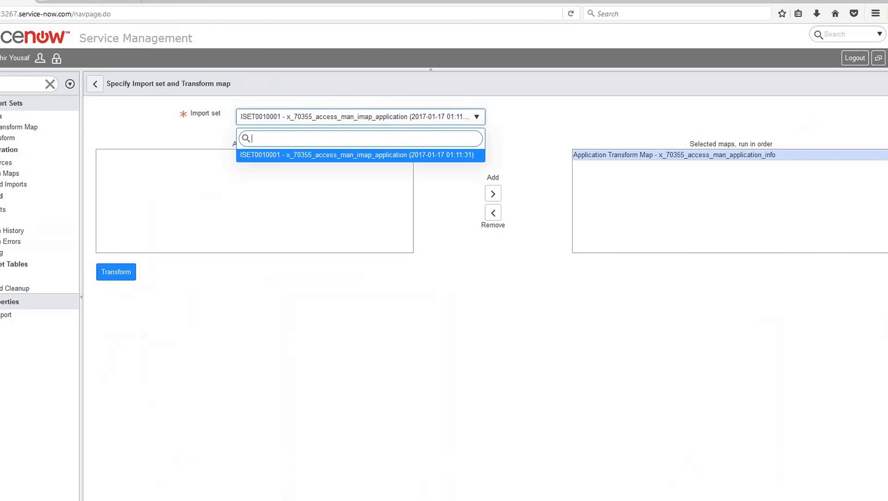
pyautogui.click(548, 129)
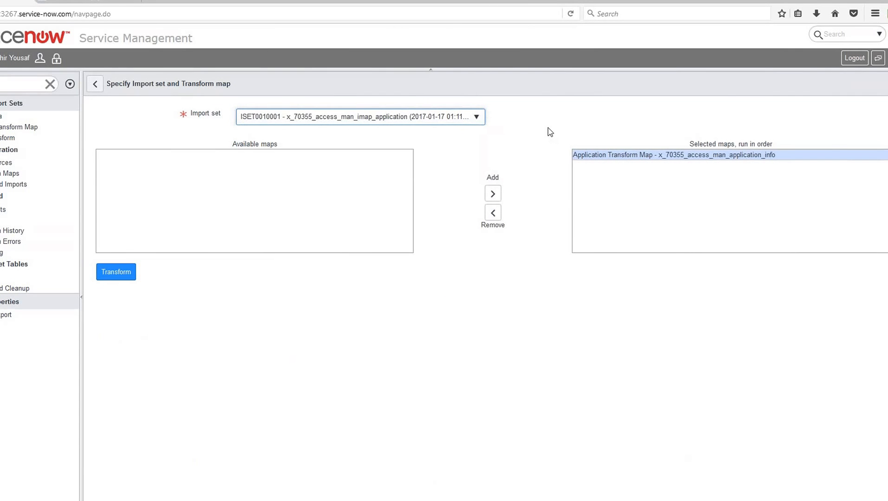